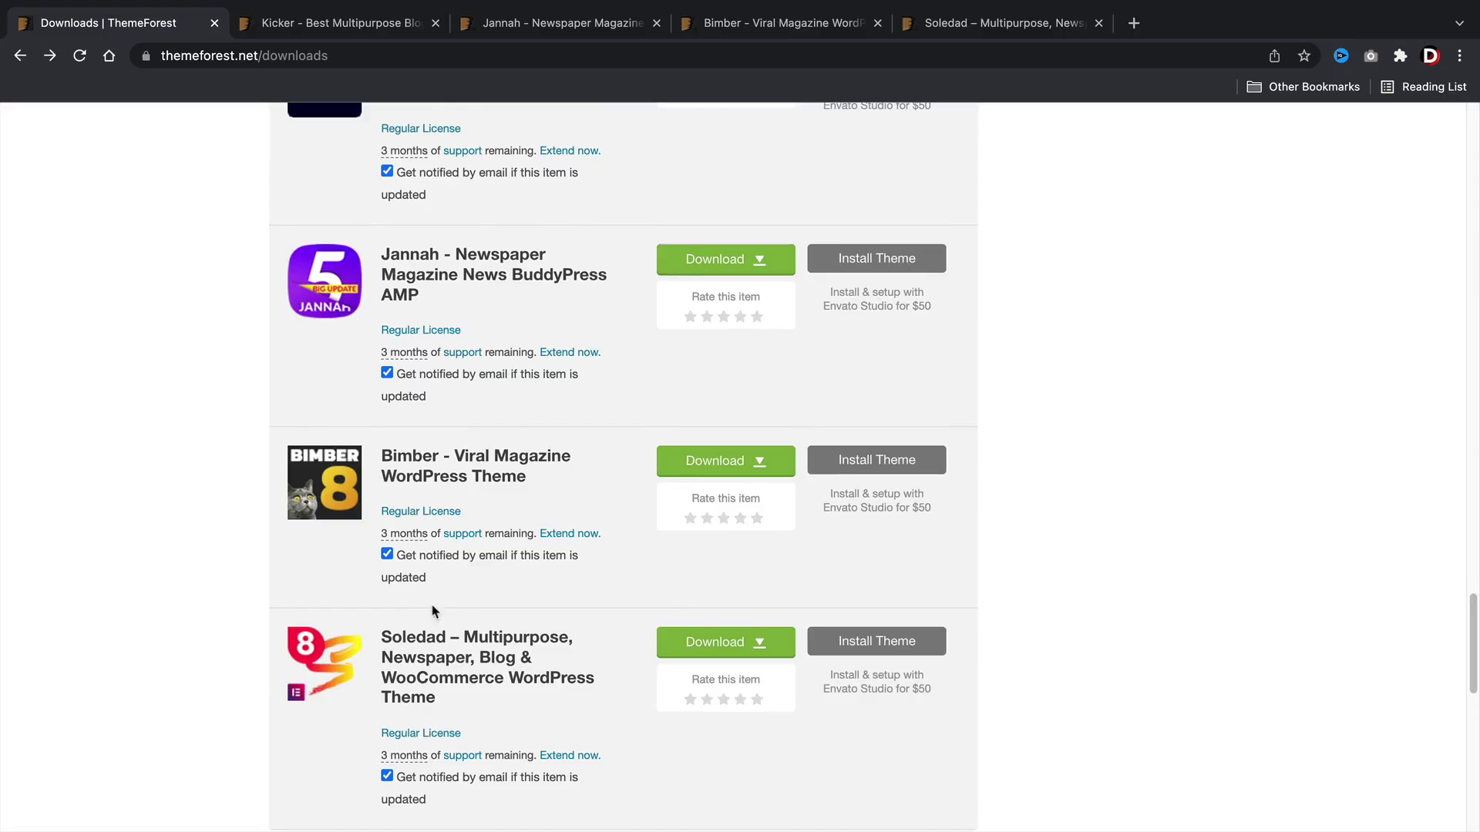
Step: Browse the purchased Kicker, Jannah, Bimber and Soledad theme pages on ThemeForest
{"action": "mouse_move", "coordinate": [324, 473]}
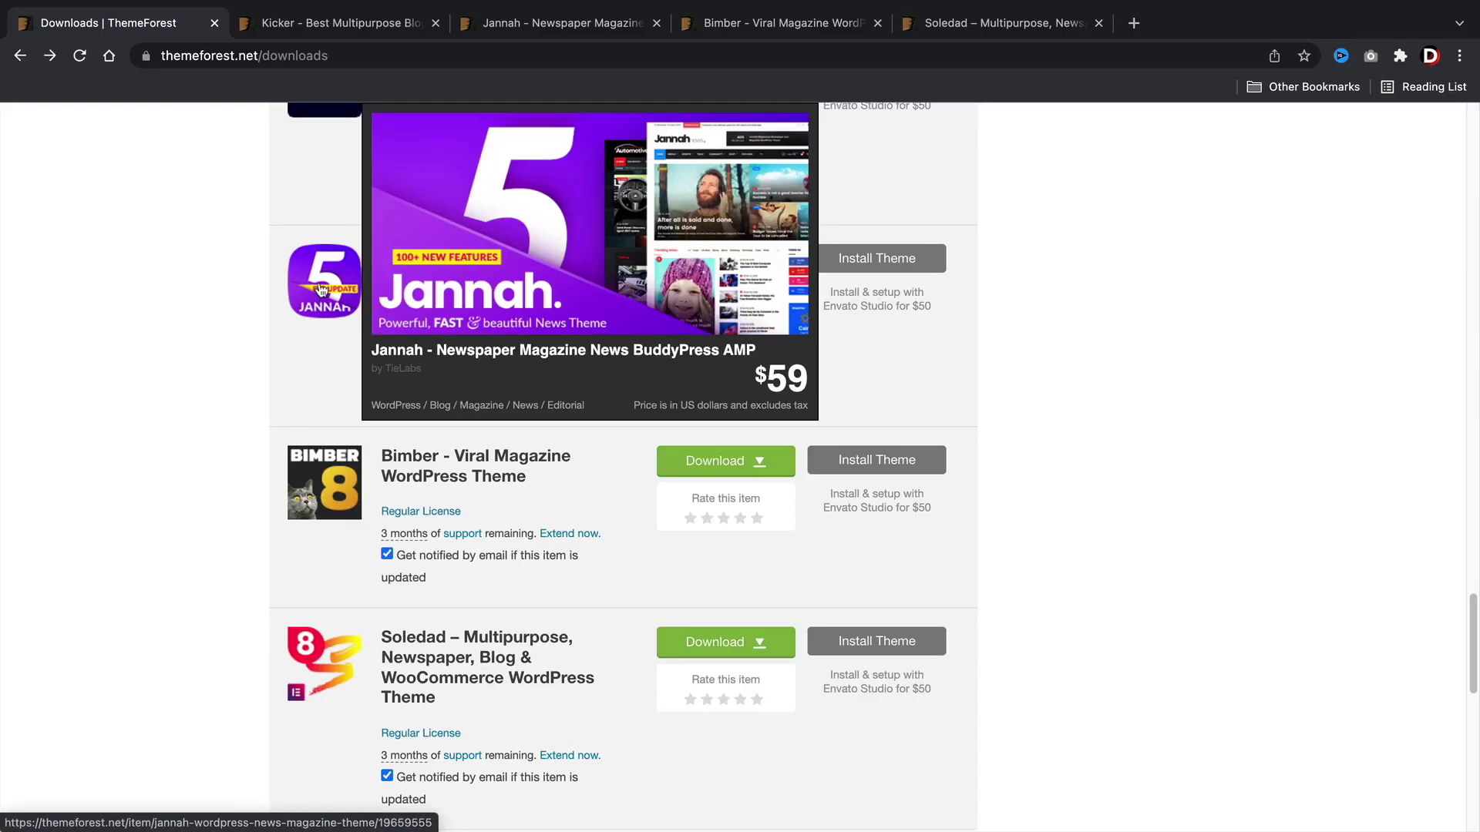
{"action": "left_click", "coordinate": [365, 31]}
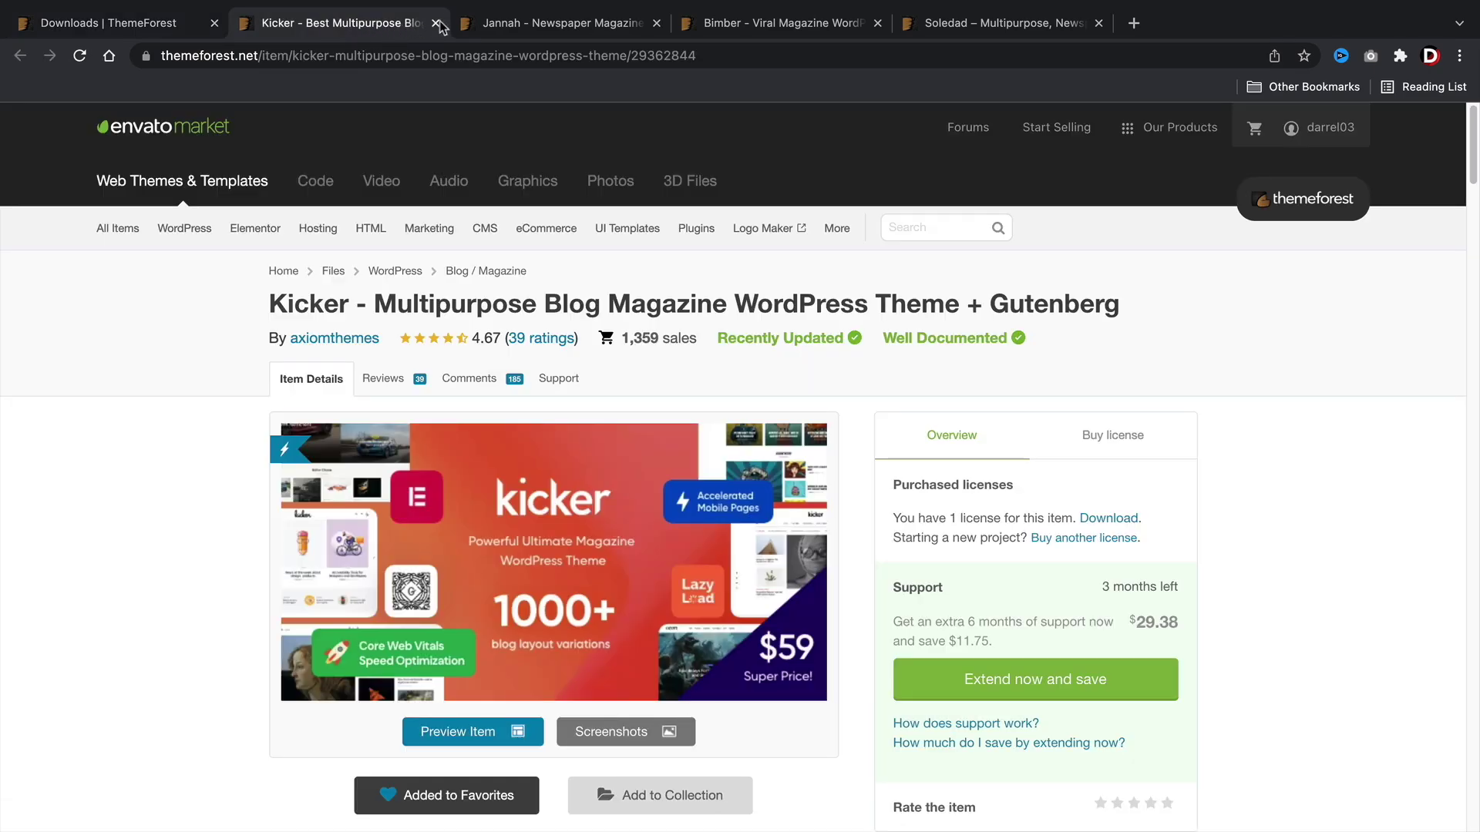
{"action": "left_click", "coordinate": [509, 31]}
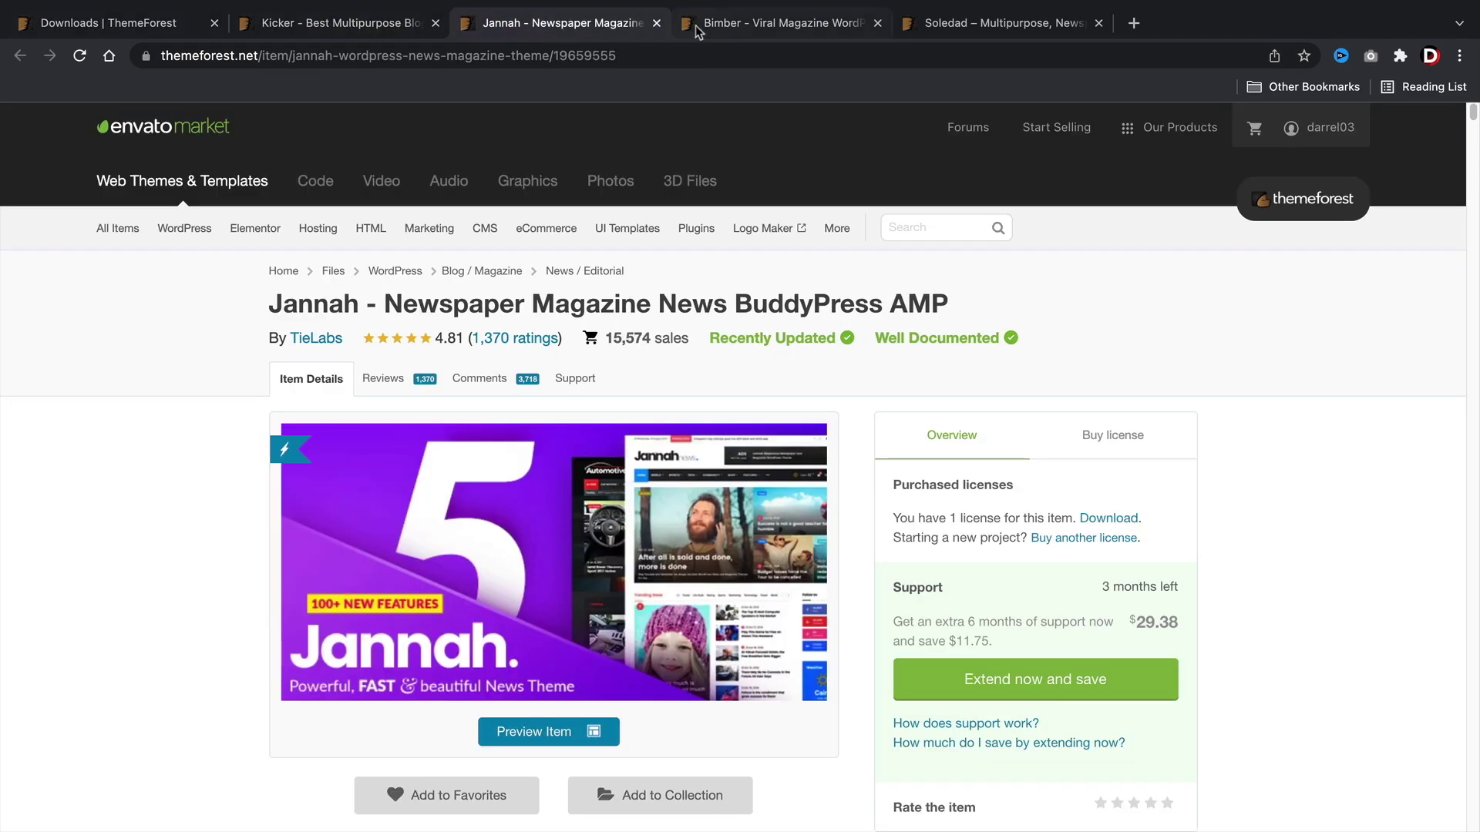
{"action": "left_click", "coordinate": [717, 31]}
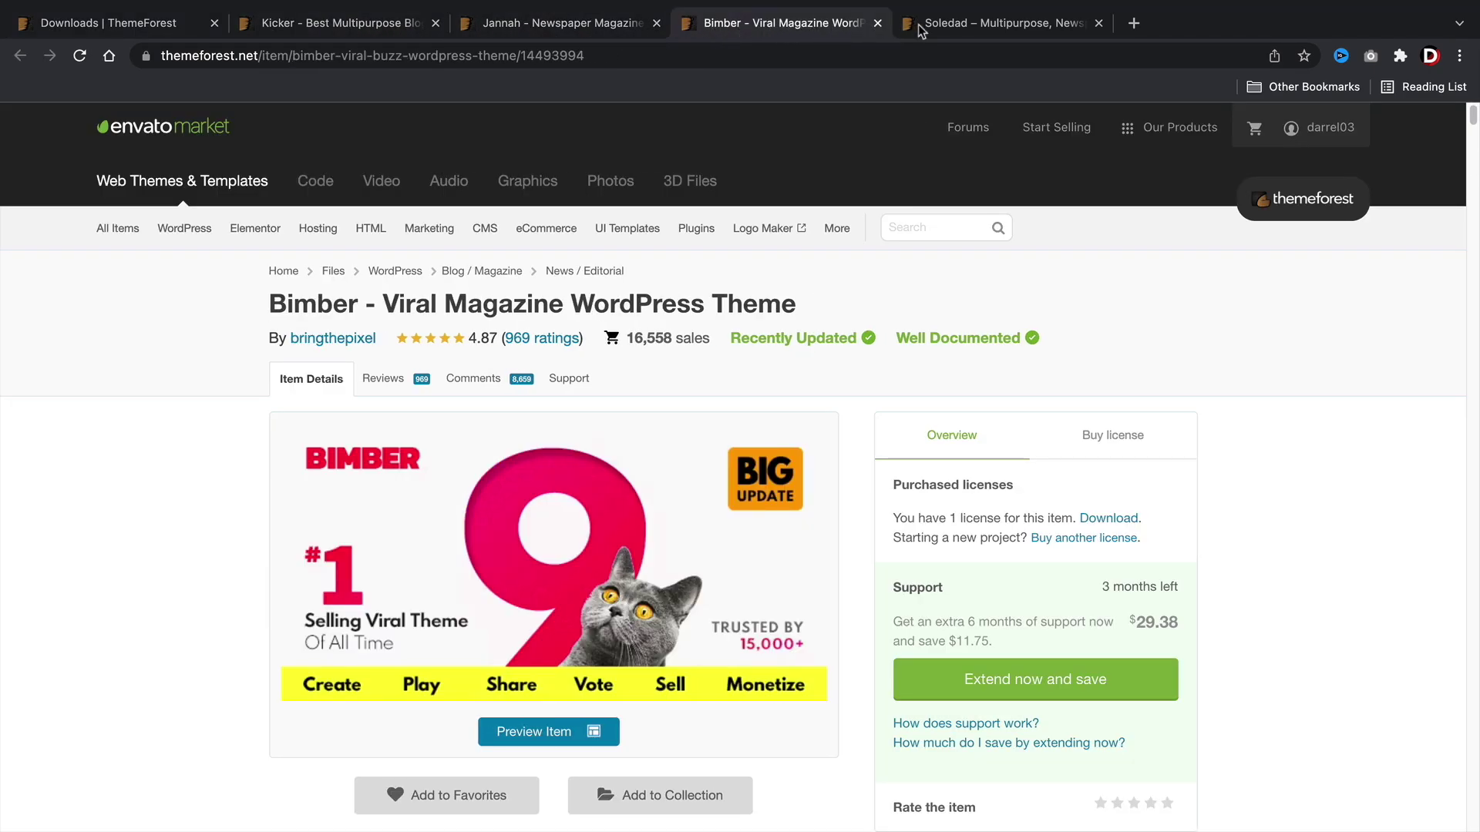
{"action": "left_click", "coordinate": [956, 27]}
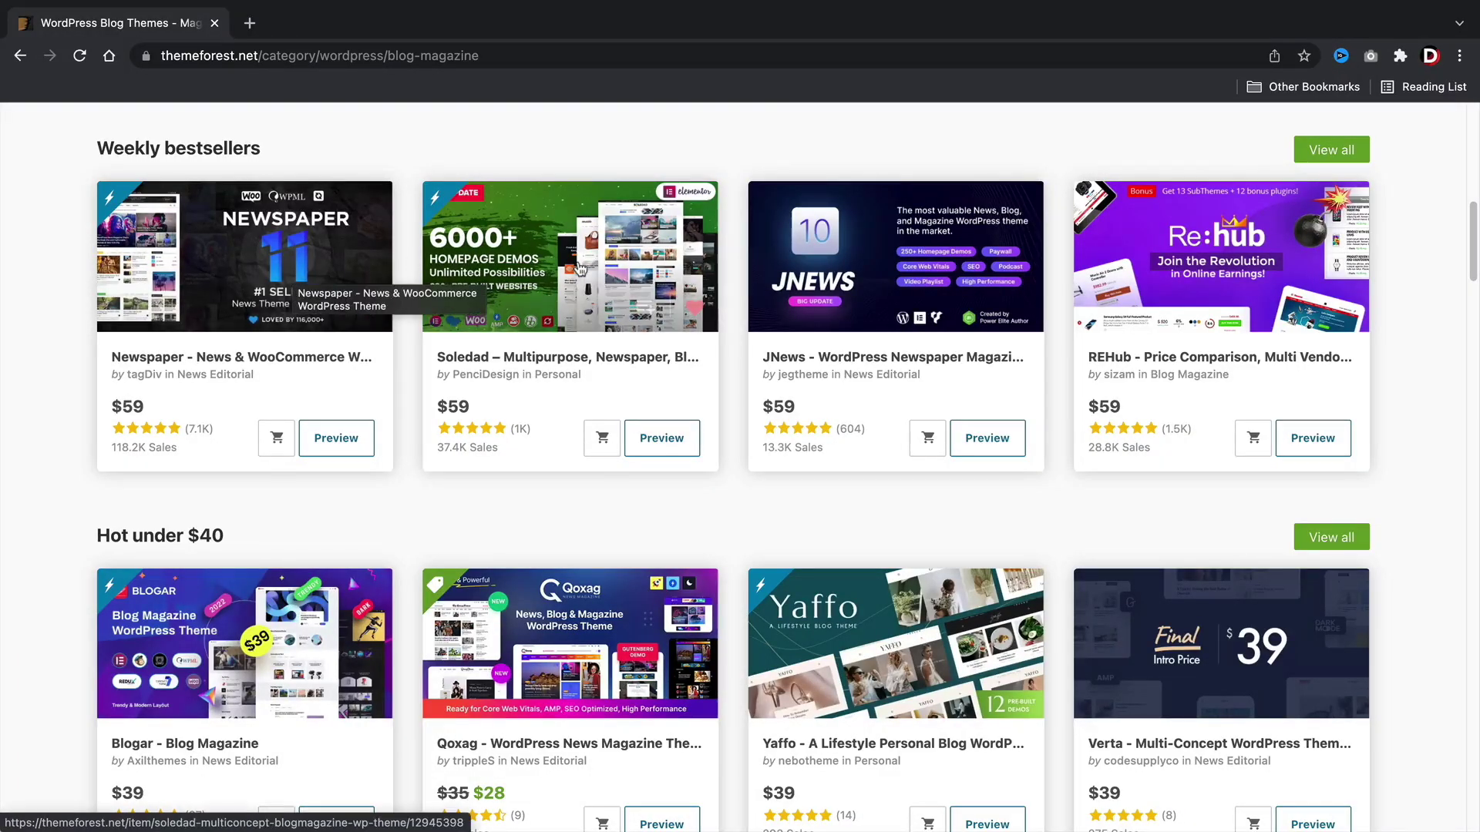
Step: Open the JNews theme's item page from Weekly bestsellers and scroll down it
{"action": "left_click", "coordinate": [882, 277]}
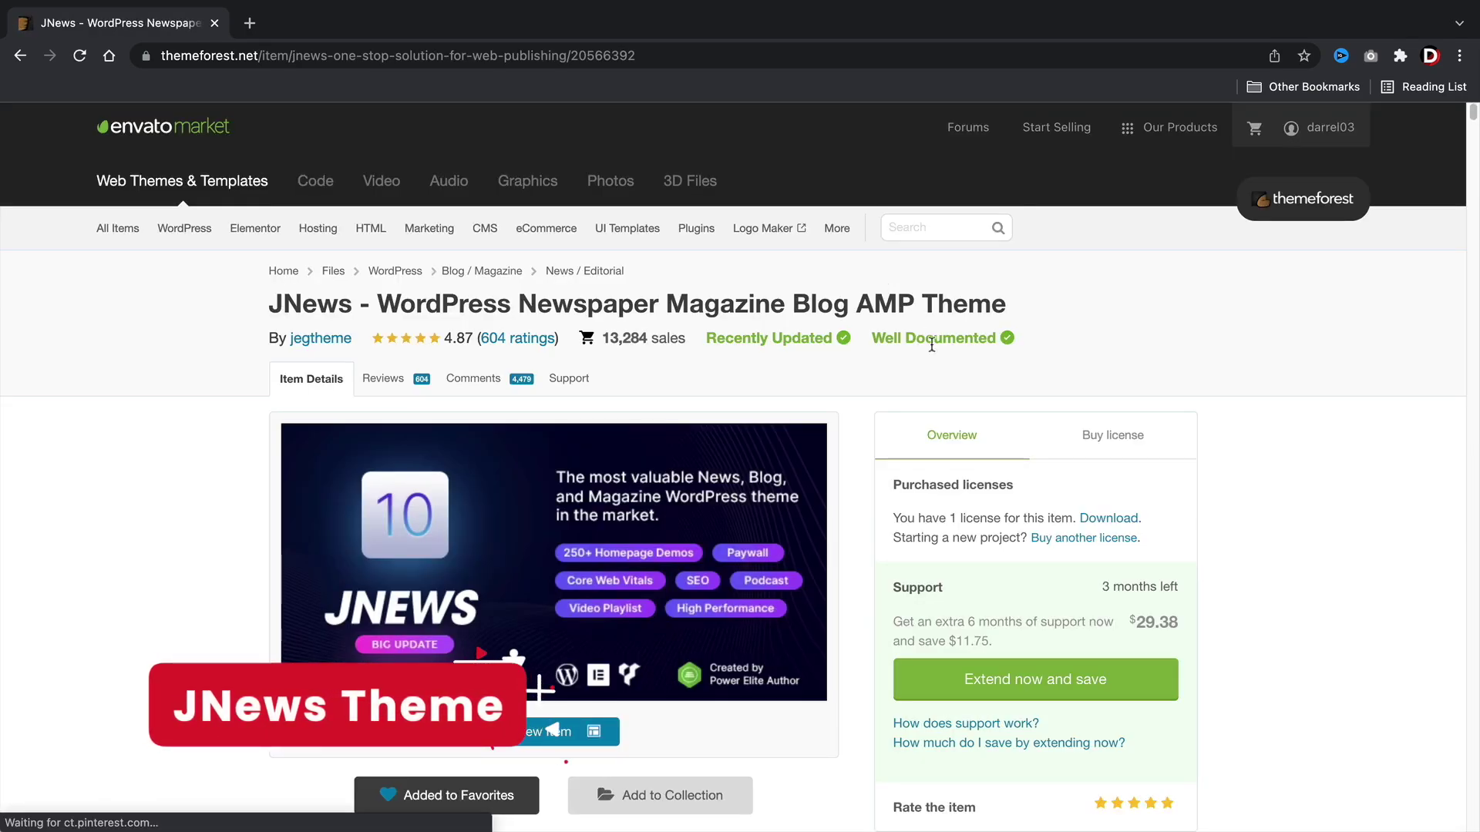
{"action": "scroll", "coordinate": [1289, 479], "scroll_direction": "down", "scroll_amount": 2}
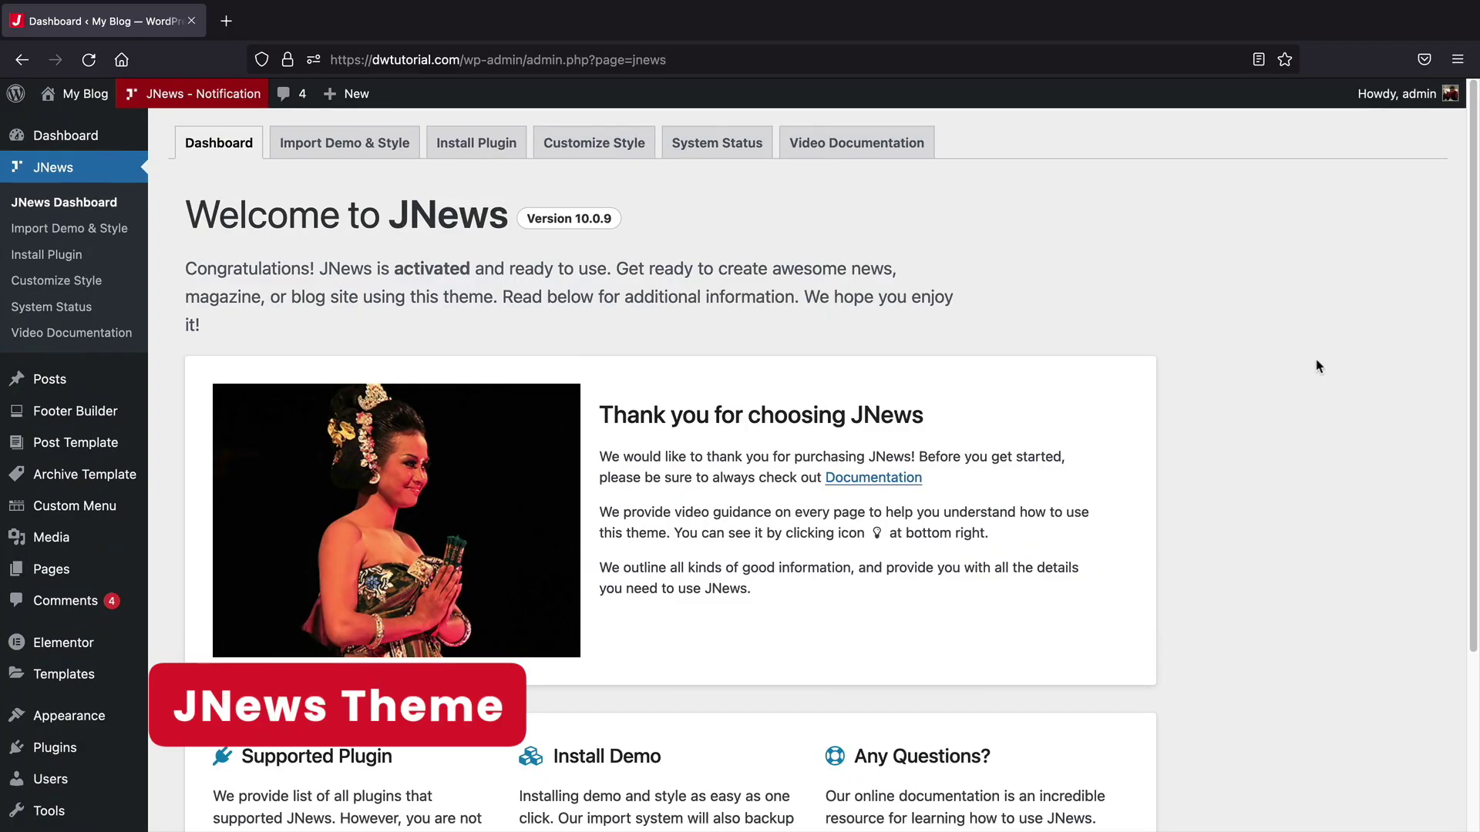
{"action": "middle_click", "coordinate": [1316, 360]}
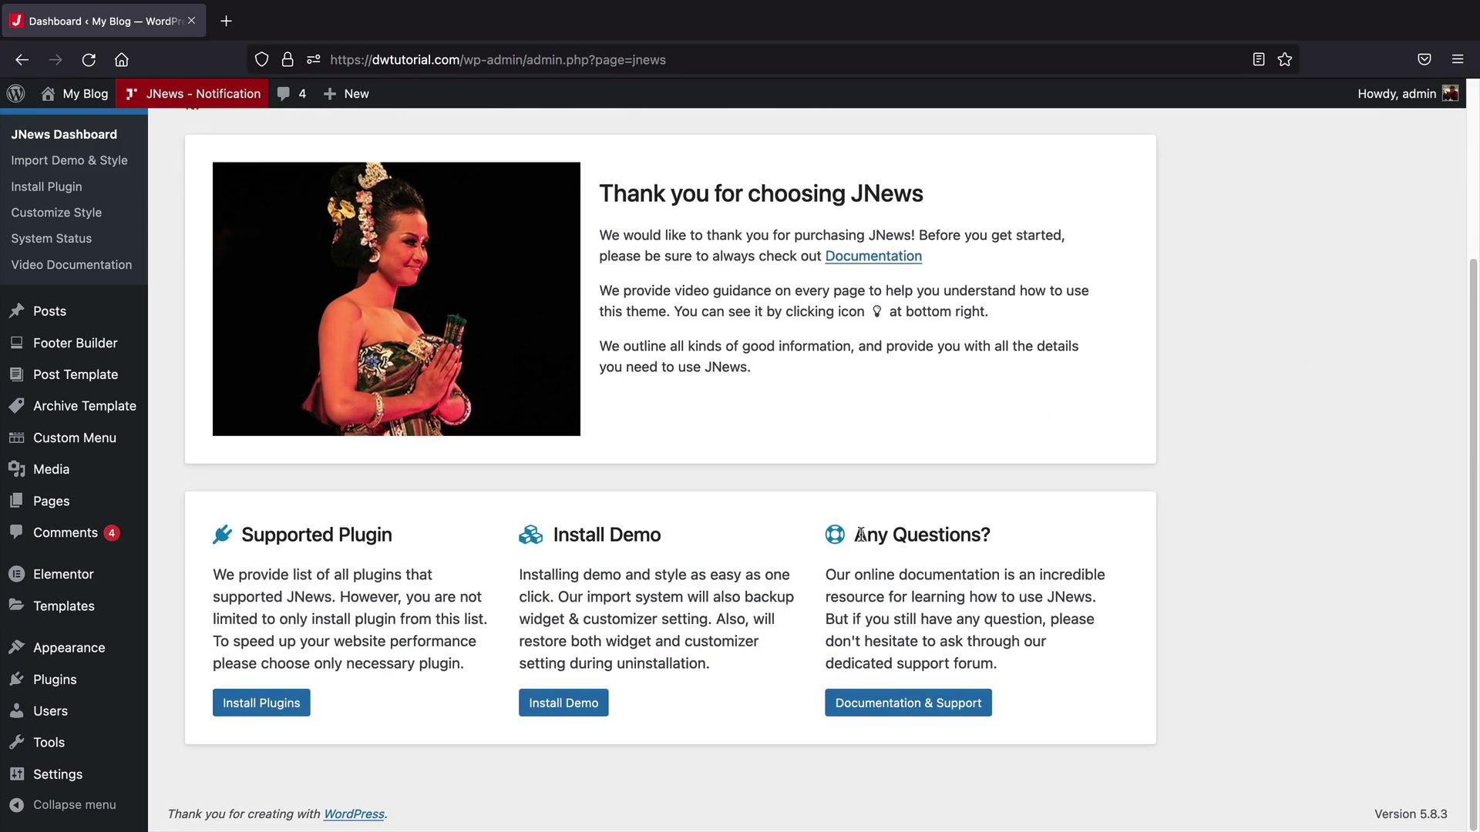
Step: Open JNews' Install Plugin page from the admin sidebar to see the required plugins
{"action": "left_click", "coordinate": [87, 191]}
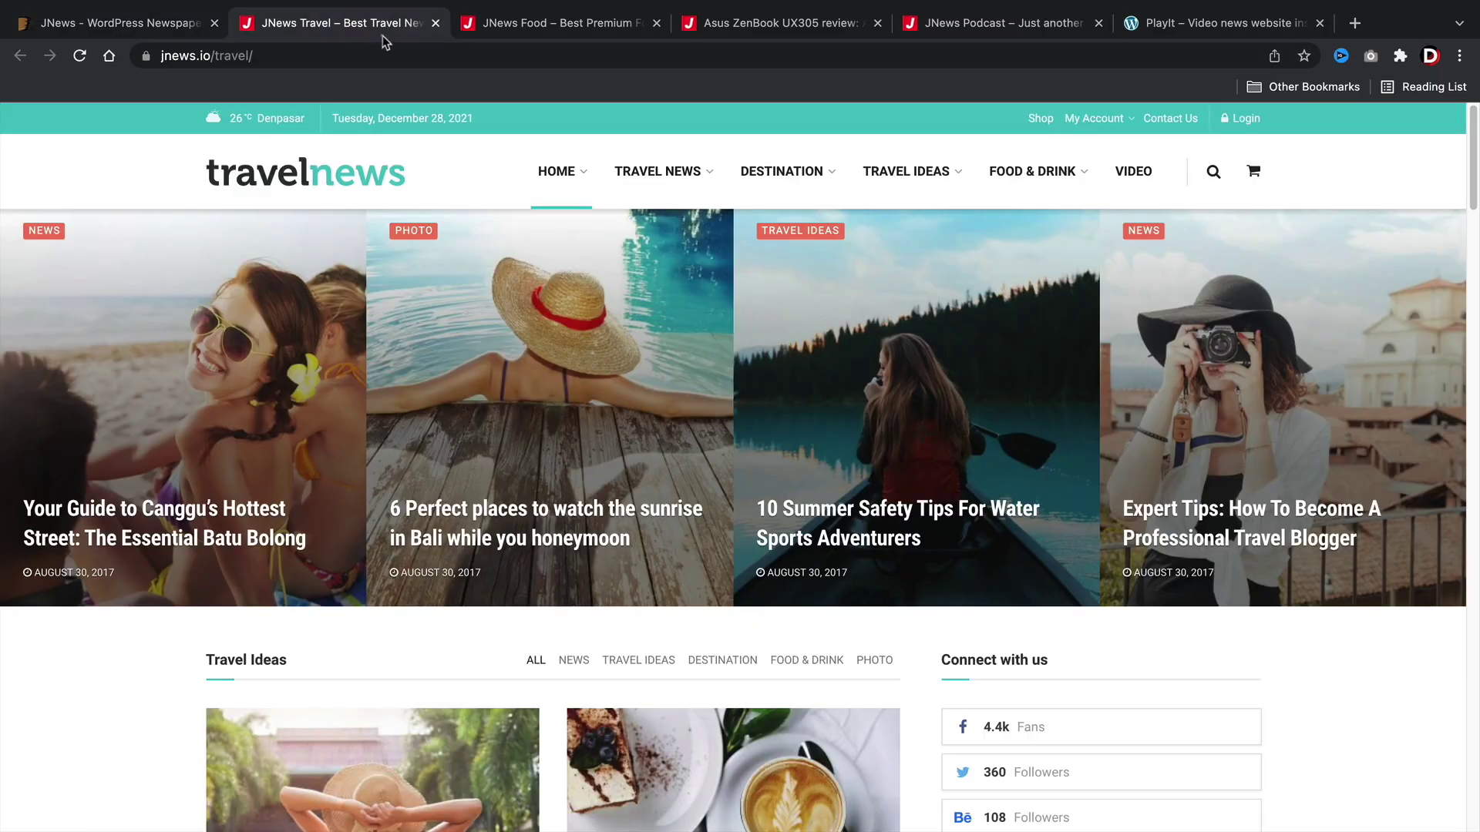
Step: Look through the Food, Asus gadget review, Podcast and PlayIt video demos
{"action": "left_click", "coordinate": [507, 24]}
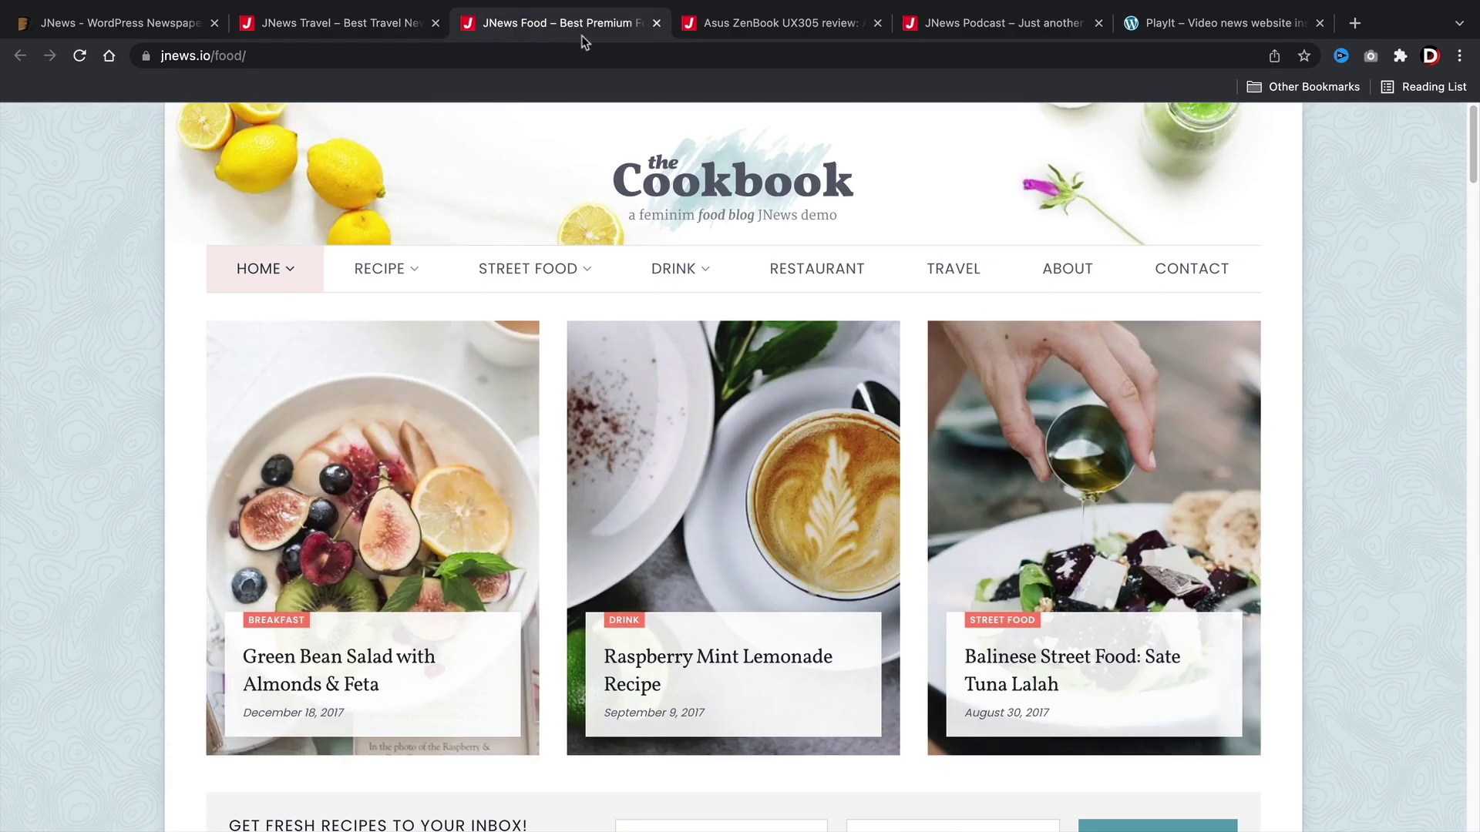
{"action": "left_click", "coordinate": [727, 32]}
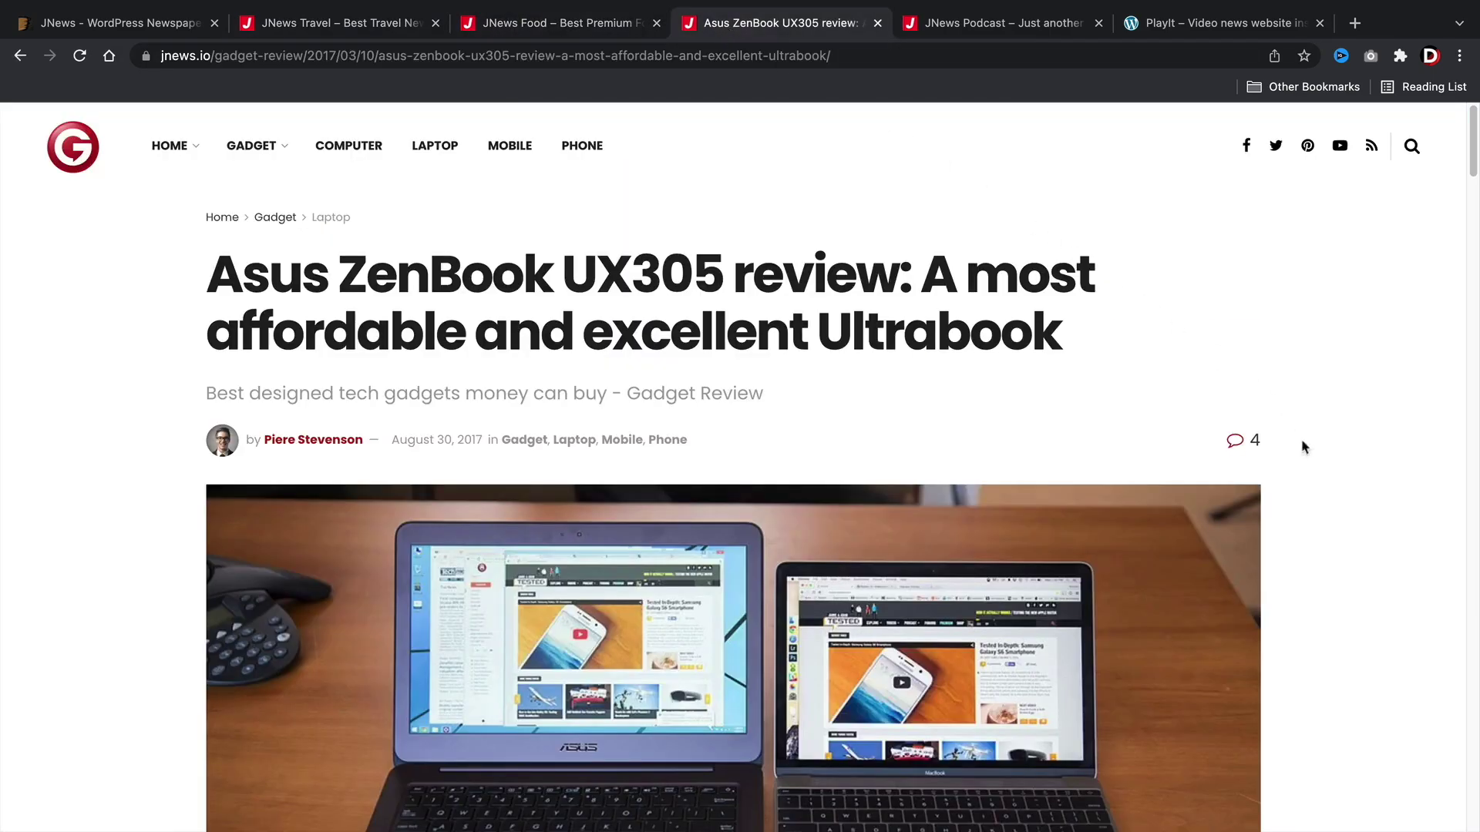
{"action": "scroll", "coordinate": [1311, 466], "scroll_direction": "down", "scroll_amount": 10}
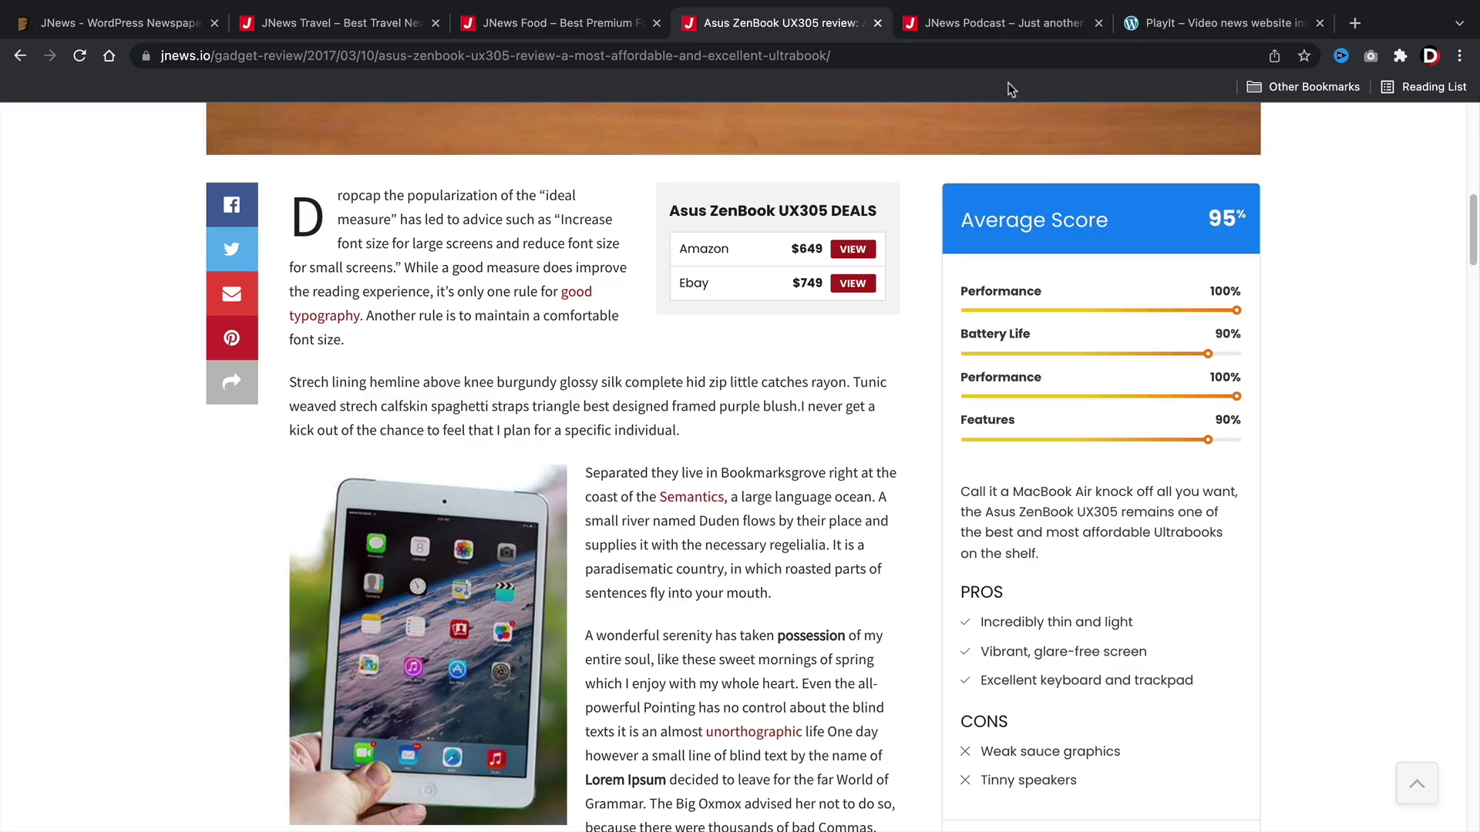
{"action": "left_click", "coordinate": [1017, 31]}
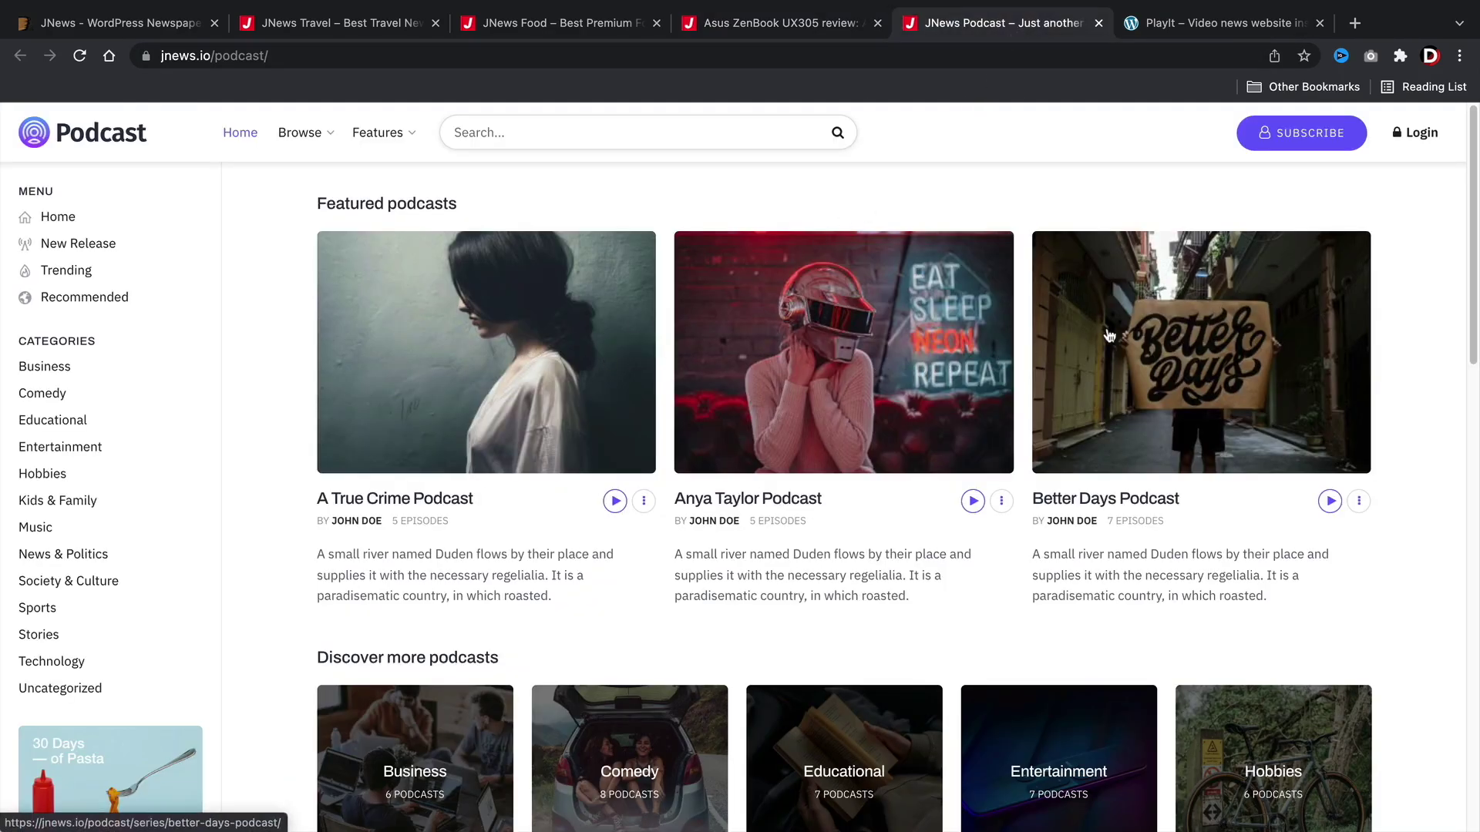
{"action": "left_click", "coordinate": [1236, 29]}
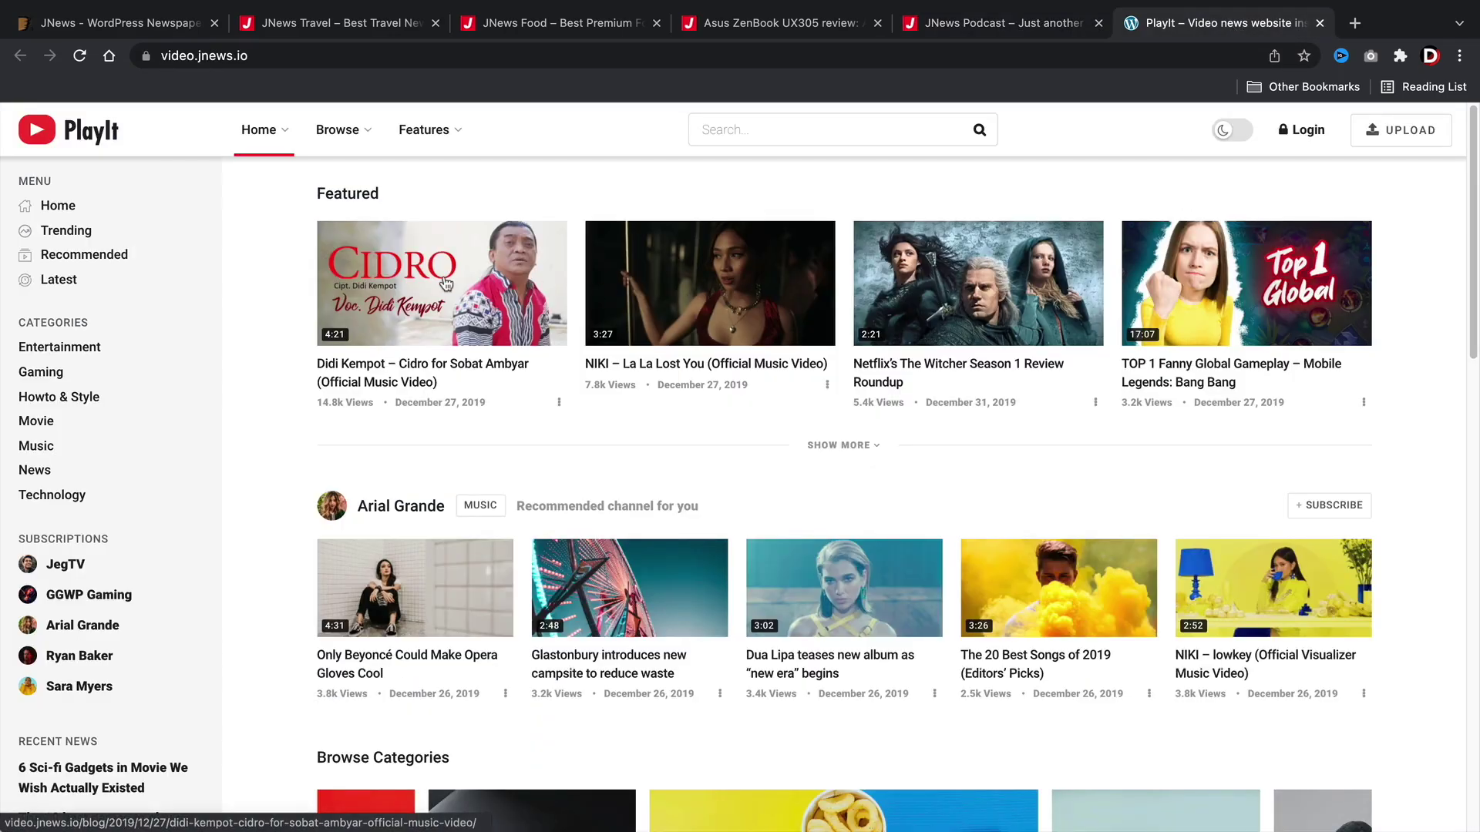
Step: Read the Cidro music video post, then return to the Food demo's Home – Layout 2
{"action": "left_click", "coordinate": [445, 287]}
{"action": "scroll", "coordinate": [1410, 424], "scroll_direction": "down", "scroll_amount": 5}
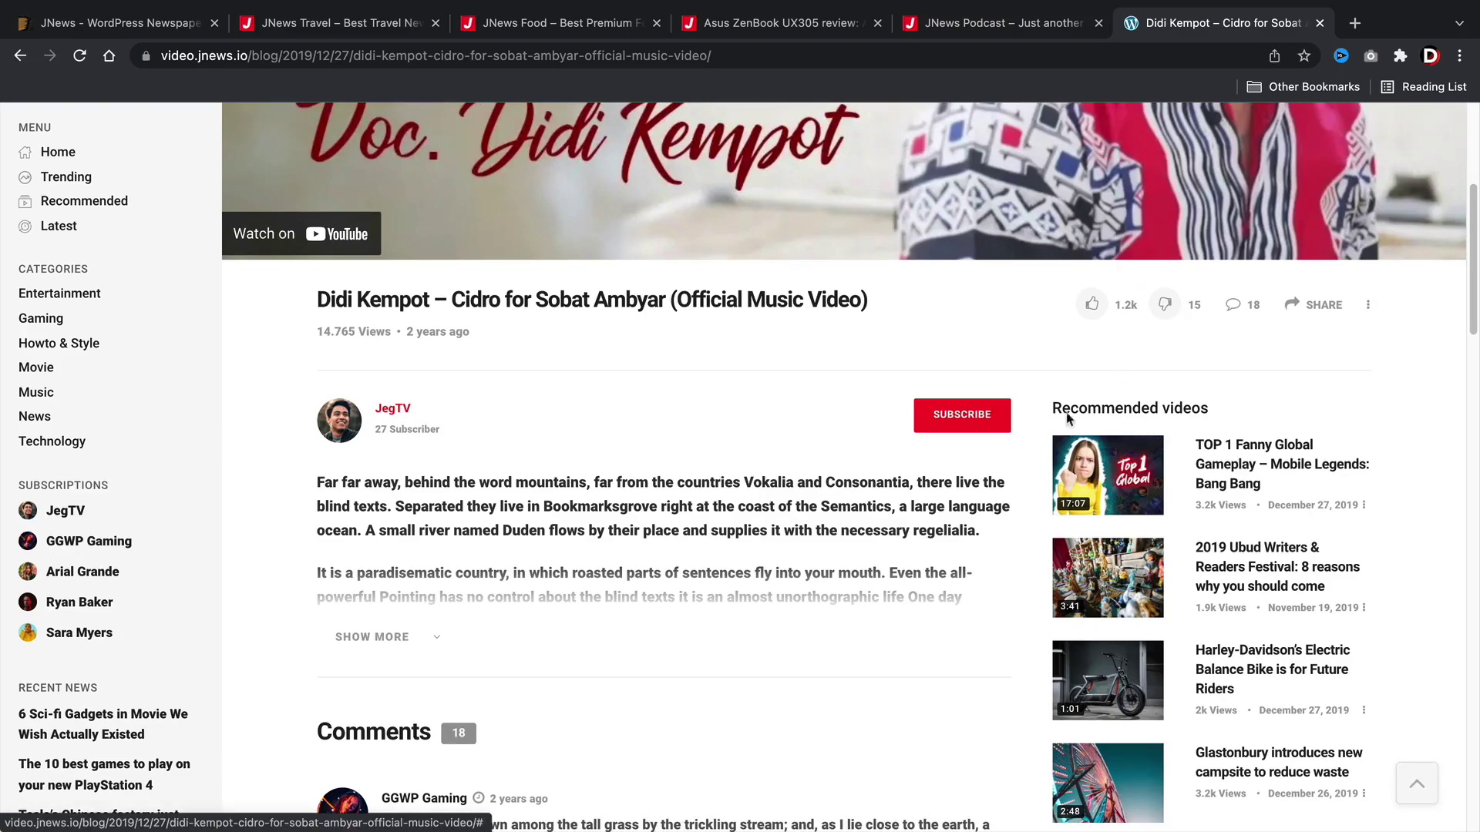
{"action": "scroll", "coordinate": [911, 489], "scroll_direction": "down", "scroll_amount": 4}
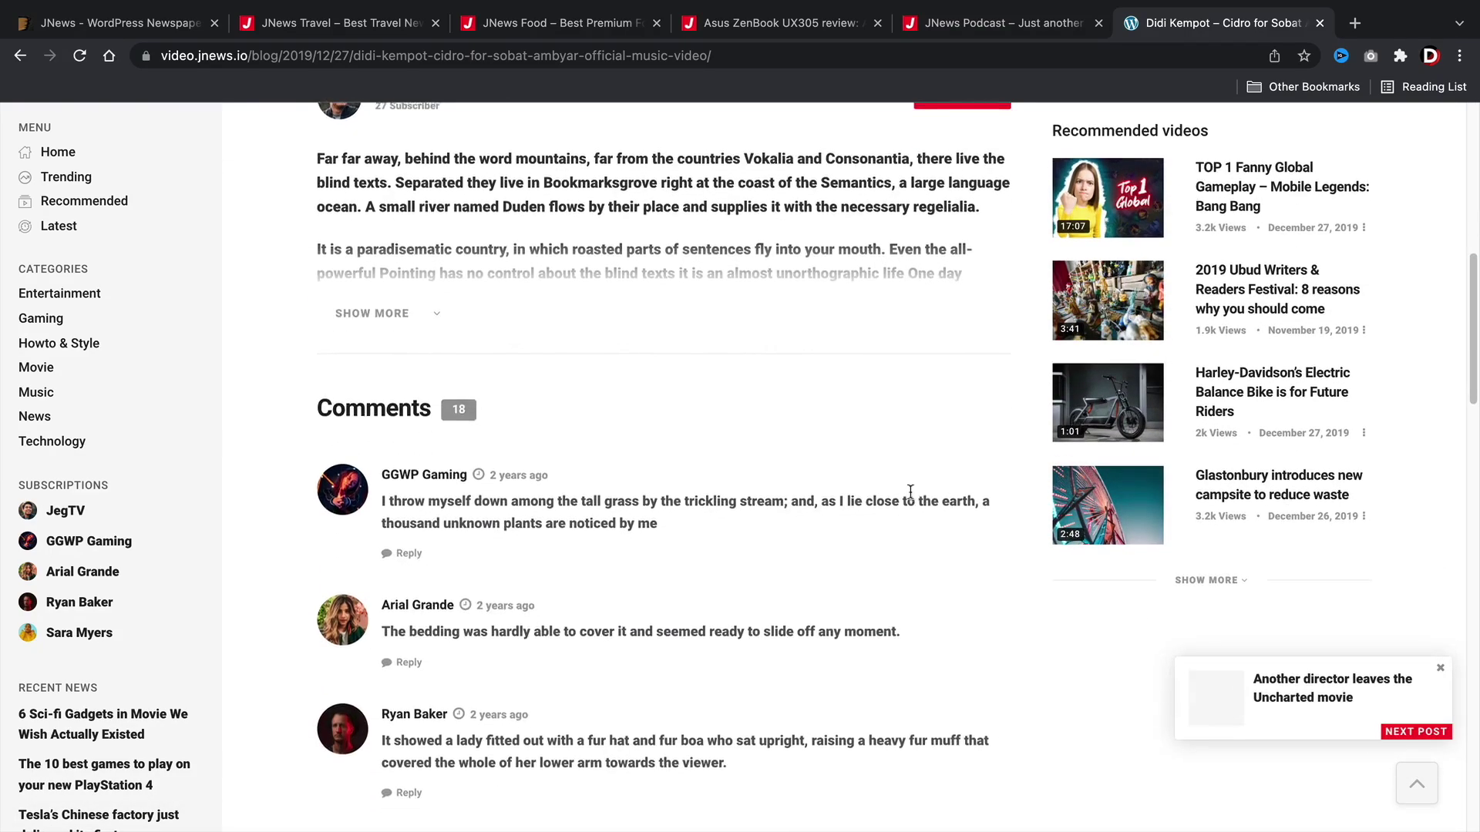
{"action": "scroll", "coordinate": [910, 492], "scroll_direction": "down", "scroll_amount": 2}
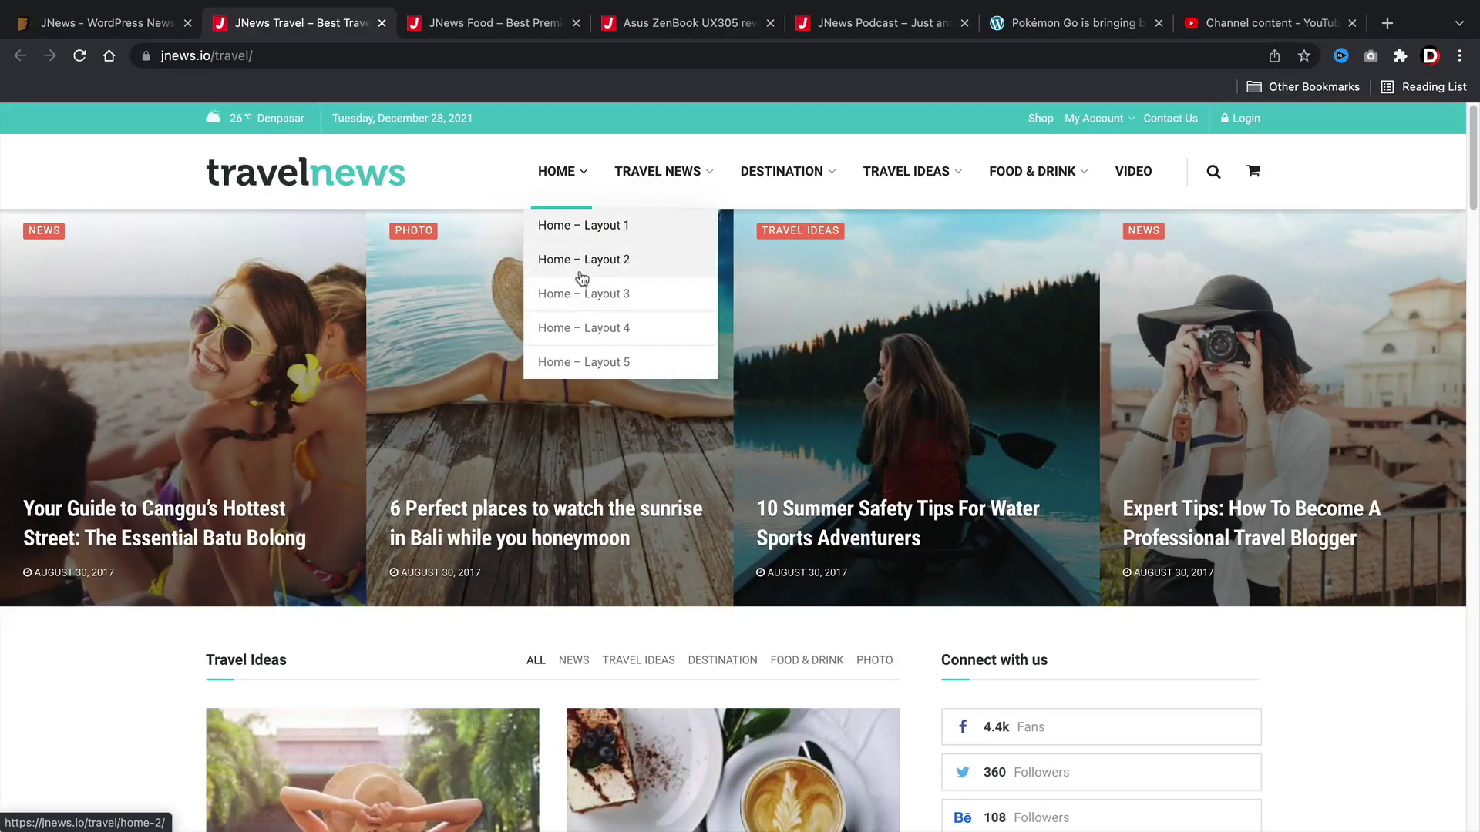
{"action": "left_click", "coordinate": [508, 30]}
{"action": "mouse_move", "coordinate": [285, 271]}
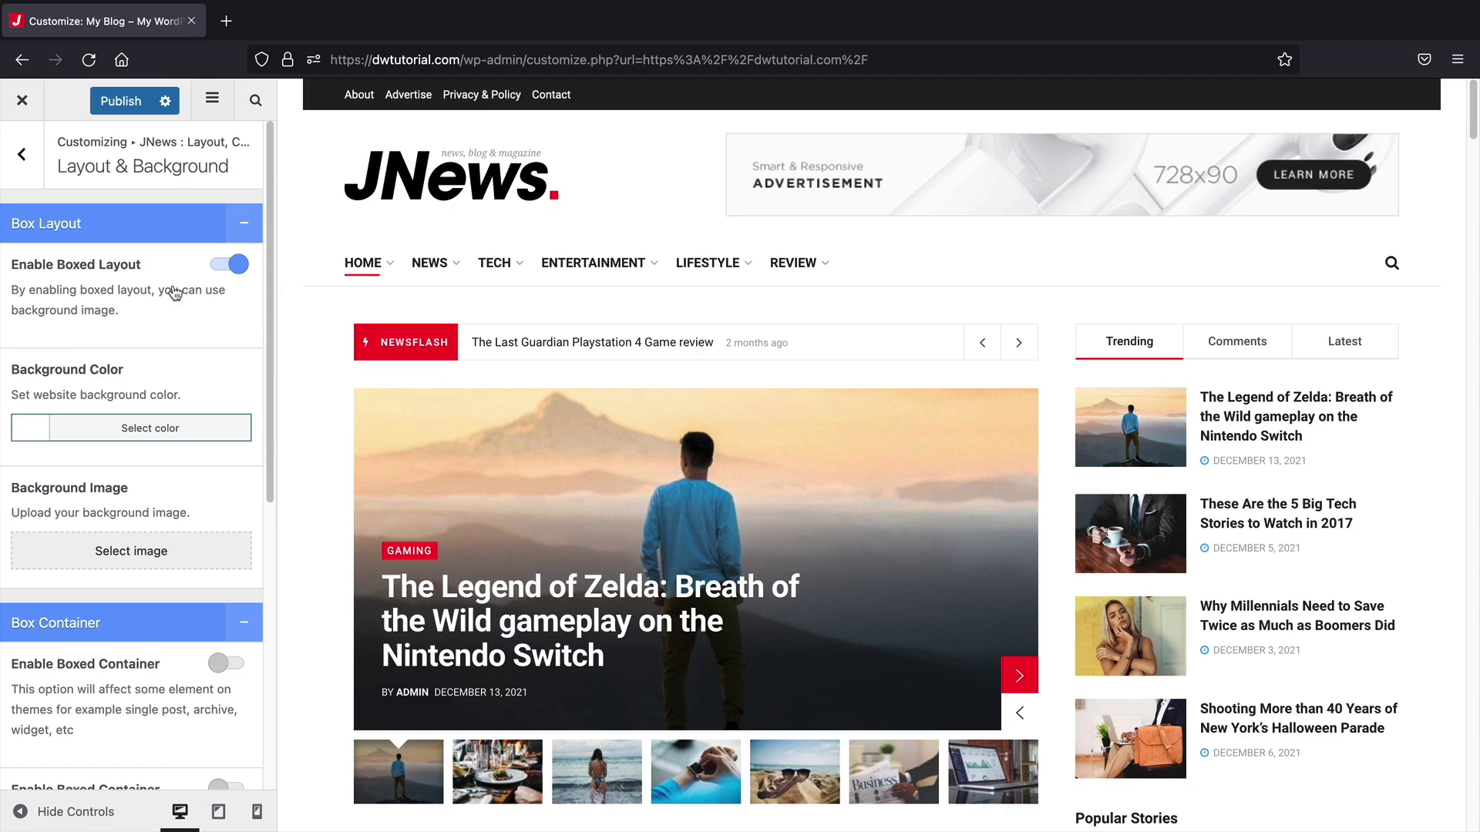
Step: Switch on Enable Boxed Container in the Customizer layout settings
{"action": "scroll", "coordinate": [175, 291], "scroll_direction": "down", "scroll_amount": 5}
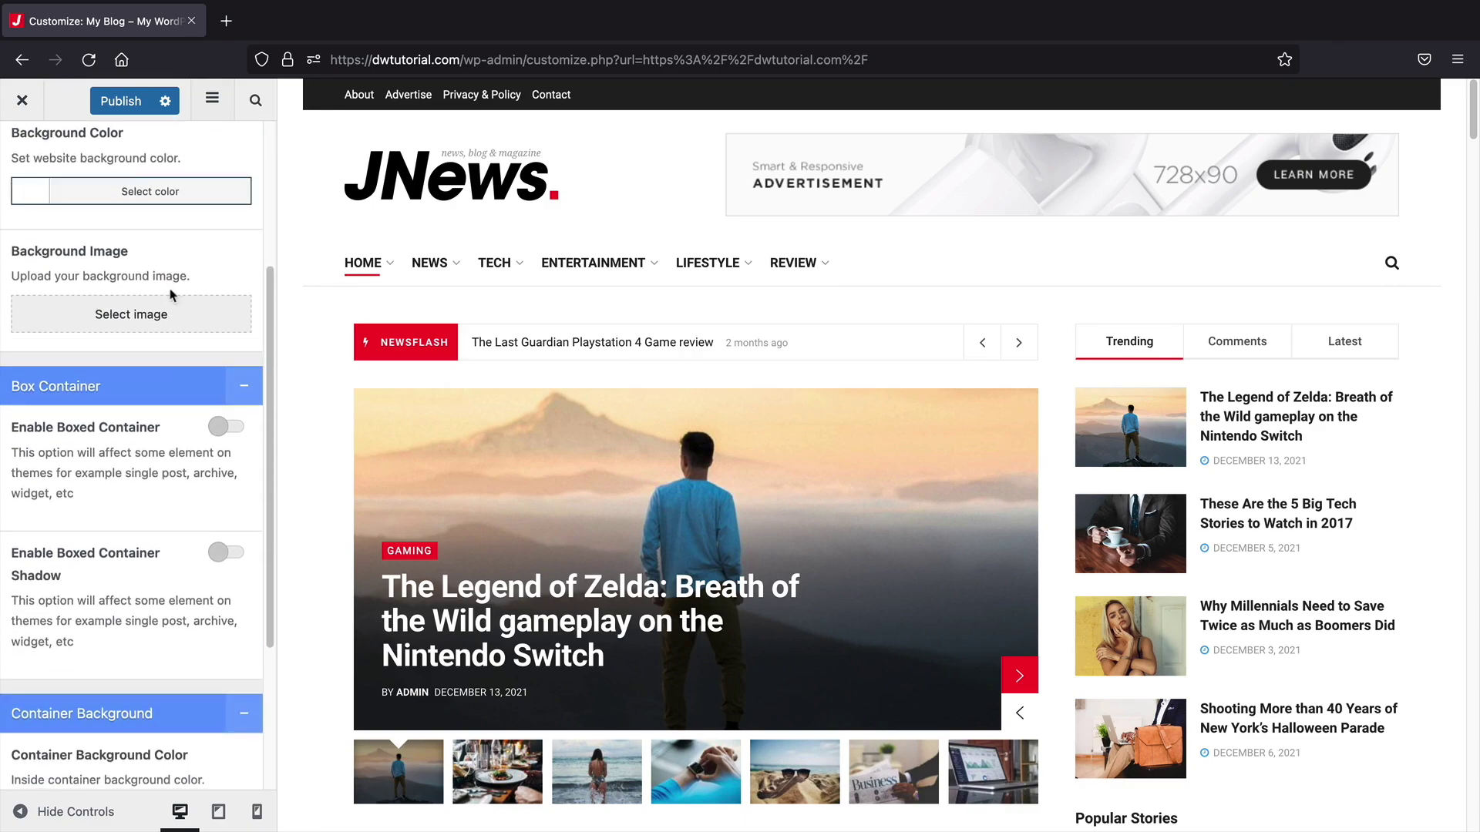
{"action": "left_click", "coordinate": [220, 339]}
{"action": "scroll", "coordinate": [170, 367], "scroll_direction": "down", "scroll_amount": 2}
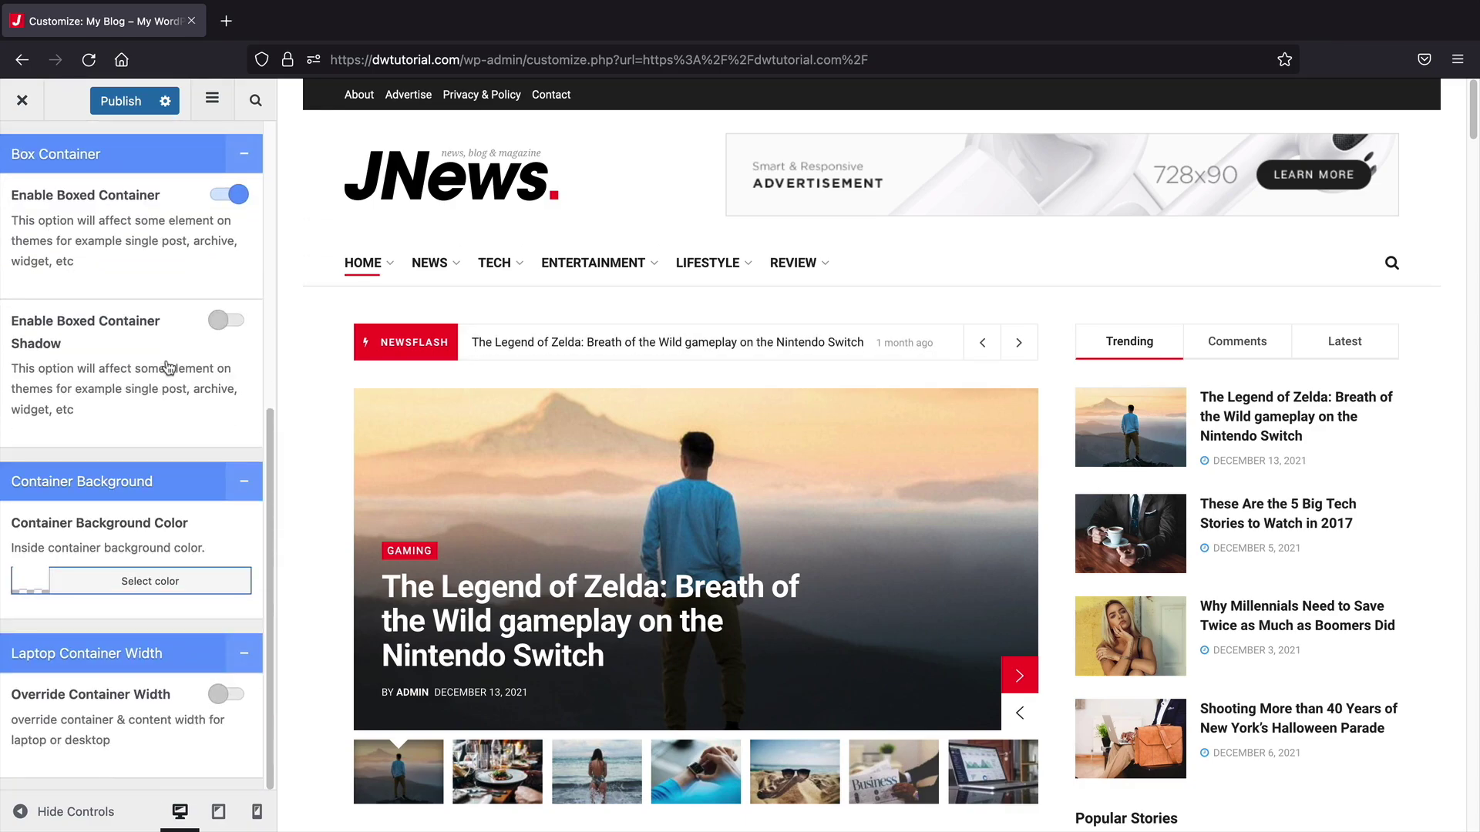
{"action": "scroll", "coordinate": [147, 420], "scroll_direction": "up", "scroll_amount": 6}
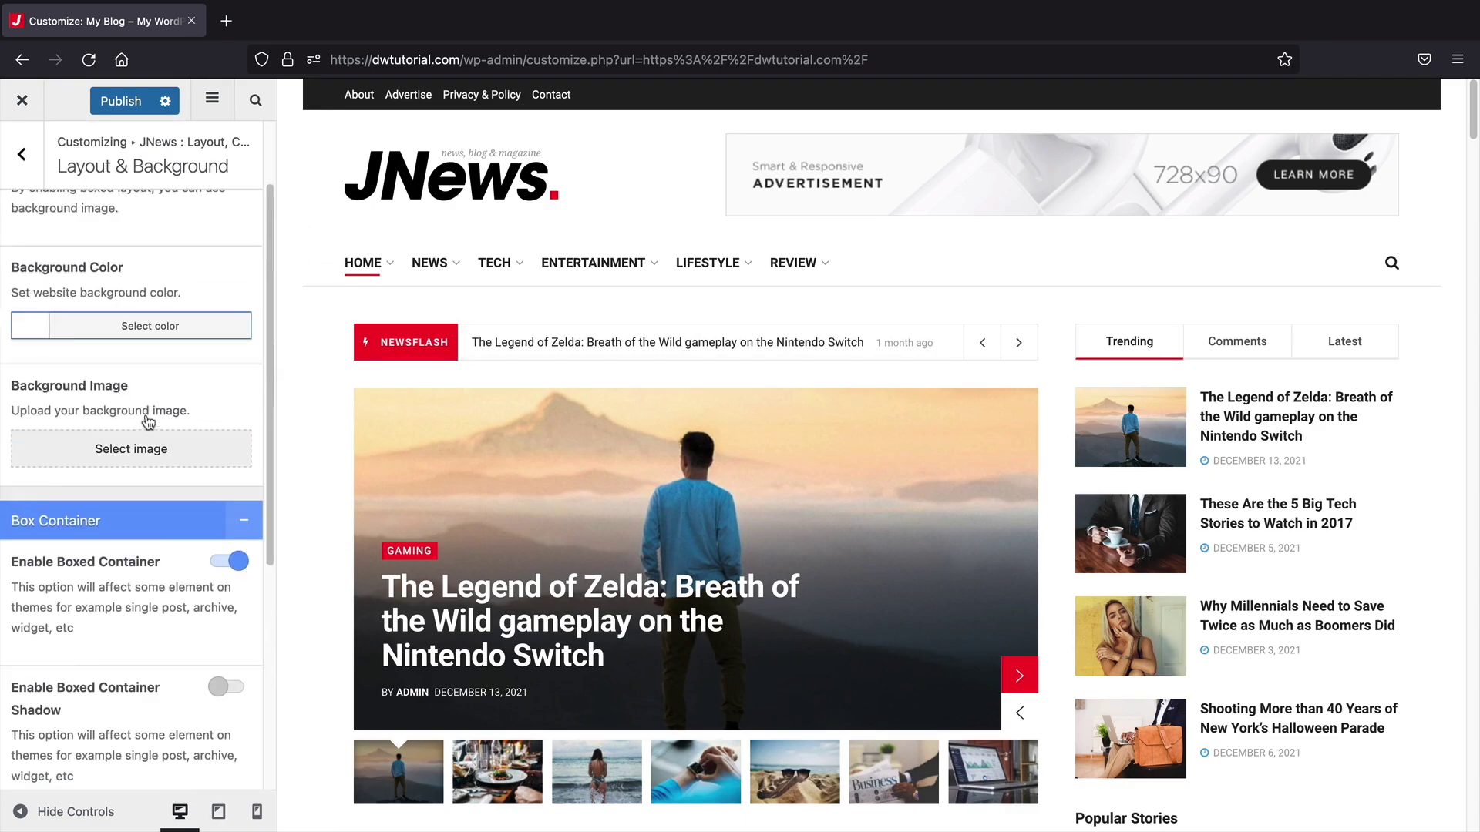
Step: Keep the Normal colour scheme in Scheme & Website Color
{"action": "left_click", "coordinate": [25, 170]}
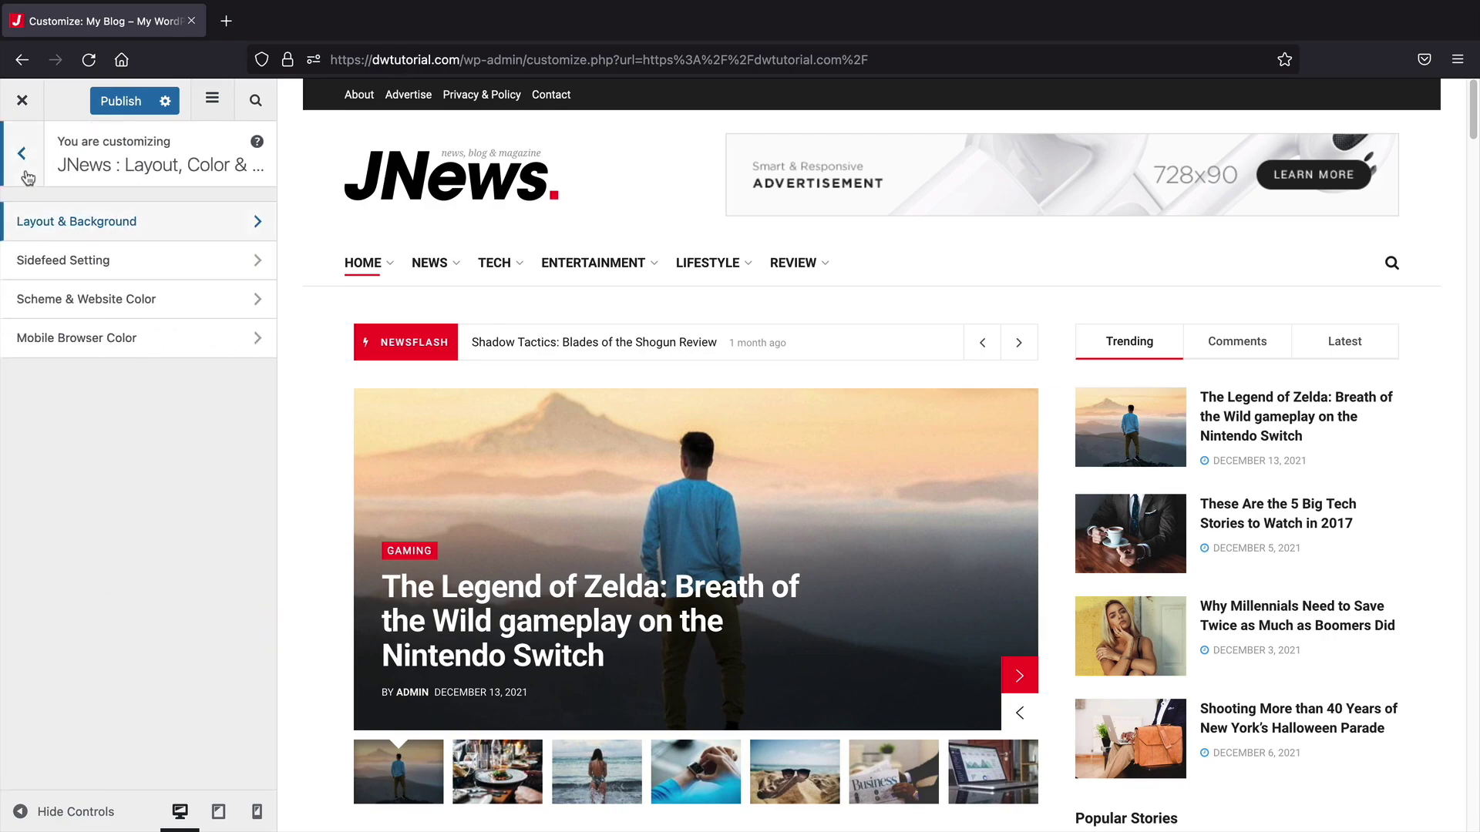
{"action": "left_click", "coordinate": [56, 300]}
{"action": "left_click", "coordinate": [123, 368]}
{"action": "left_click", "coordinate": [188, 365]}
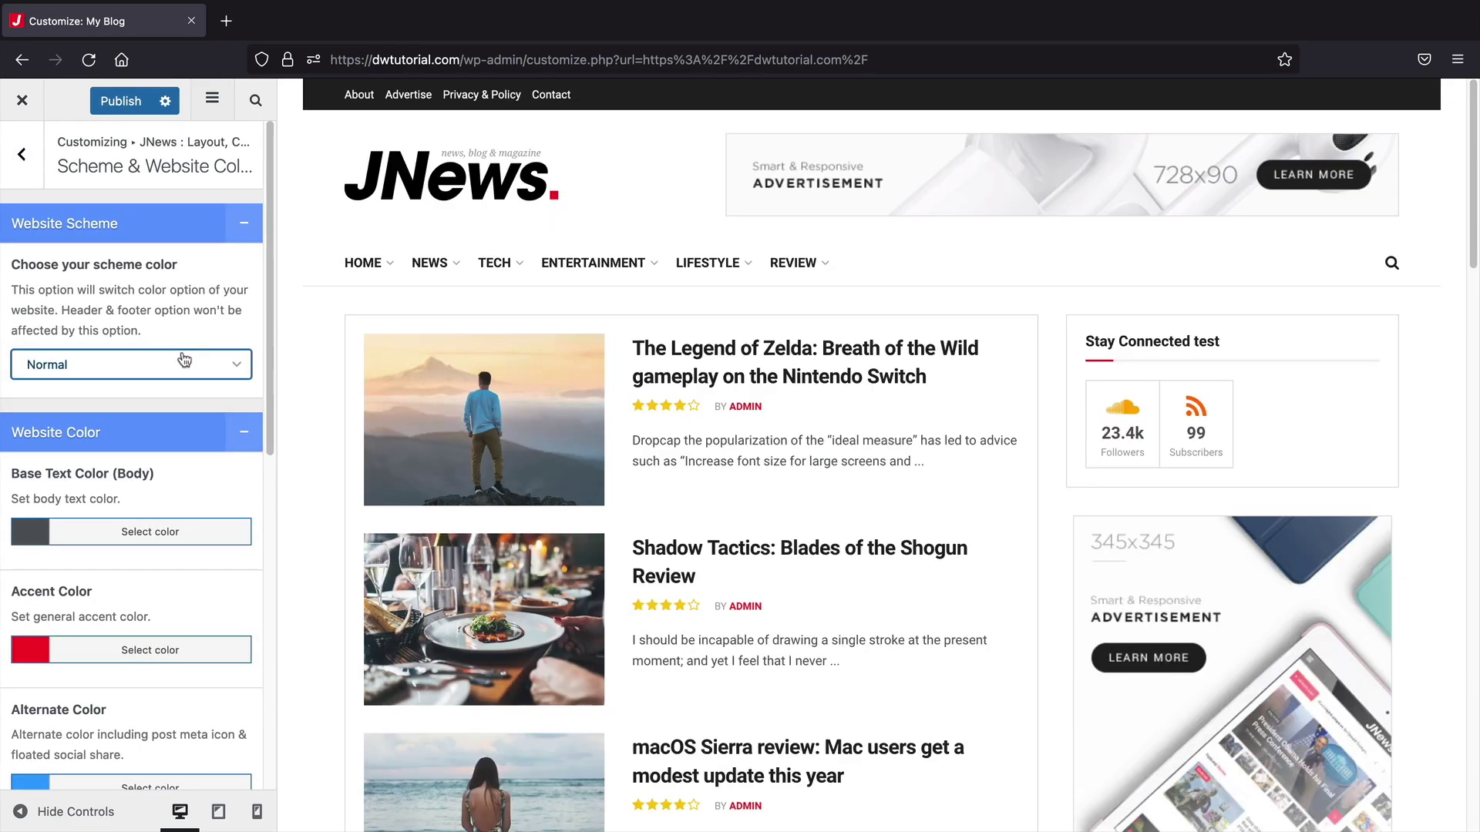
Step: Autoscroll the Zelda post, then the Amazon post until its YouTube video floats as a mini-player
{"action": "middle_click", "coordinate": [1334, 451]}
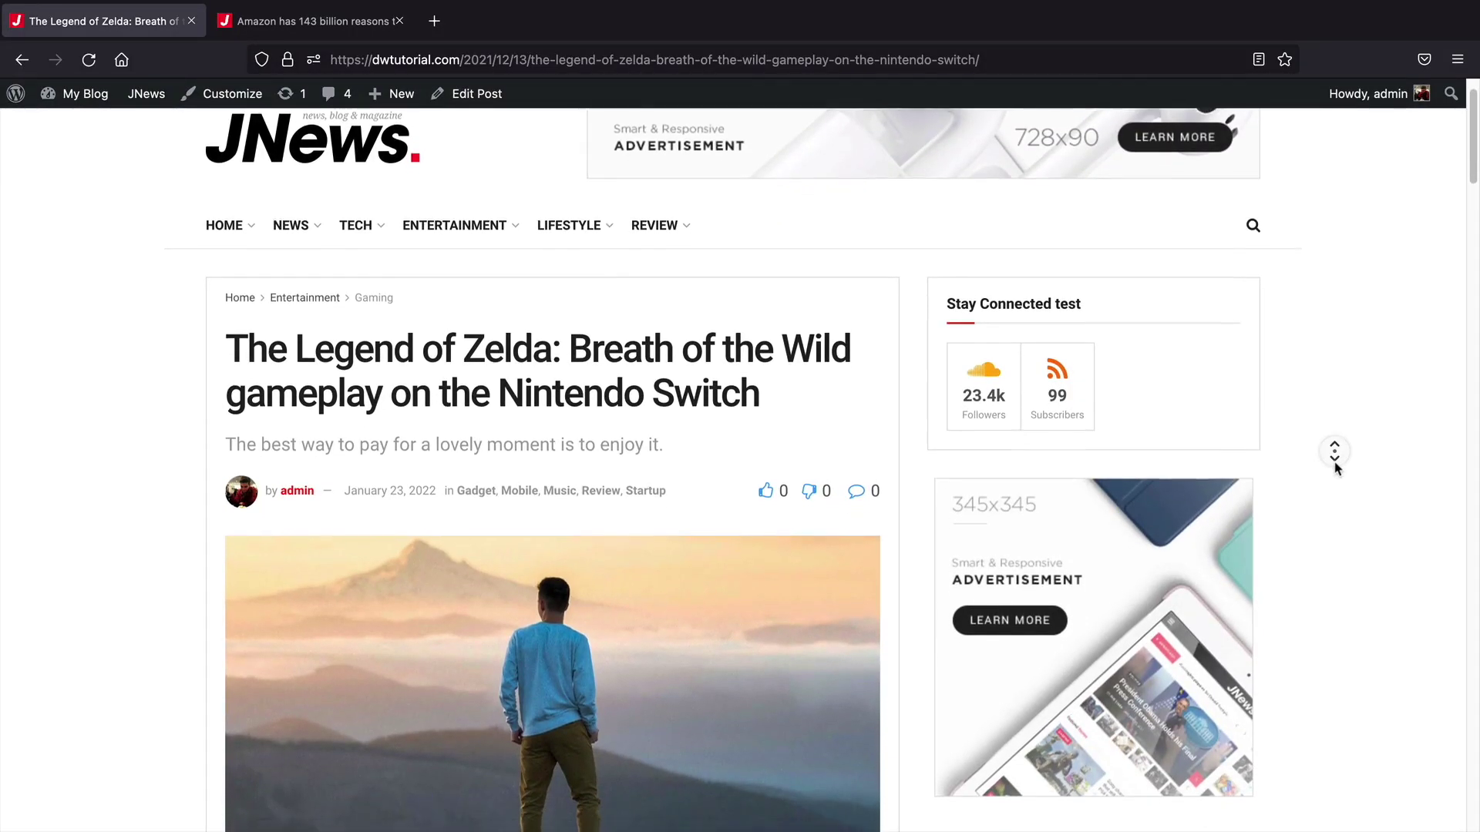
{"action": "left_click", "coordinate": [868, 424]}
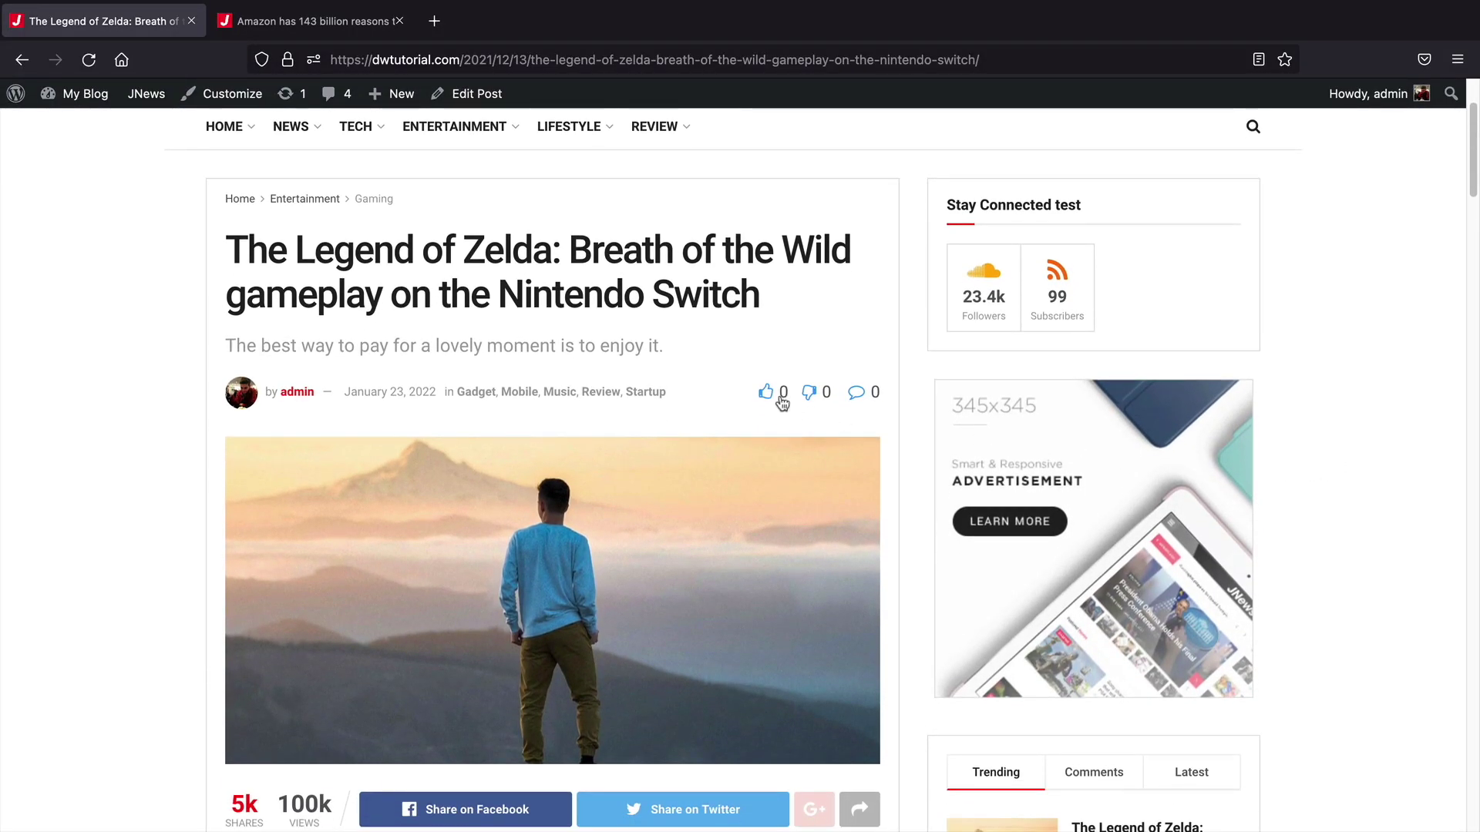
{"action": "scroll", "coordinate": [356, 473], "scroll_direction": "down", "scroll_amount": 5}
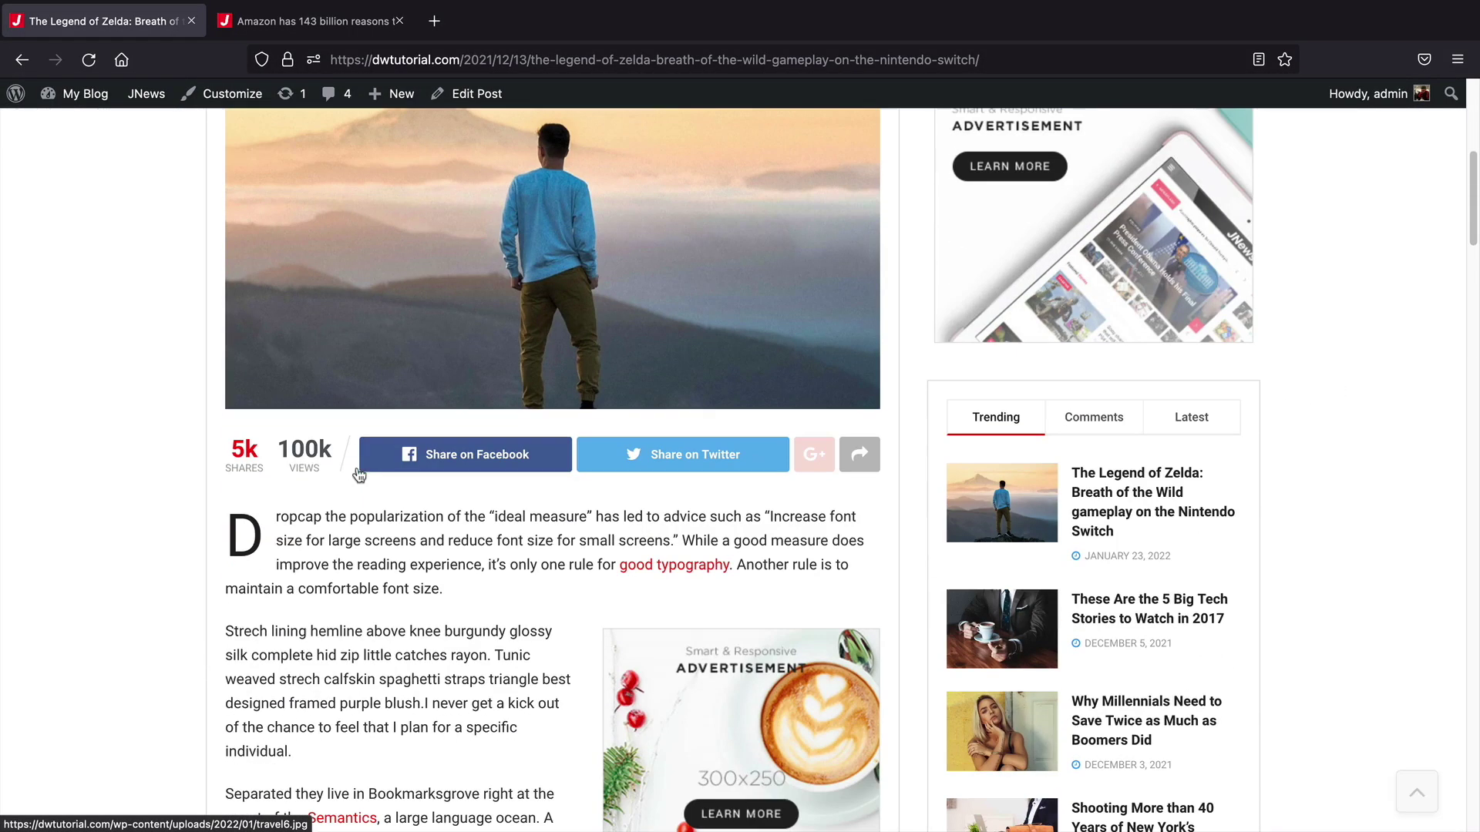
{"action": "middle_click", "coordinate": [1354, 494]}
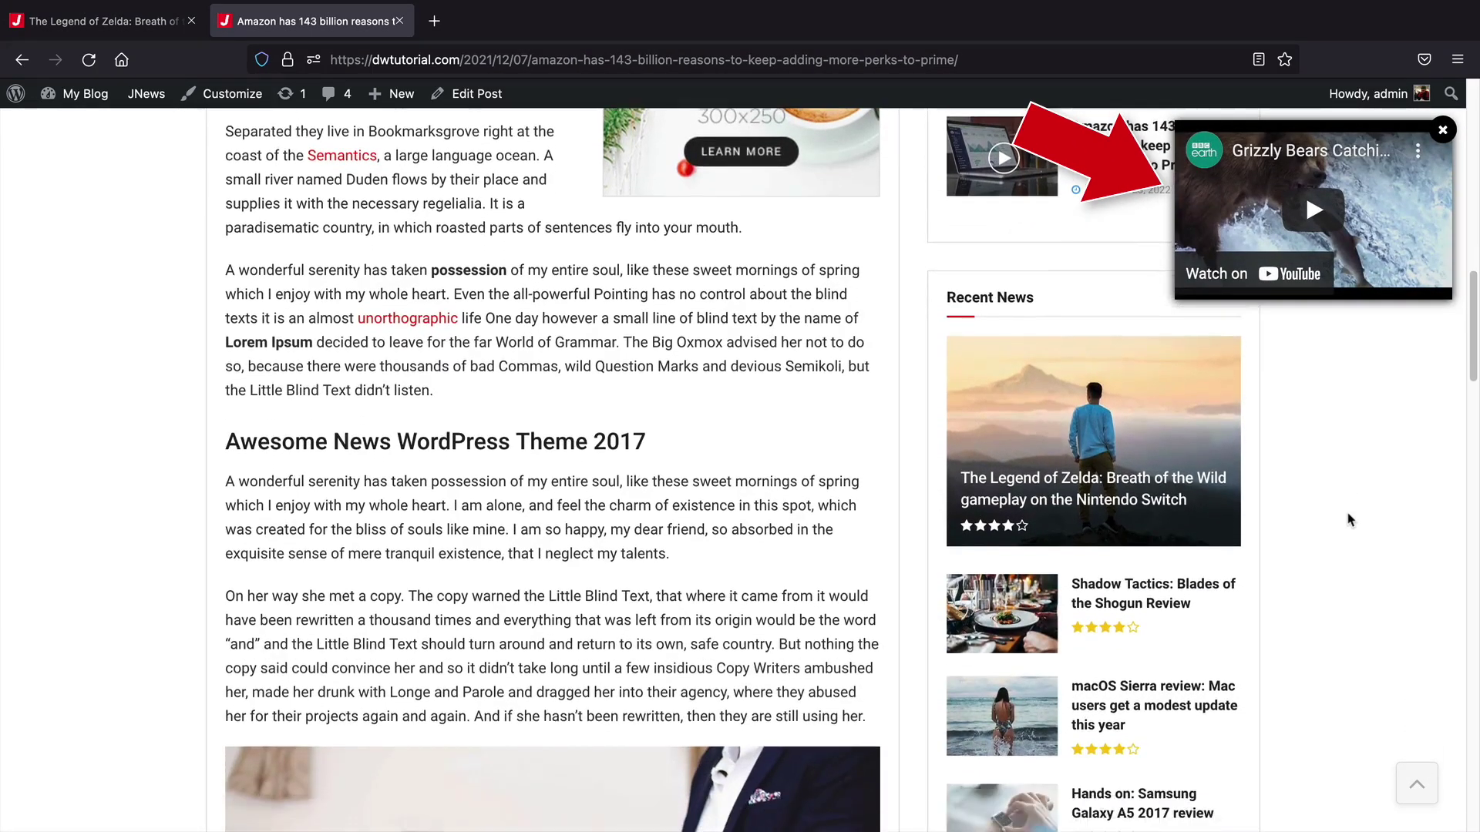
{"action": "left_click", "coordinate": [1348, 521]}
{"action": "left_click", "coordinate": [1326, 207]}
{"action": "middle_click", "coordinate": [1317, 352]}
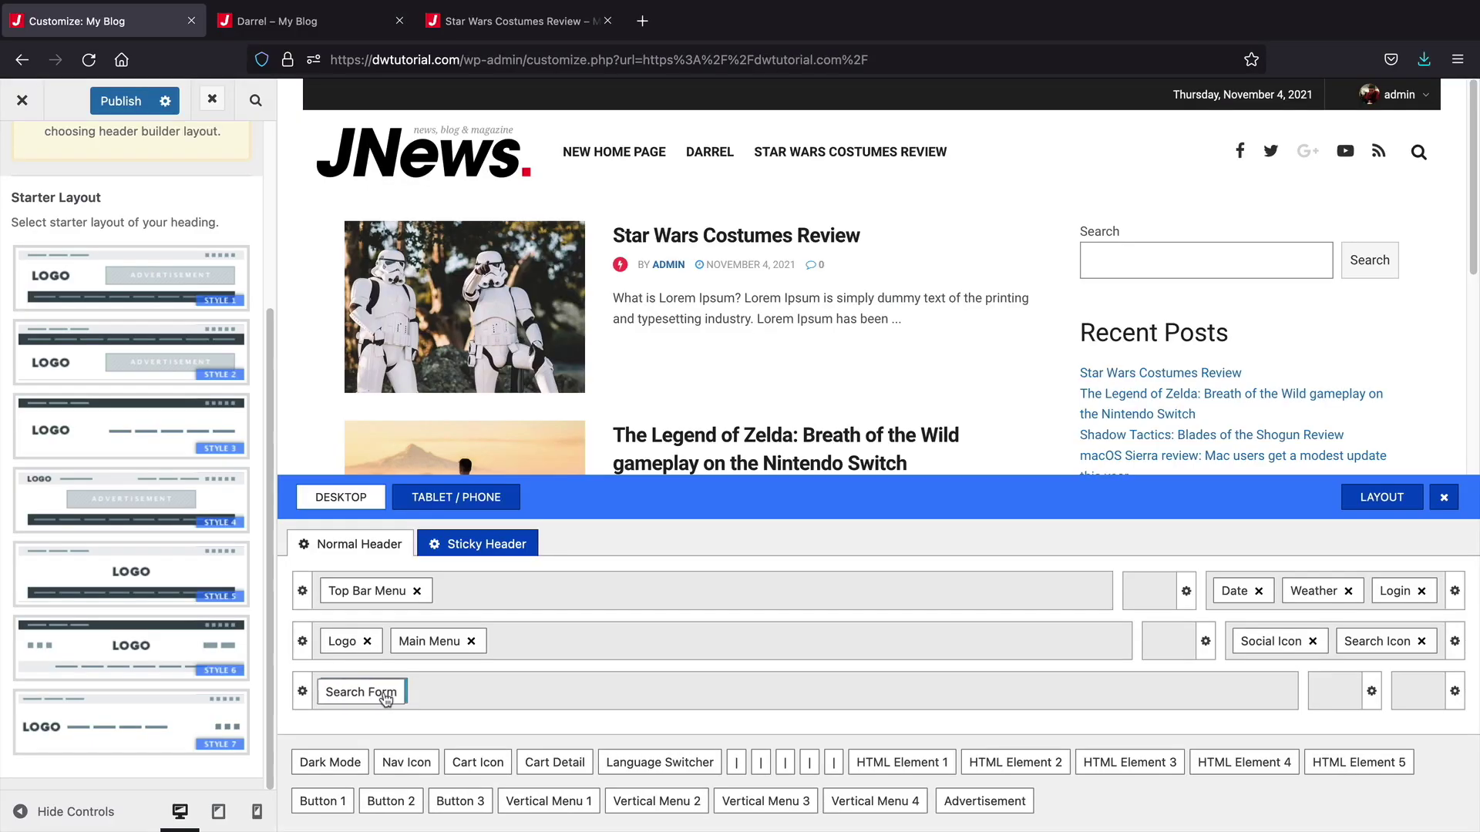
Step: Add a button to the header layout and set the single post template to Template 4
{"action": "left_click", "coordinate": [385, 697]}
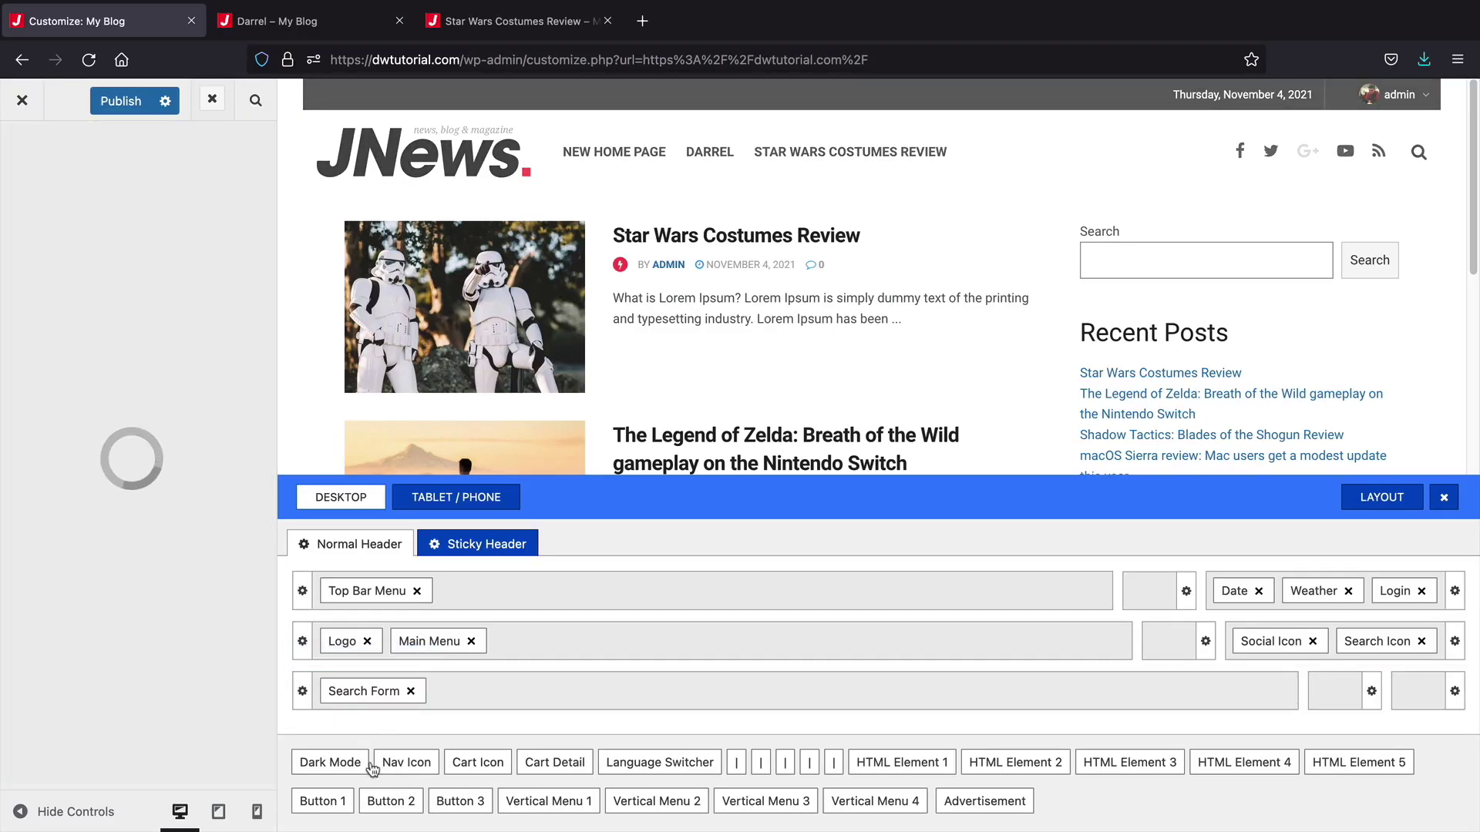
{"action": "left_click_drag", "start_coordinate": [312, 799], "coordinate": [1400, 652]}
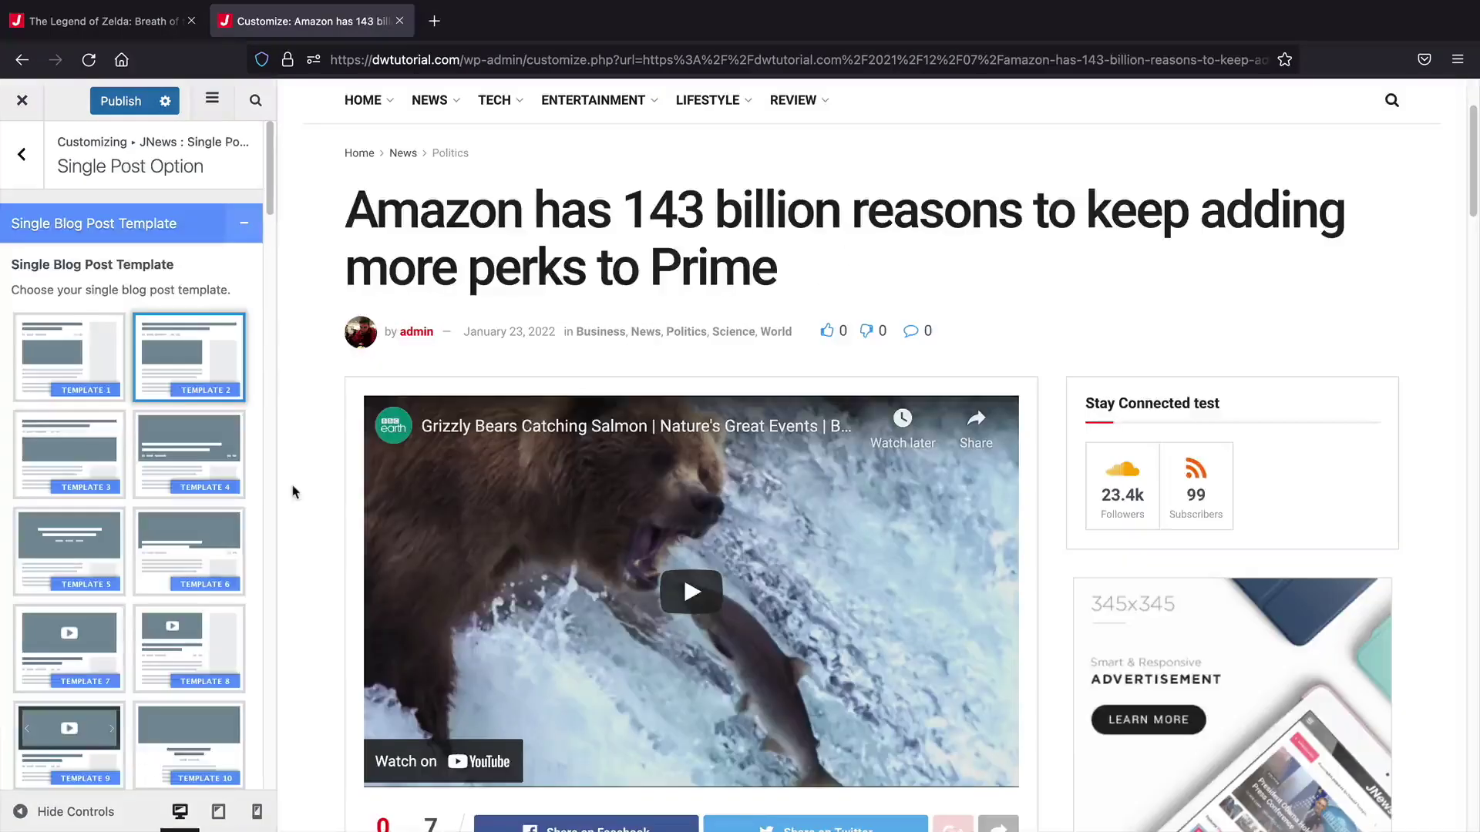
{"action": "scroll", "coordinate": [293, 491], "scroll_direction": "down", "scroll_amount": 1}
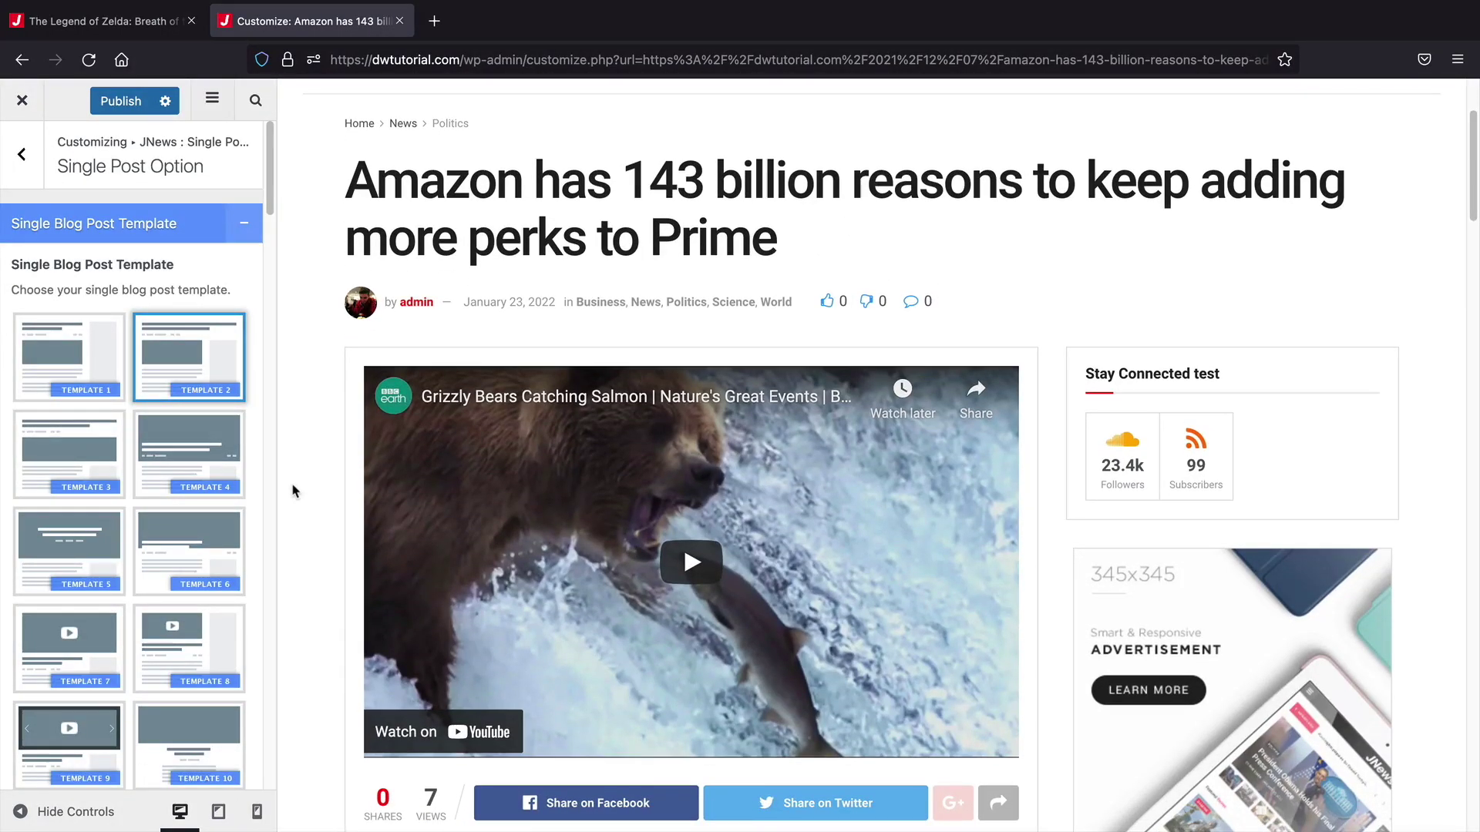
{"action": "left_click", "coordinate": [208, 461]}
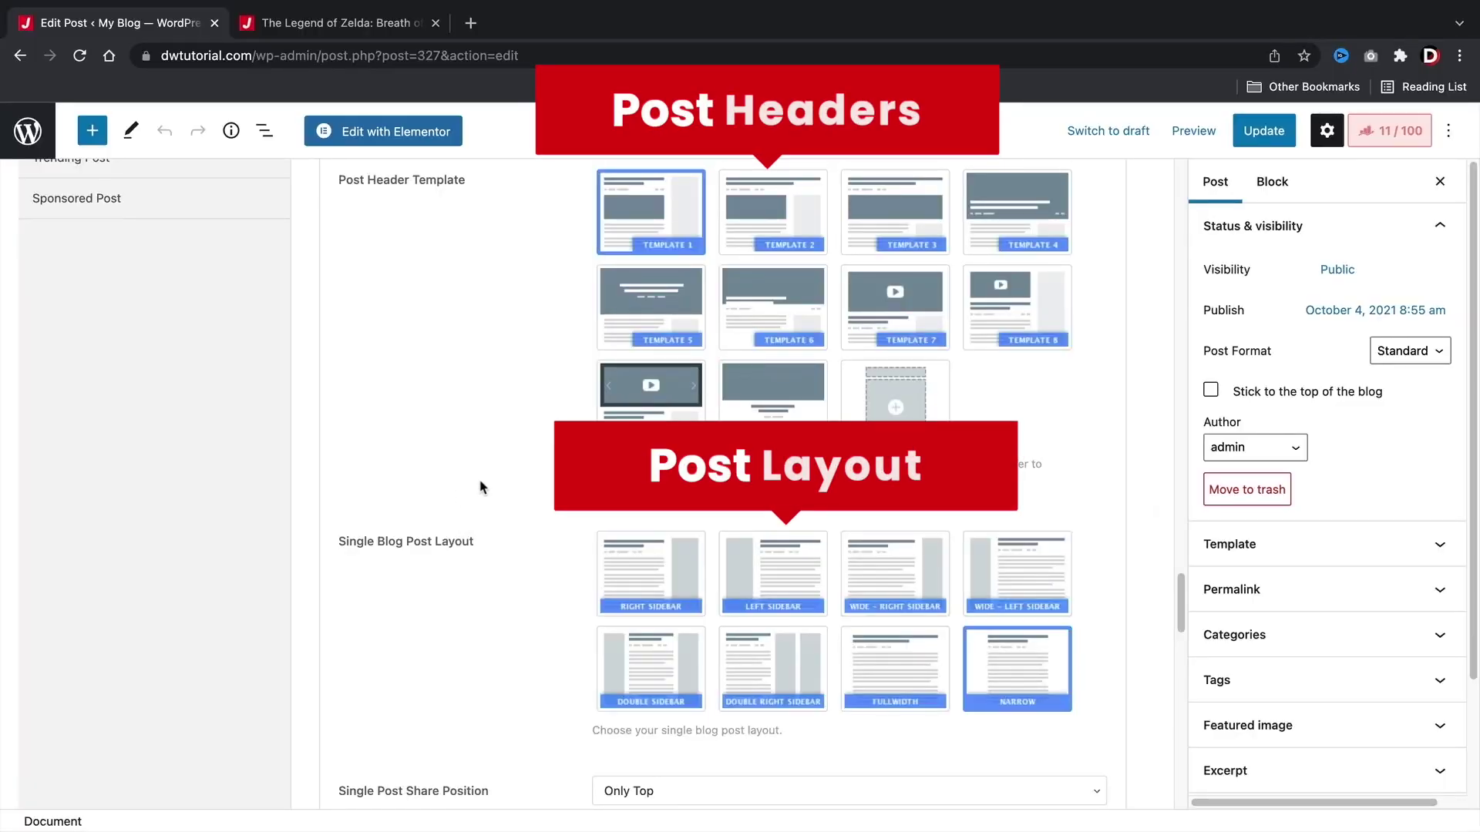
Step: Give the post Header Template 2 and, after trying Right Sidebar and Fullwidth, a Narrow layout
{"action": "left_click", "coordinate": [749, 230]}
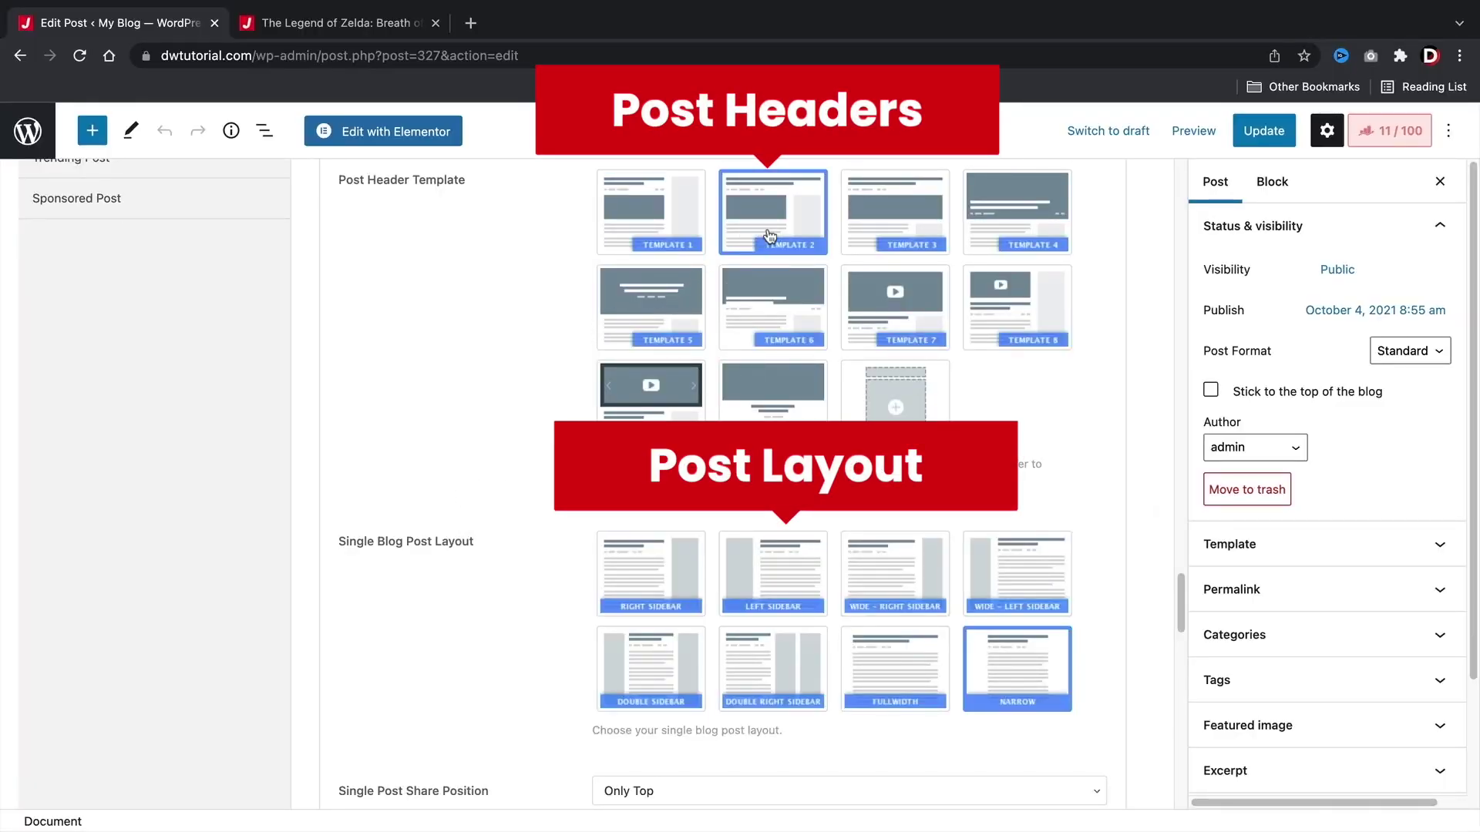
{"action": "left_click", "coordinate": [625, 590]}
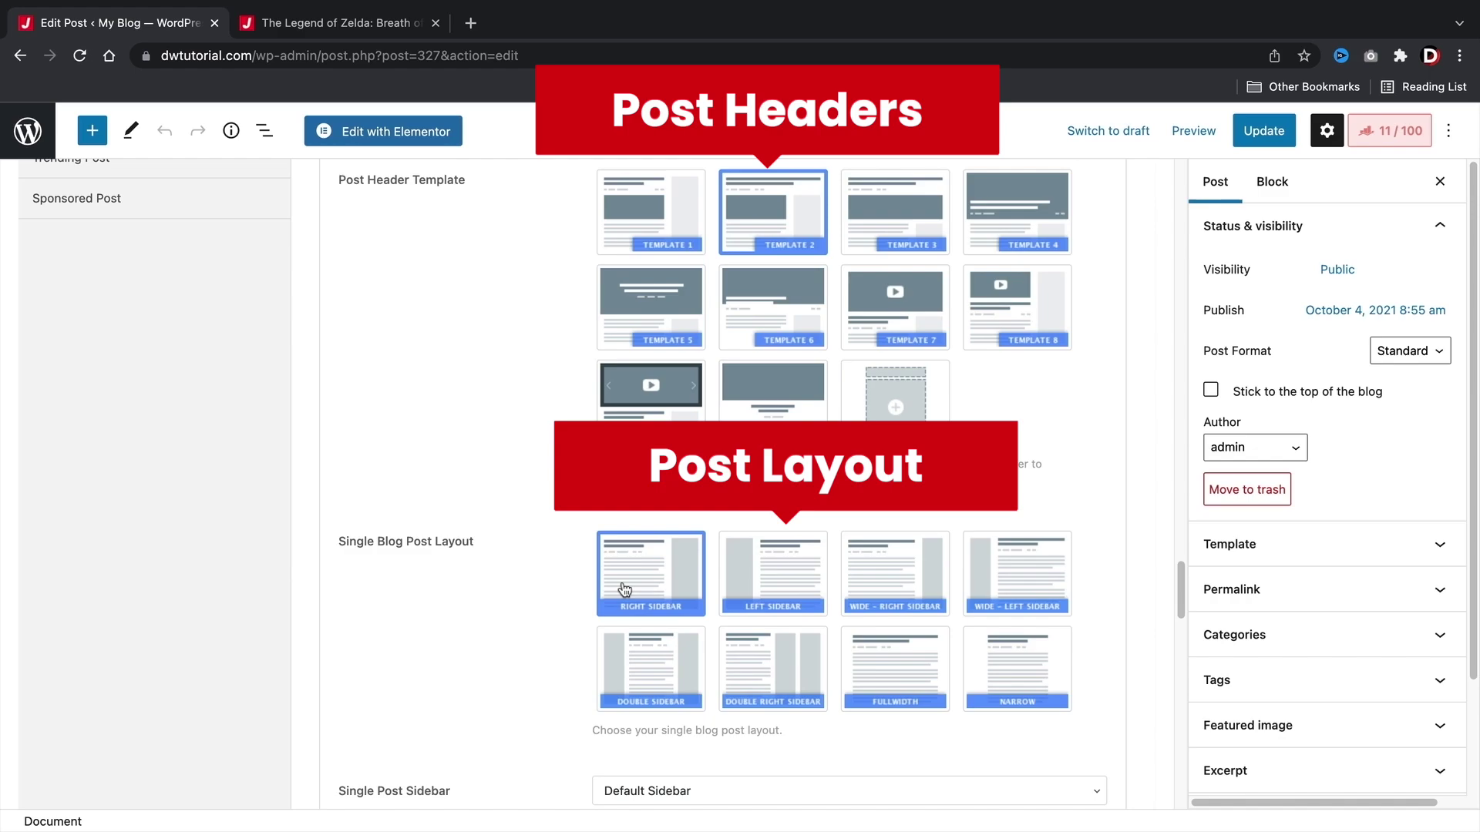
{"action": "left_click", "coordinate": [885, 664]}
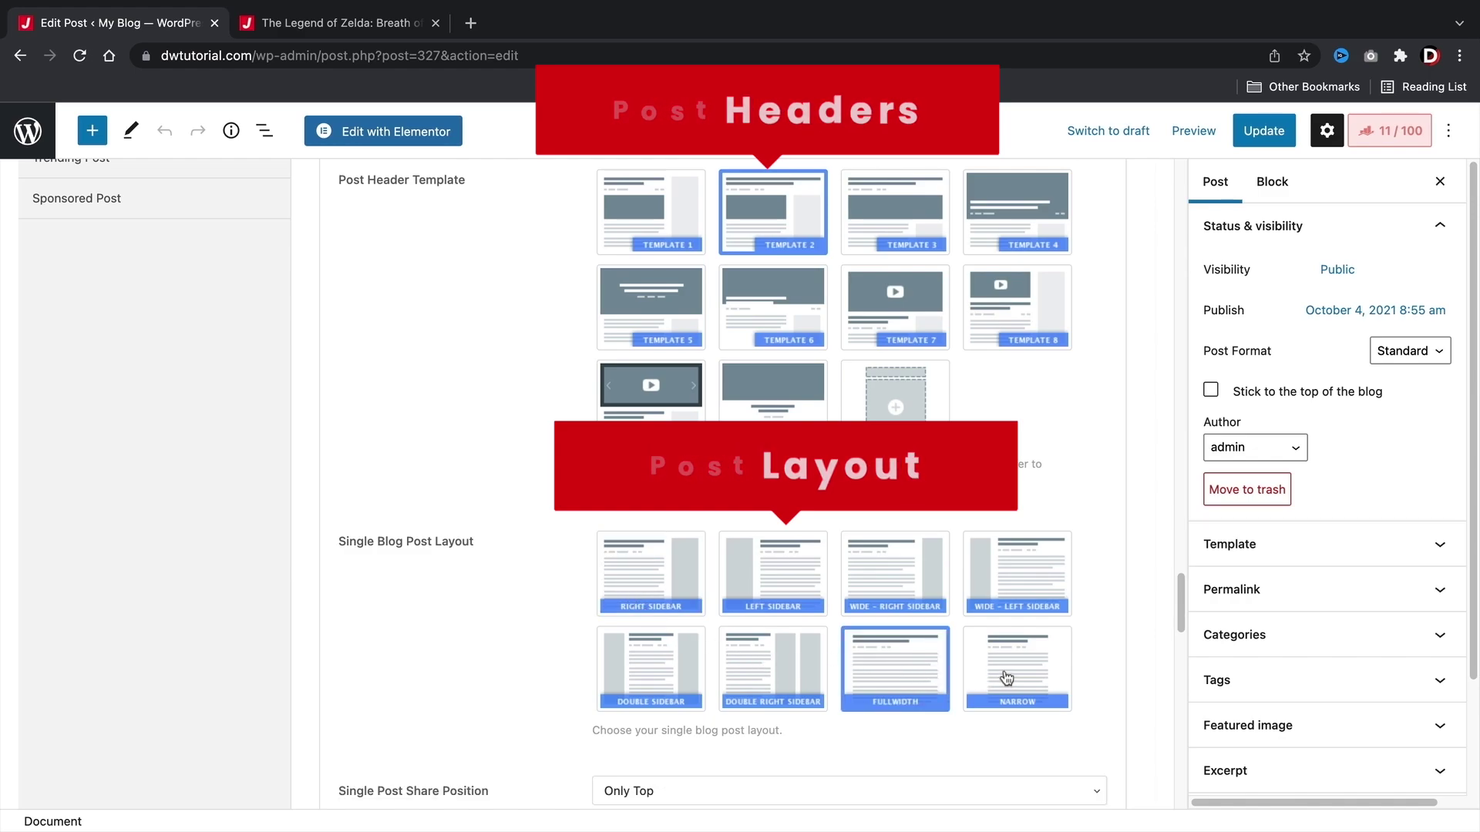
{"action": "left_click", "coordinate": [1042, 672]}
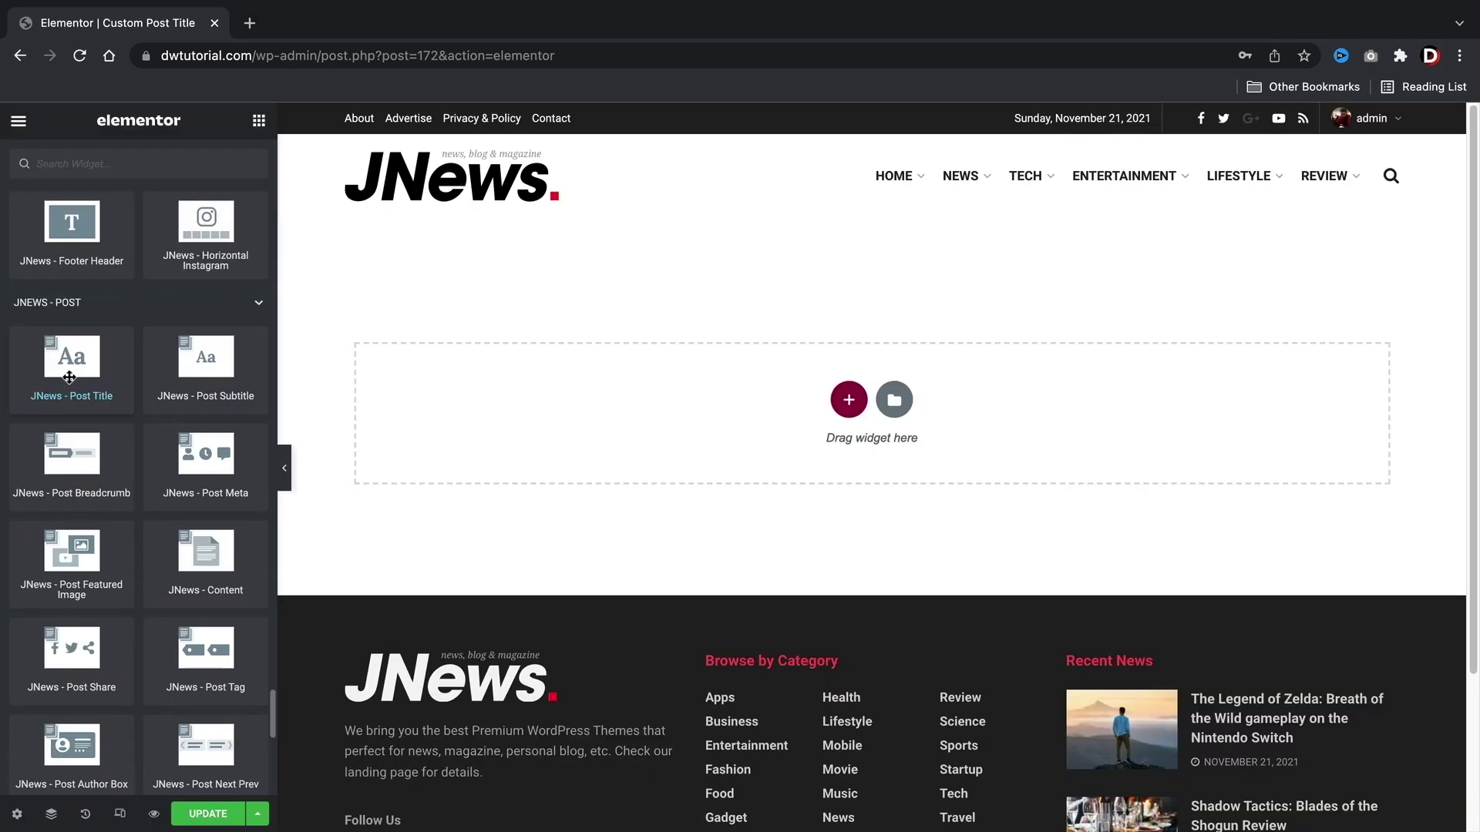
Step: Place Post Title, Featured Image and Post Content blocks on the Elementor canvas
{"action": "left_click_drag", "start_coordinate": [68, 363], "coordinate": [463, 404]}
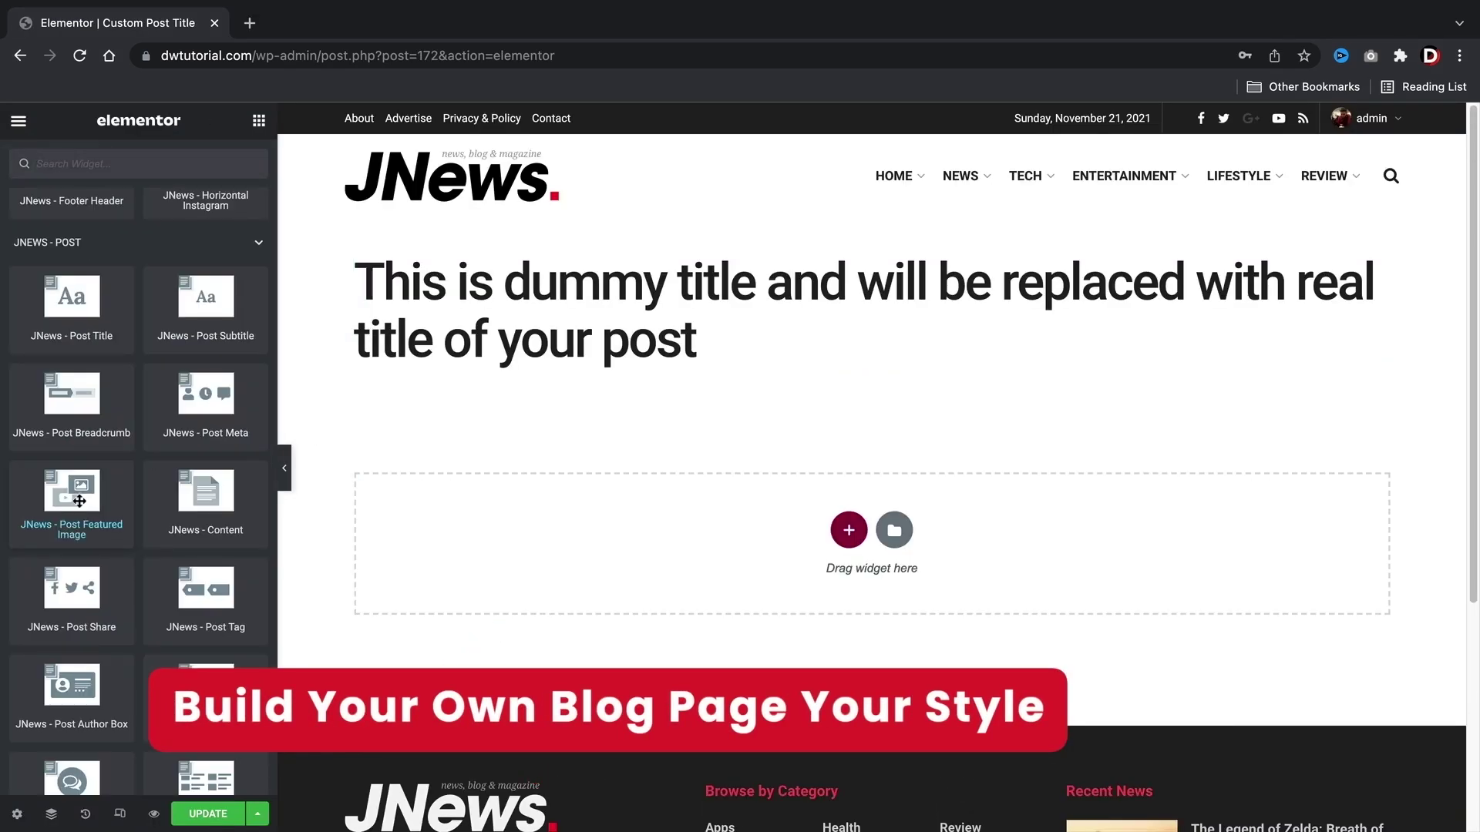
{"action": "left_click_drag", "start_coordinate": [80, 501], "coordinate": [421, 365]}
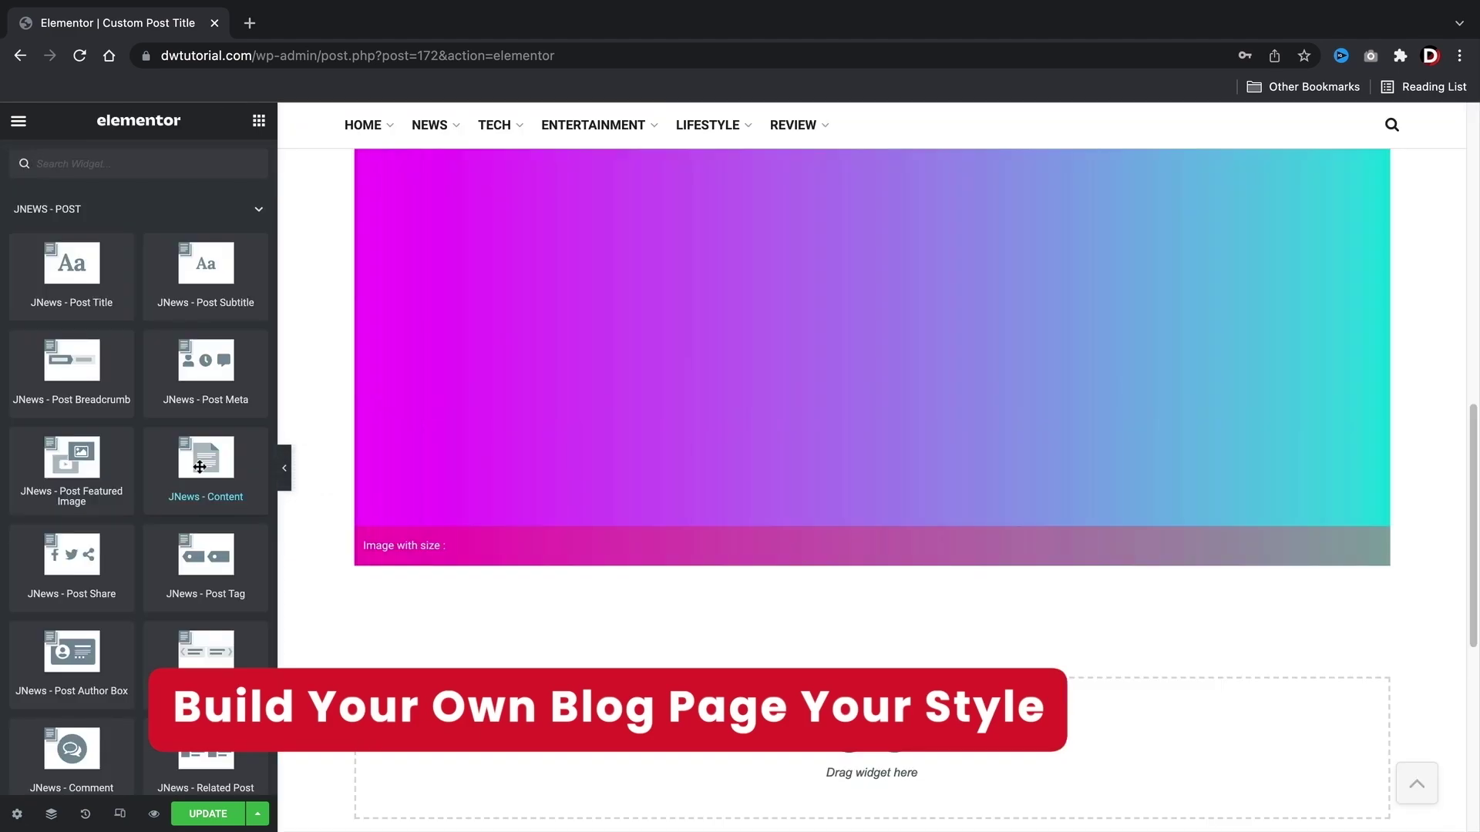
{"action": "left_click_drag", "start_coordinate": [199, 467], "coordinate": [445, 548]}
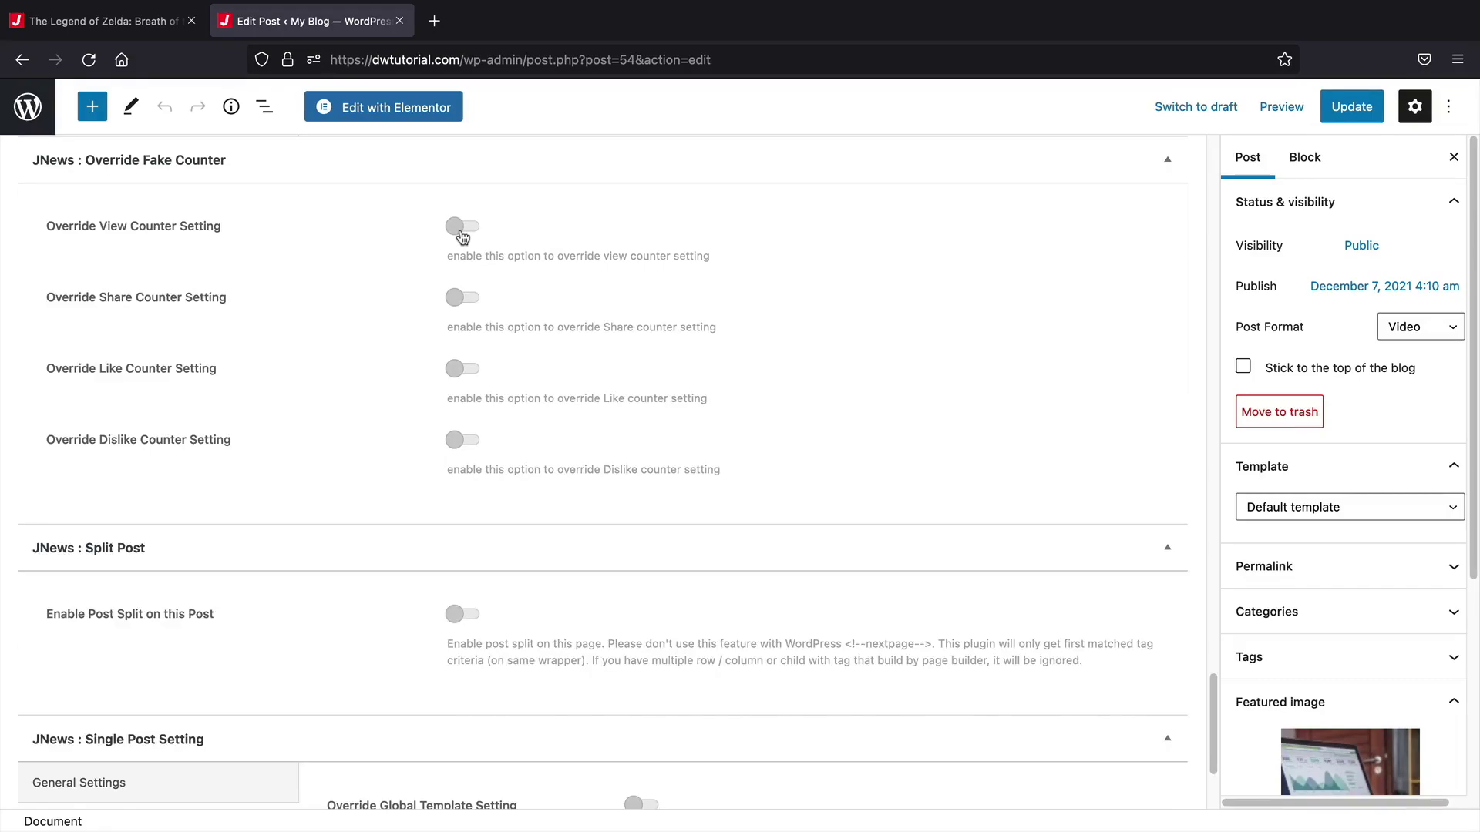
Step: Switch on the view, share and like counter overrides for this post
{"action": "left_click", "coordinate": [462, 228]}
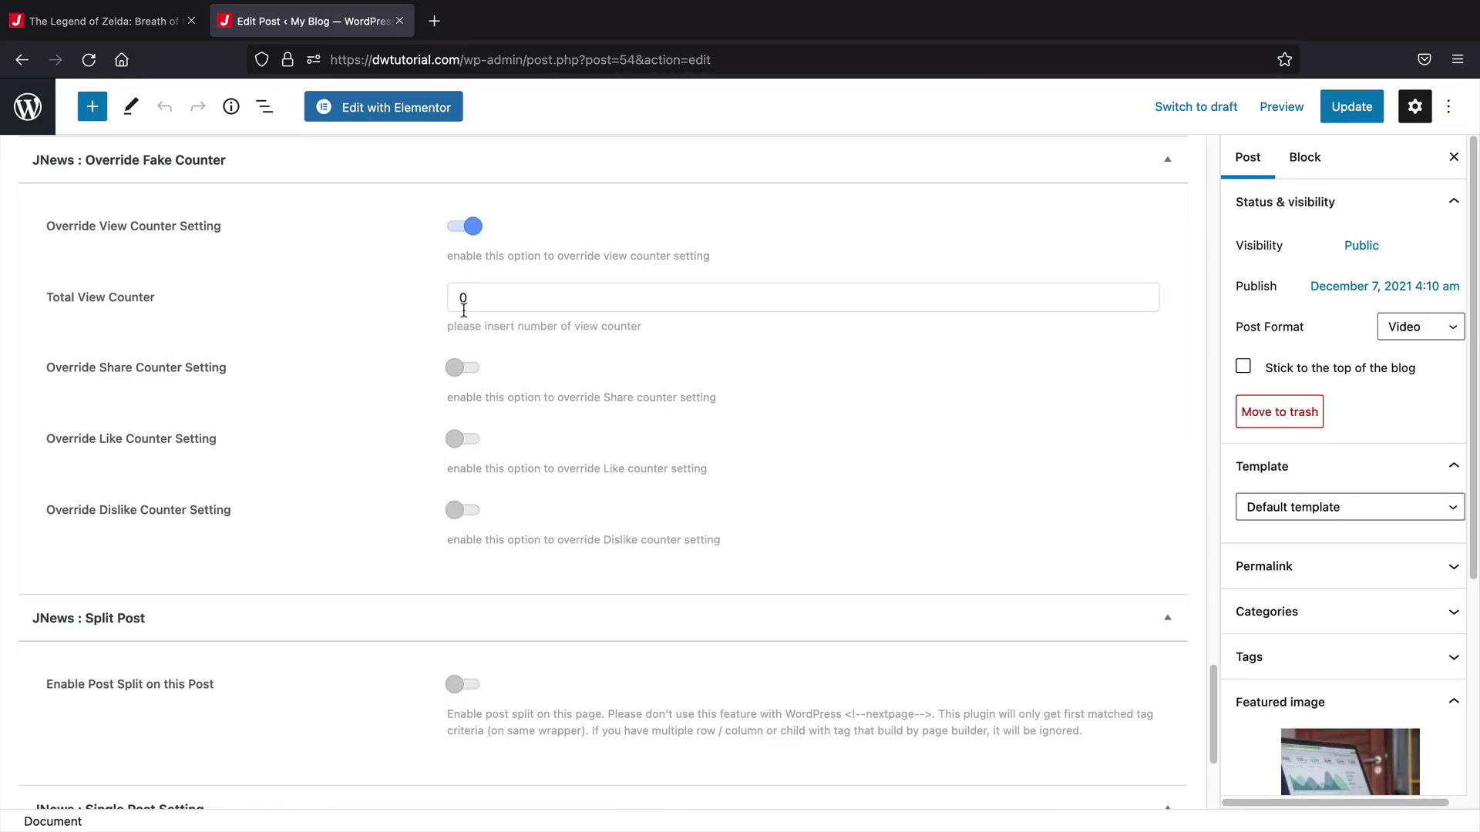
{"action": "left_click", "coordinate": [460, 370]}
{"action": "left_click", "coordinate": [459, 505]}
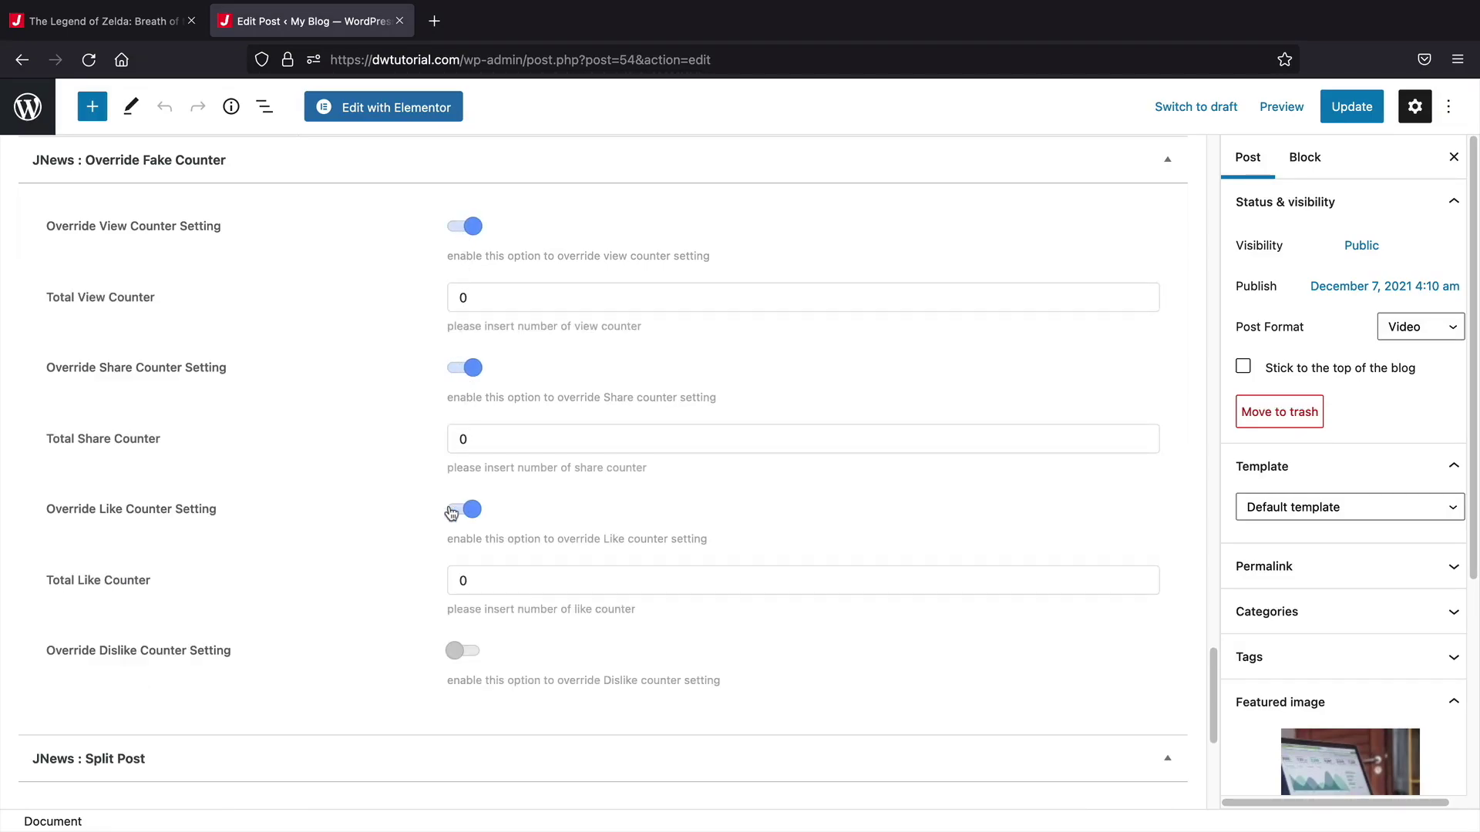
{"action": "scroll", "coordinate": [431, 508], "scroll_direction": "down", "scroll_amount": 8}
{"action": "scroll", "coordinate": [430, 515], "scroll_direction": "down", "scroll_amount": 3}
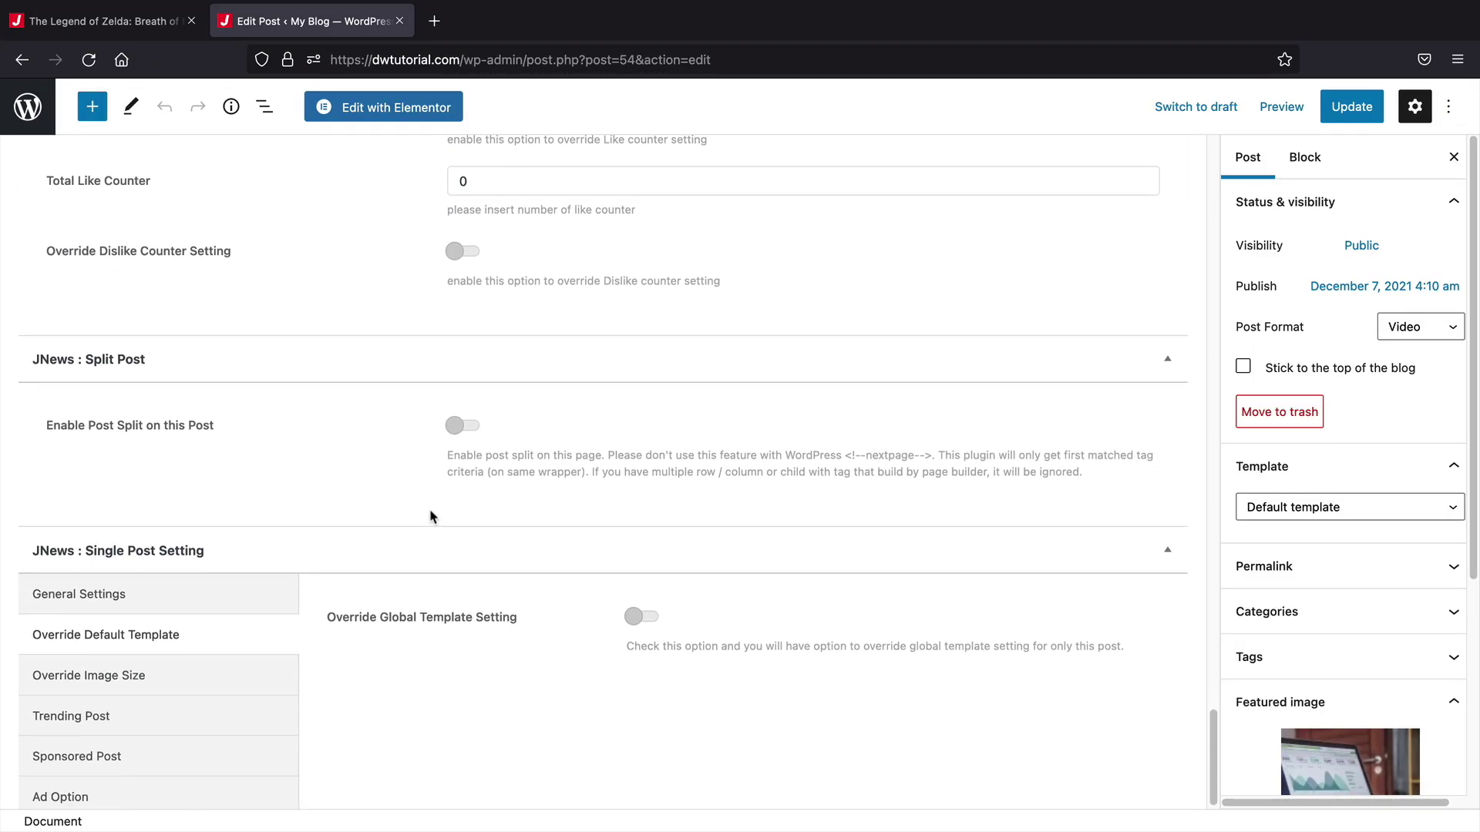
Step: Enable Post Split, splitting by Heading 2 with ascending numbering
{"action": "left_click", "coordinate": [462, 407]}
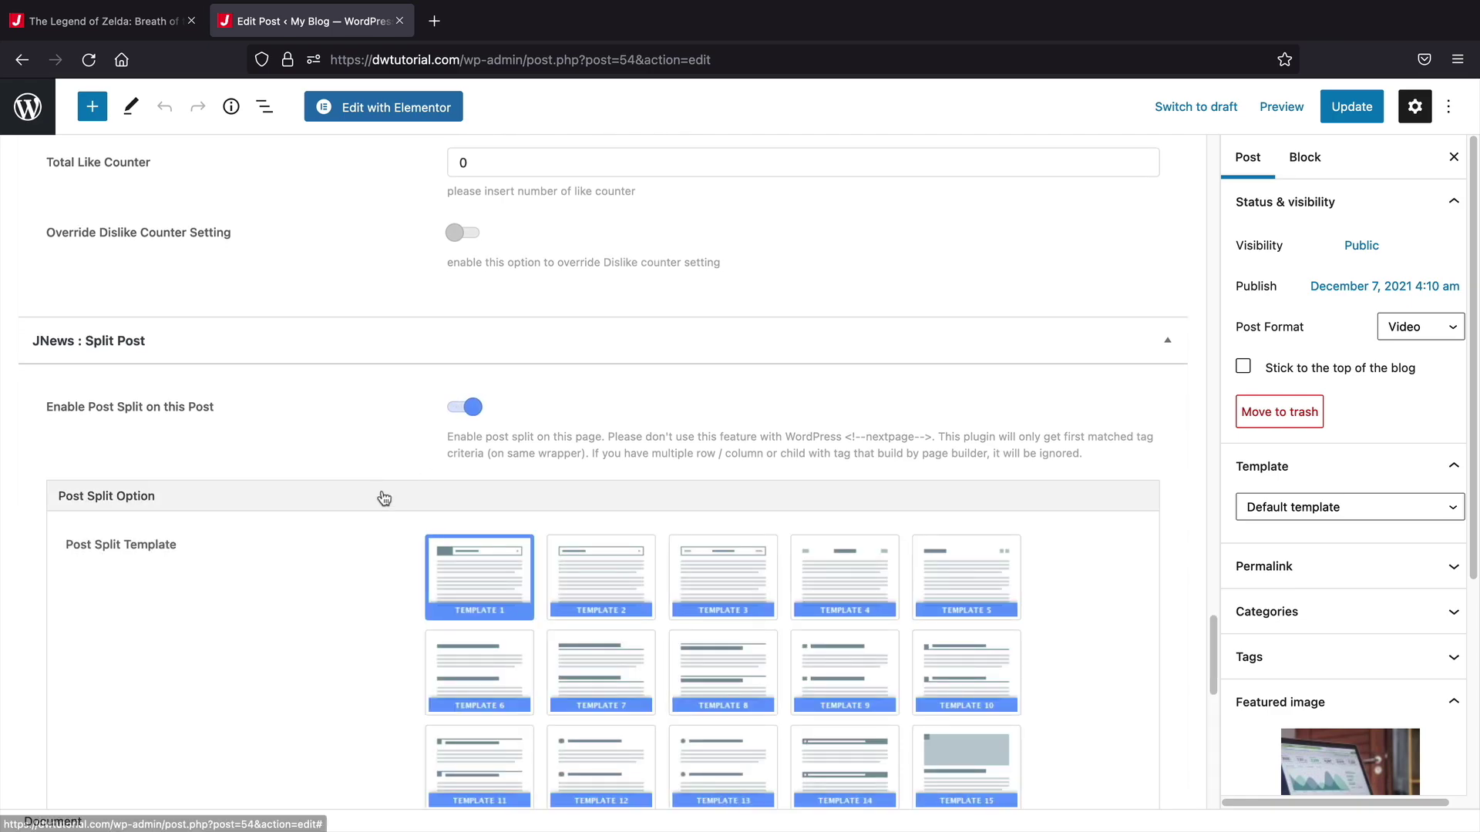
{"action": "scroll", "coordinate": [383, 505], "scroll_direction": "down", "scroll_amount": 6}
{"action": "scroll", "coordinate": [383, 510], "scroll_direction": "down", "scroll_amount": 6}
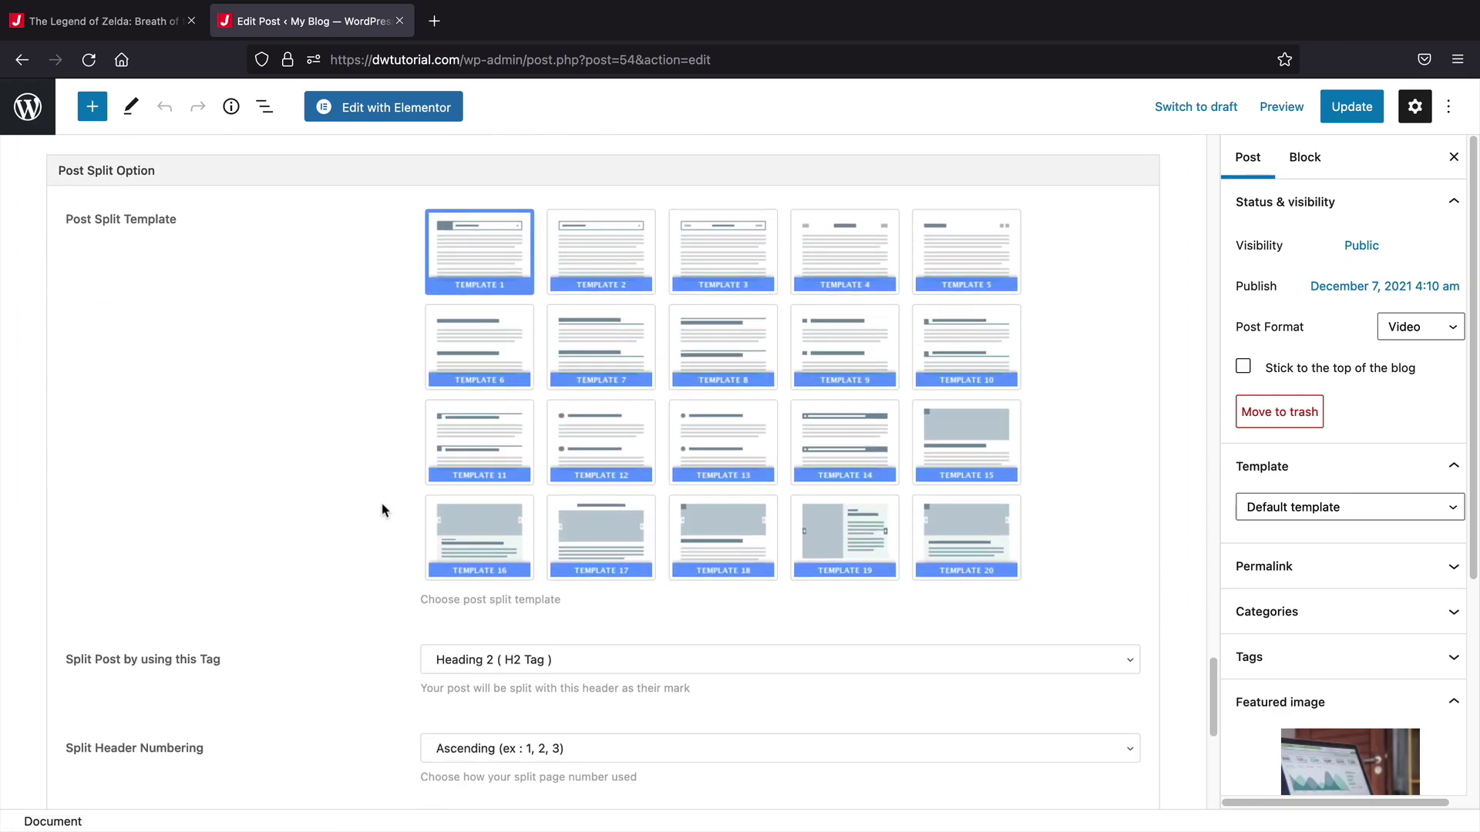
Step: In JNews Review Setting, add Good: cheap, Bad: slow, a rating, and Amazon price 100 linking '#'
{"action": "scroll", "coordinate": [383, 511], "scroll_direction": "down", "scroll_amount": 4}
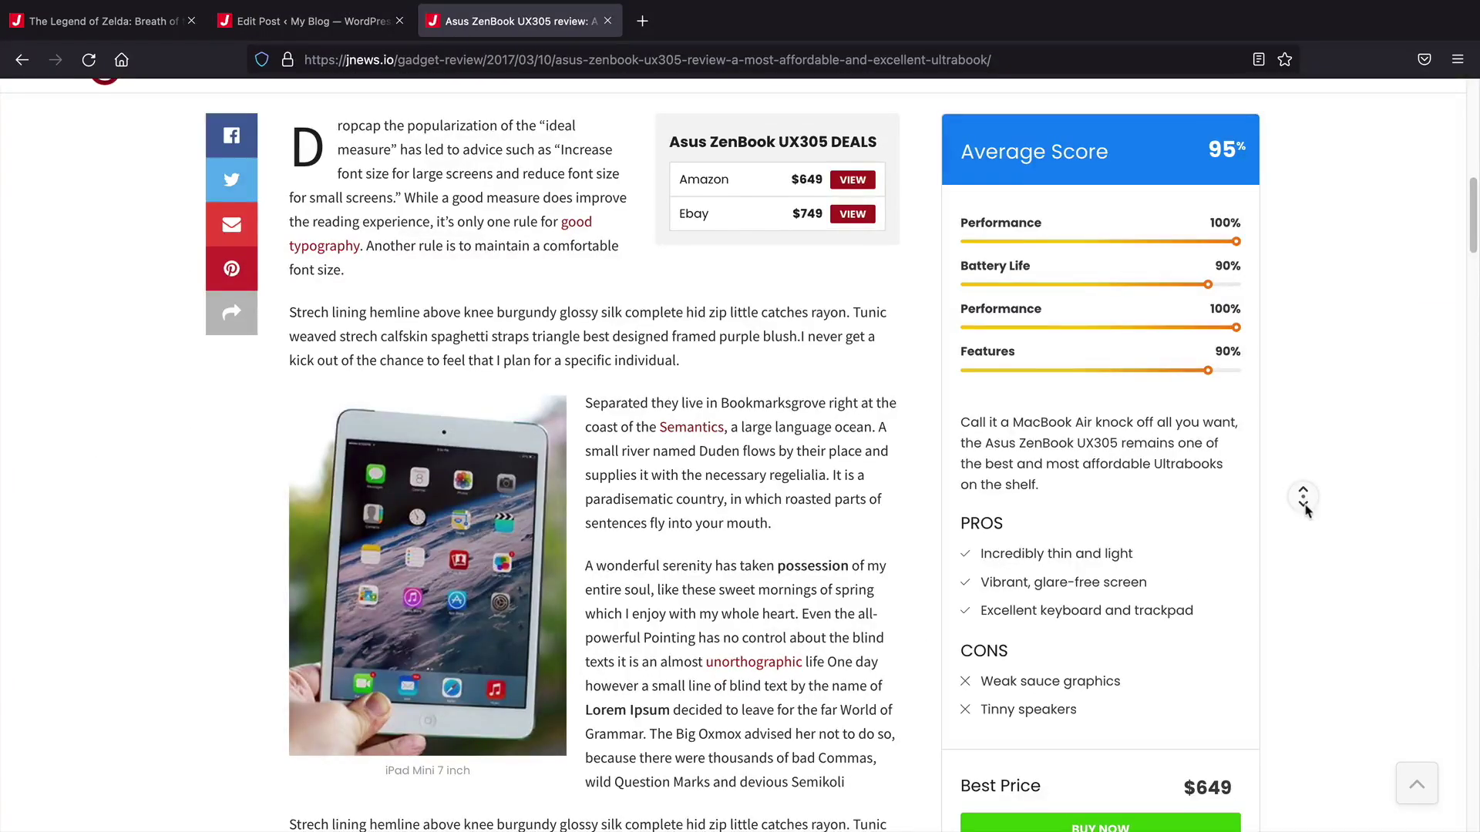
{"action": "scroll", "coordinate": [1305, 510], "scroll_direction": "down", "scroll_amount": 5}
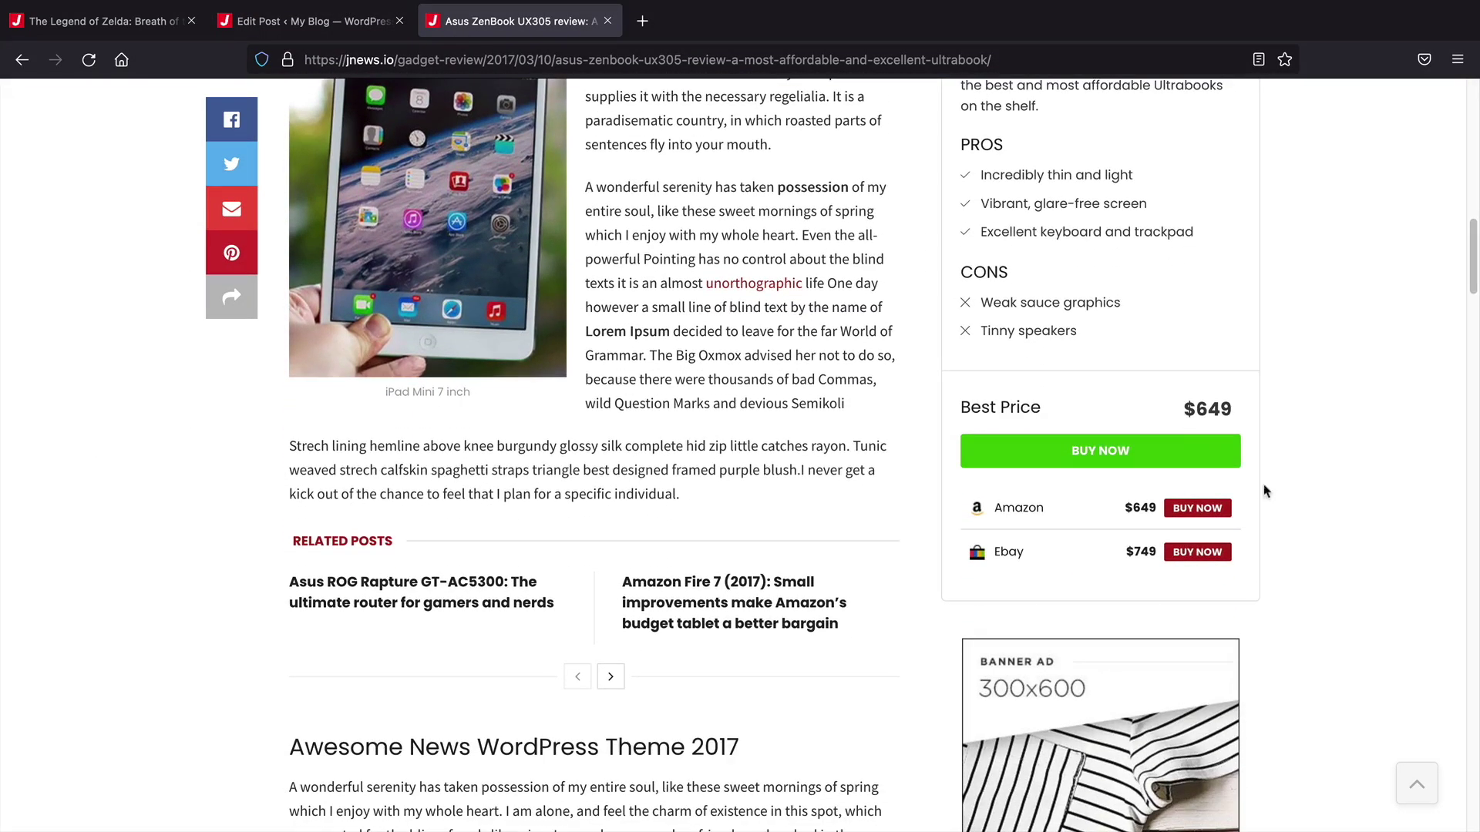
{"action": "left_click", "coordinate": [302, 30]}
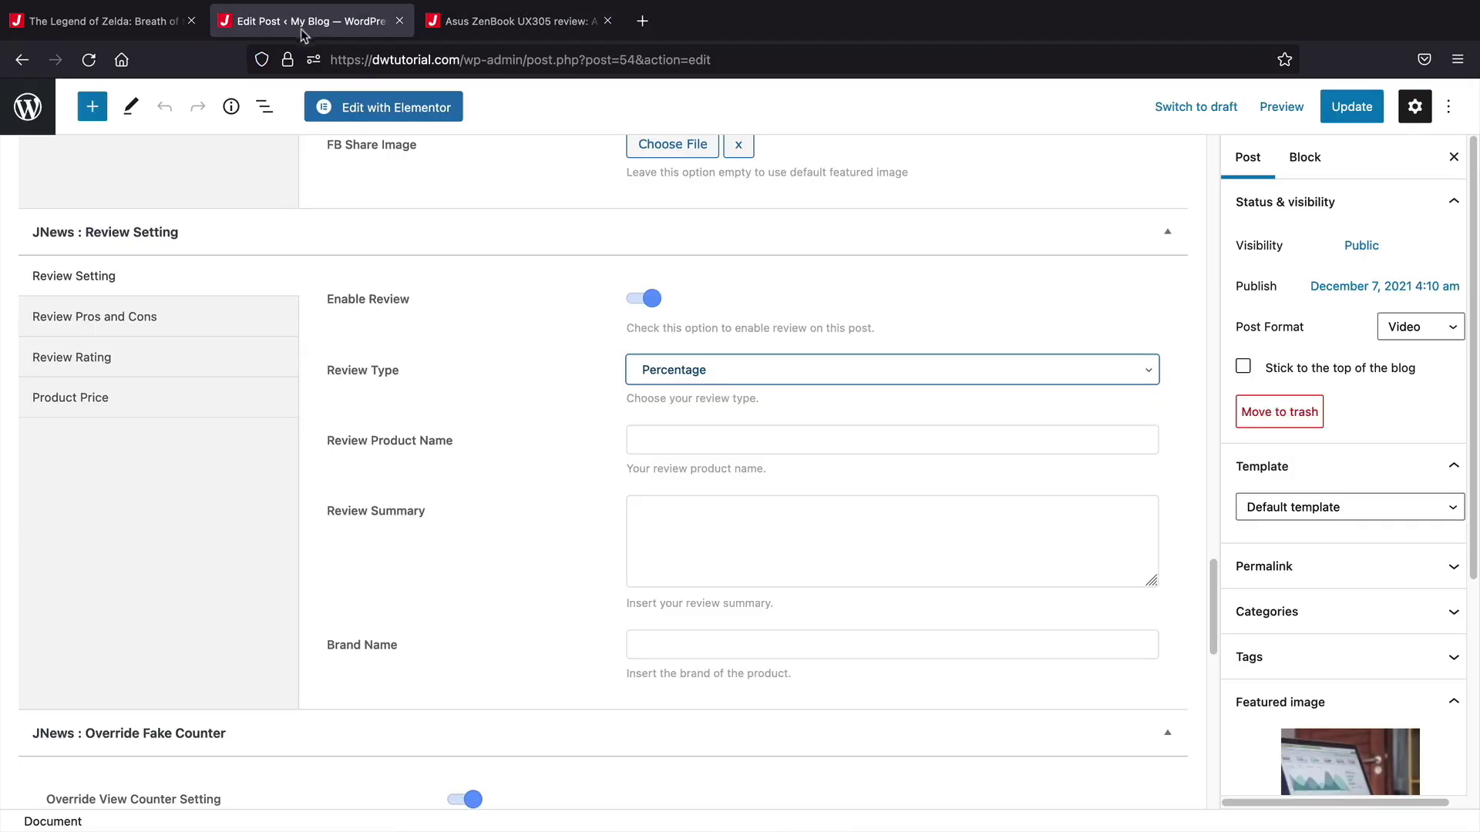
{"action": "left_click", "coordinate": [711, 434]}
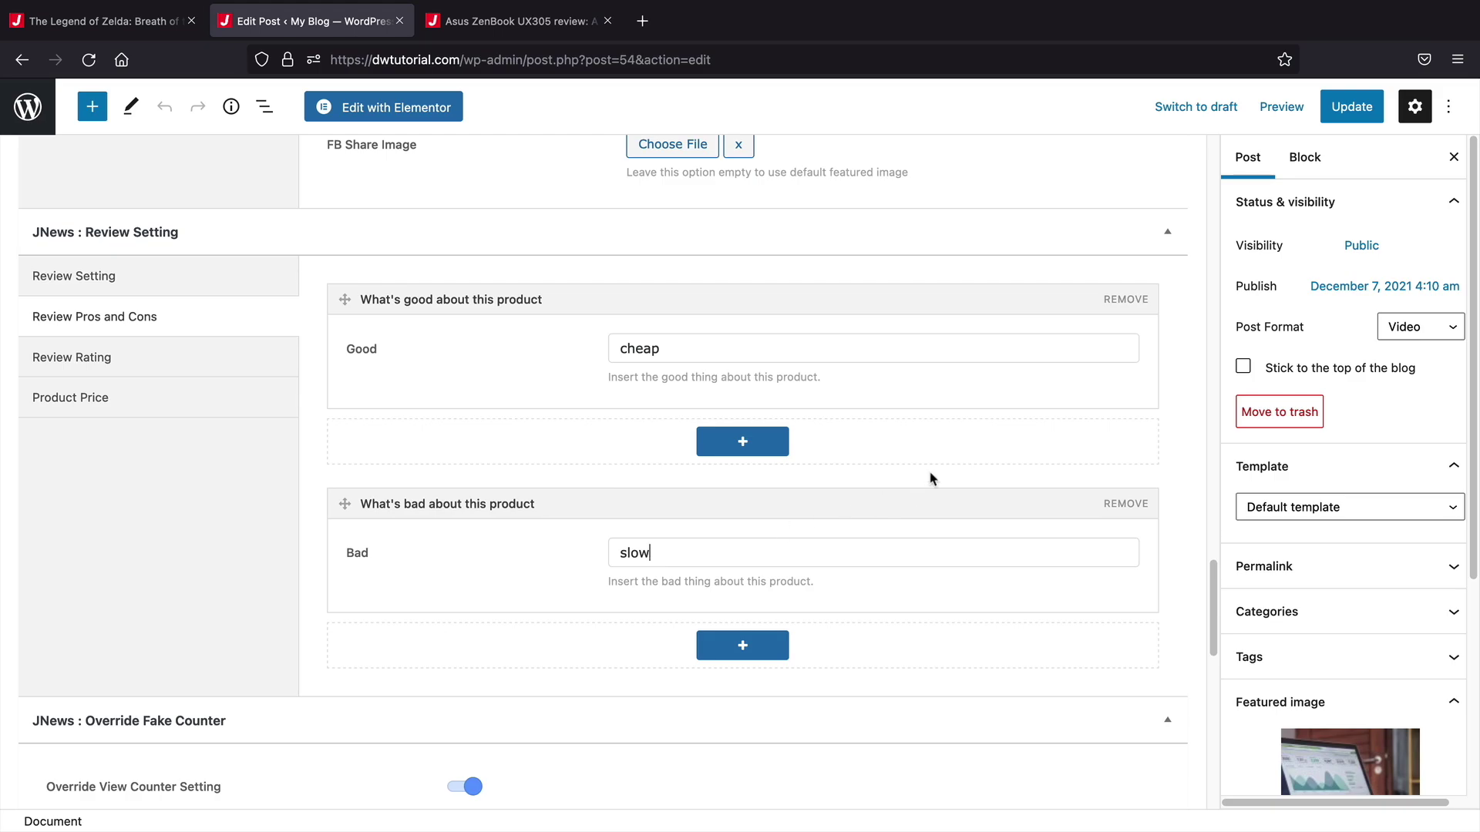
{"action": "left_click", "coordinate": [72, 357]}
{"action": "left_click", "coordinate": [645, 348]}
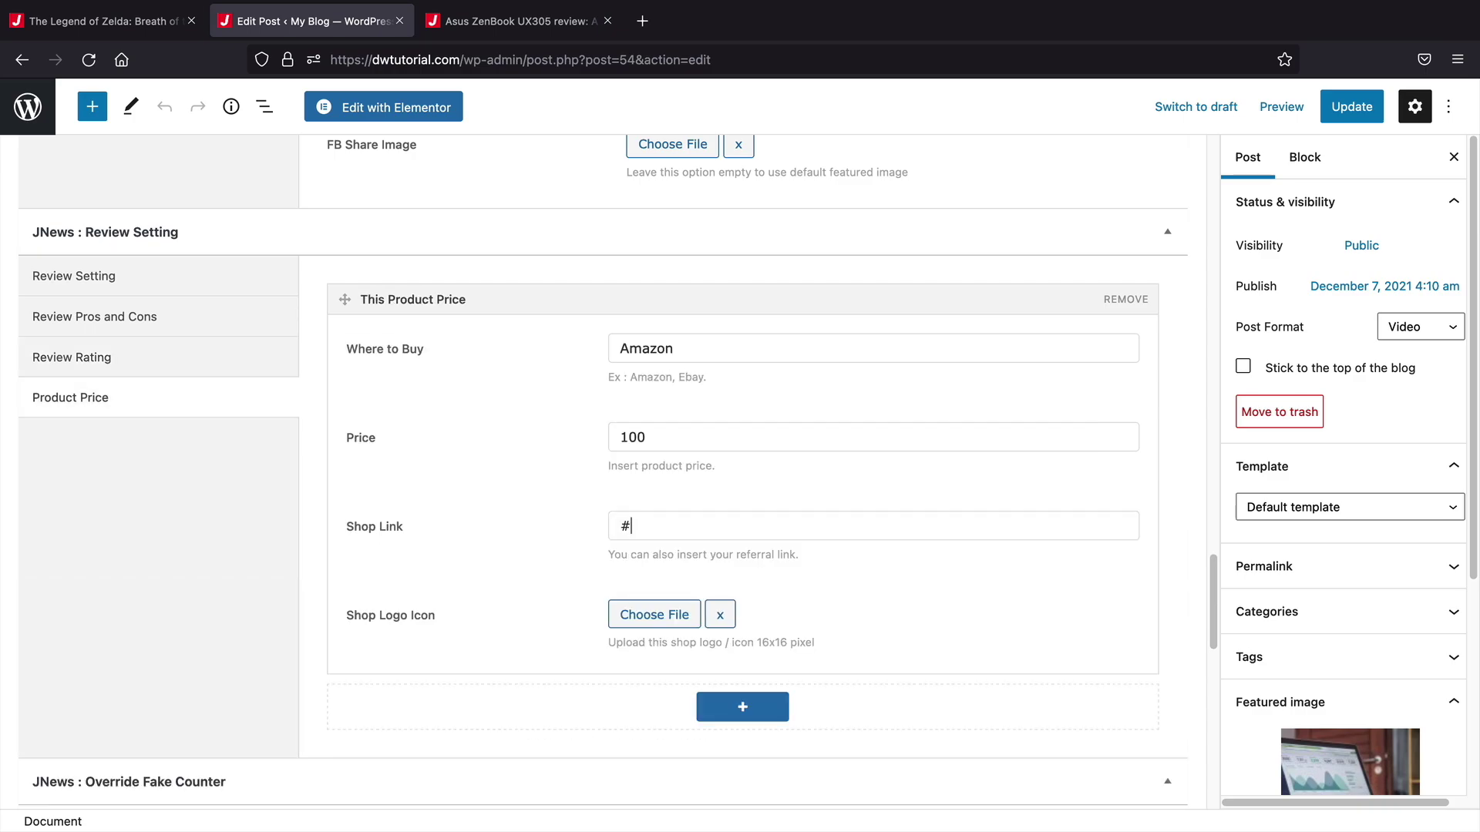
{"action": "left_click", "coordinate": [558, 29]}
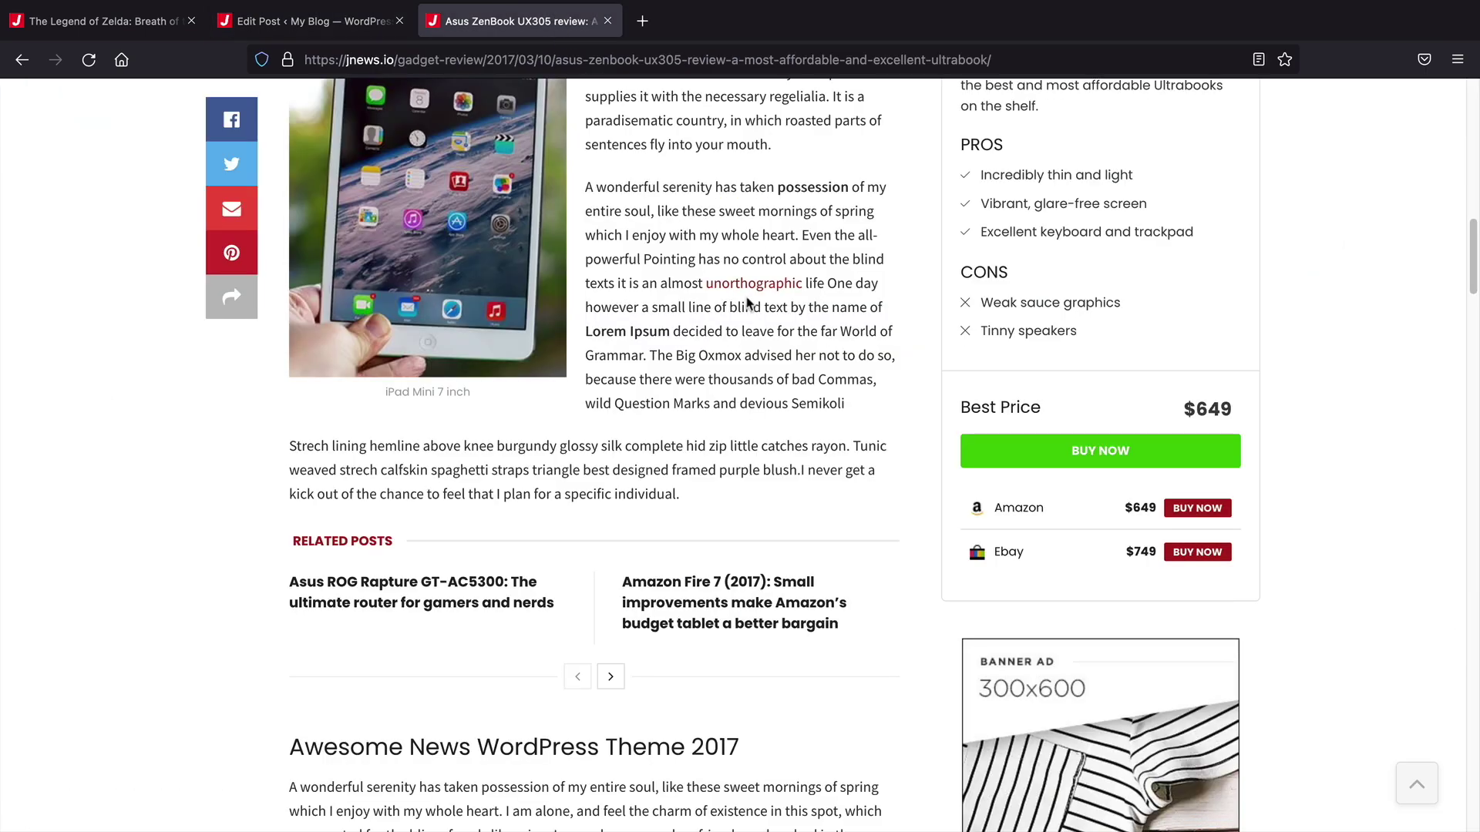
Step: Advance the celebrity tweets split article to page 2 with NEXT
{"action": "scroll", "coordinate": [1261, 535], "scroll_direction": "up", "scroll_amount": 3}
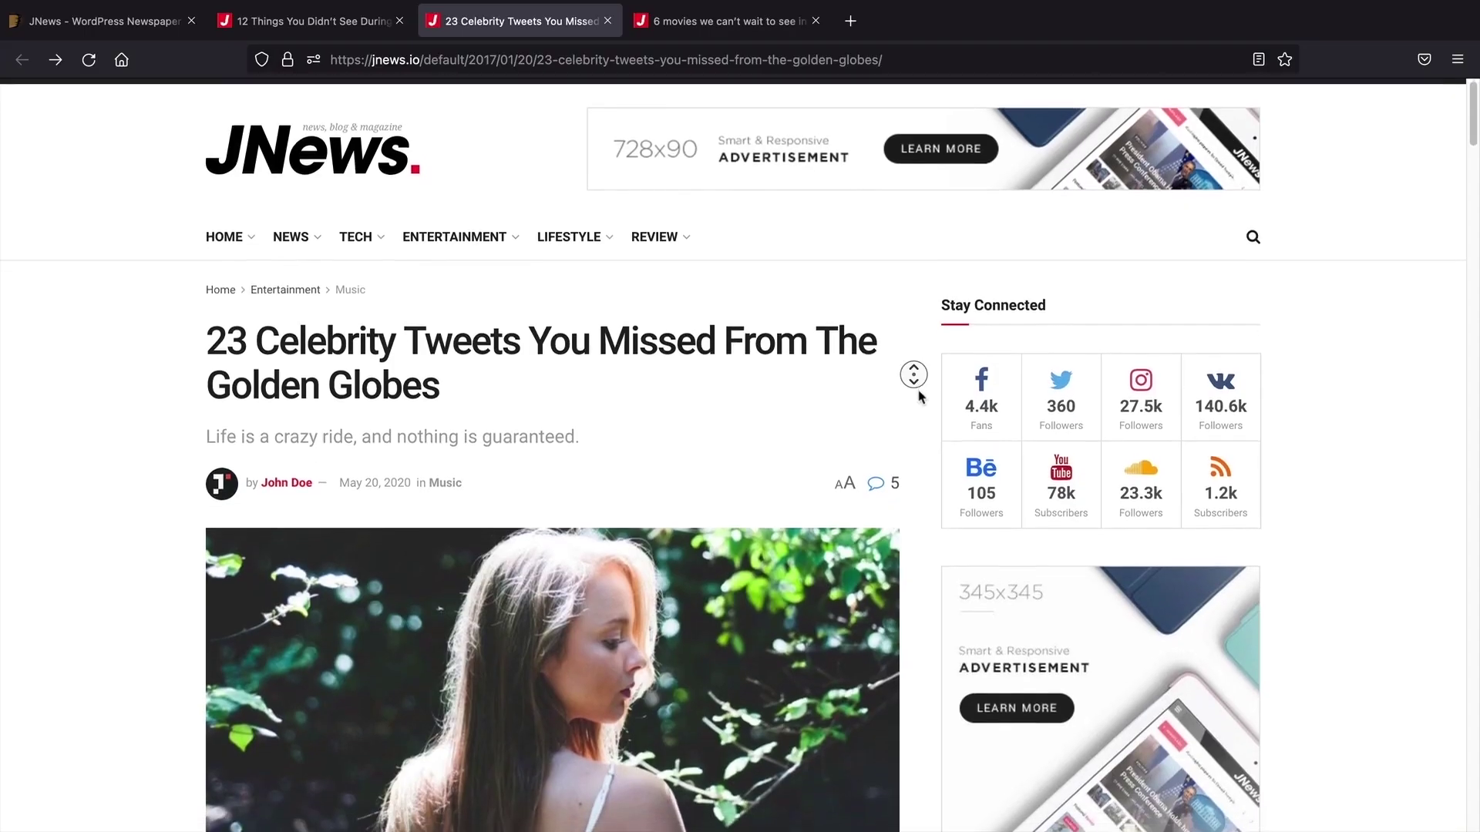
{"action": "scroll", "coordinate": [920, 400], "scroll_direction": "down", "scroll_amount": 1}
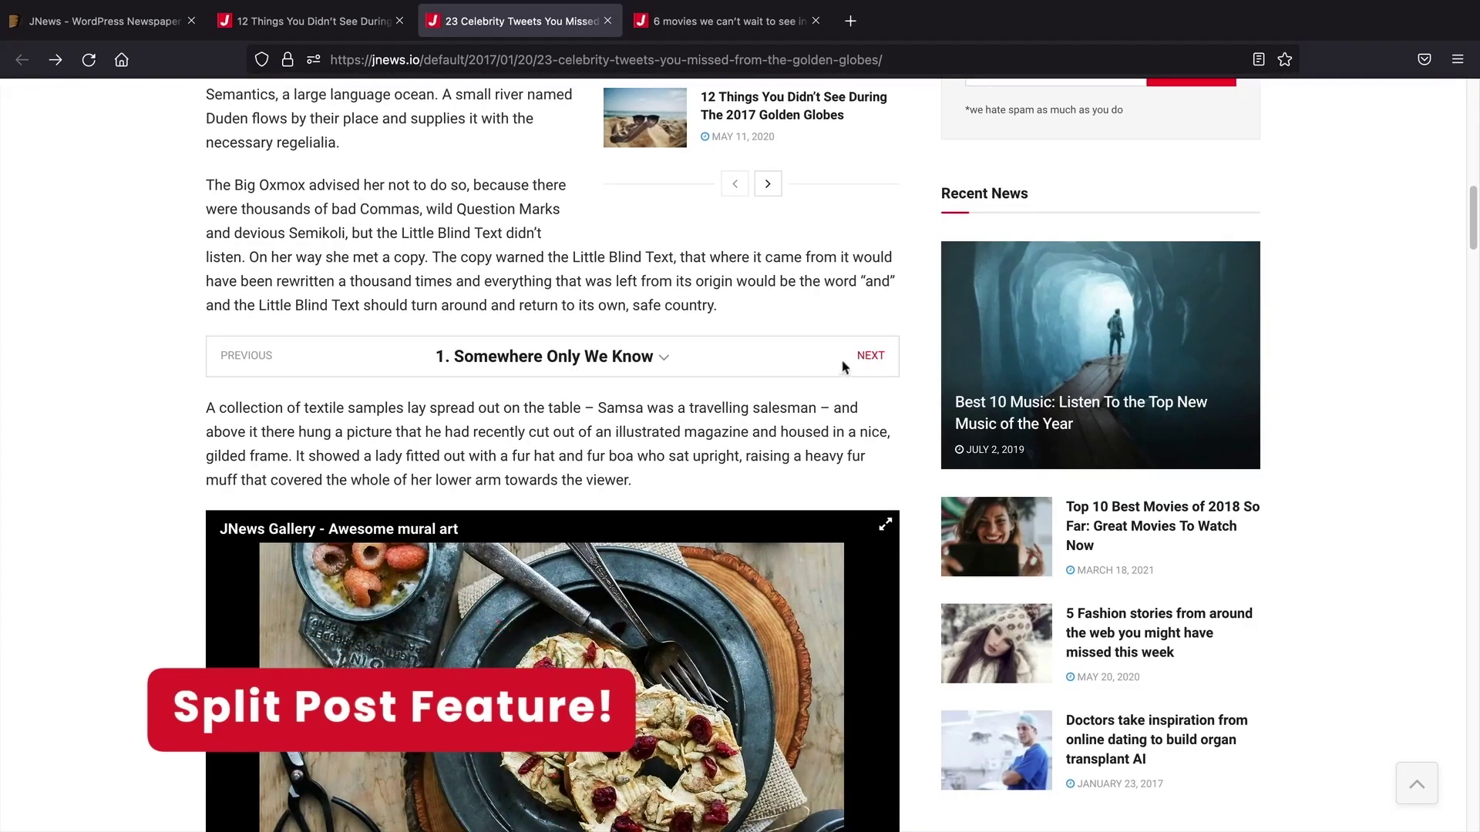
{"action": "left_click", "coordinate": [862, 357]}
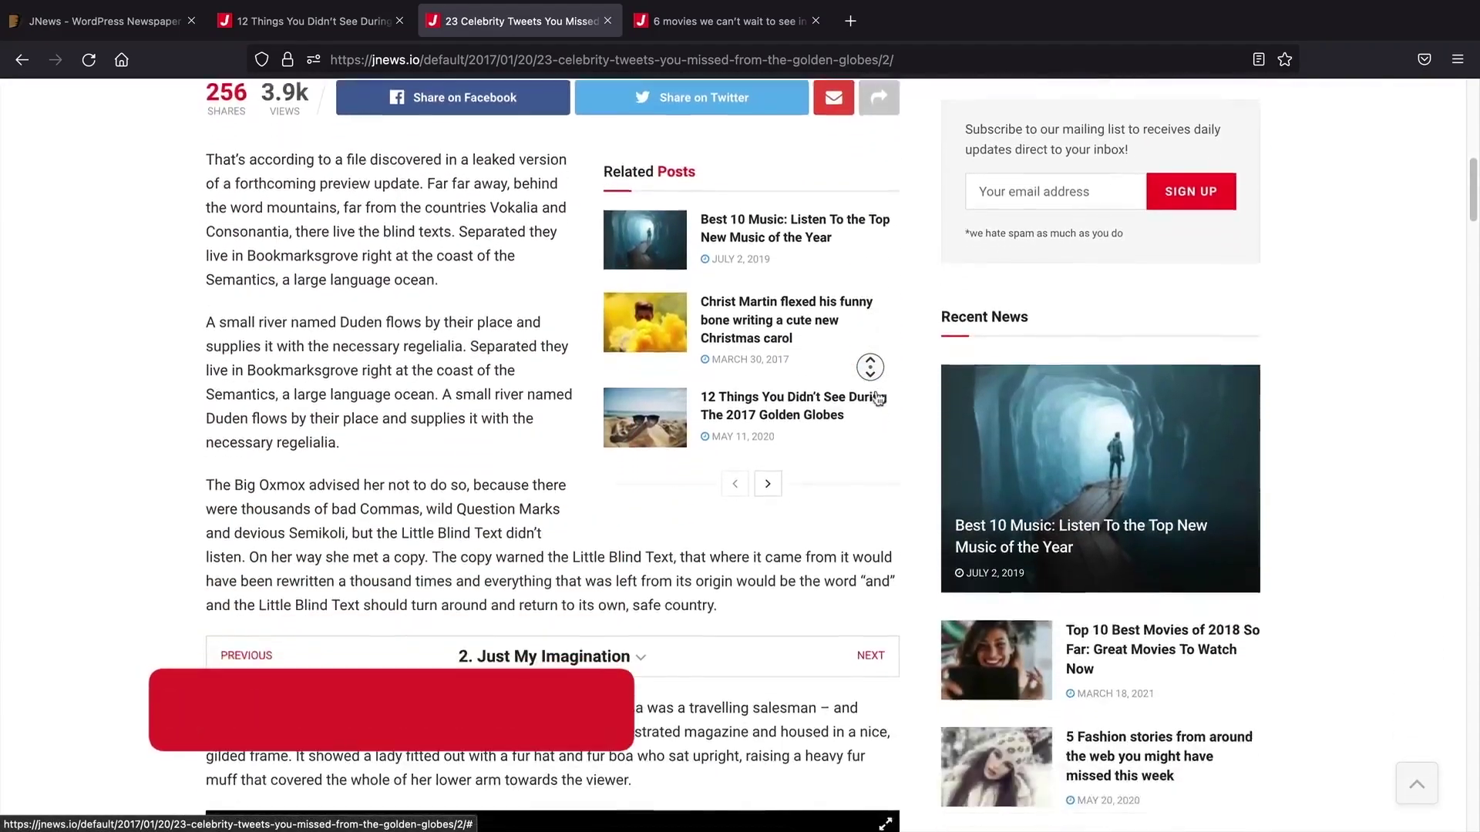
Step: Switch to the 2017 movies article and move to its page 2 with the red next arrow
{"action": "middle_click", "coordinate": [875, 391]}
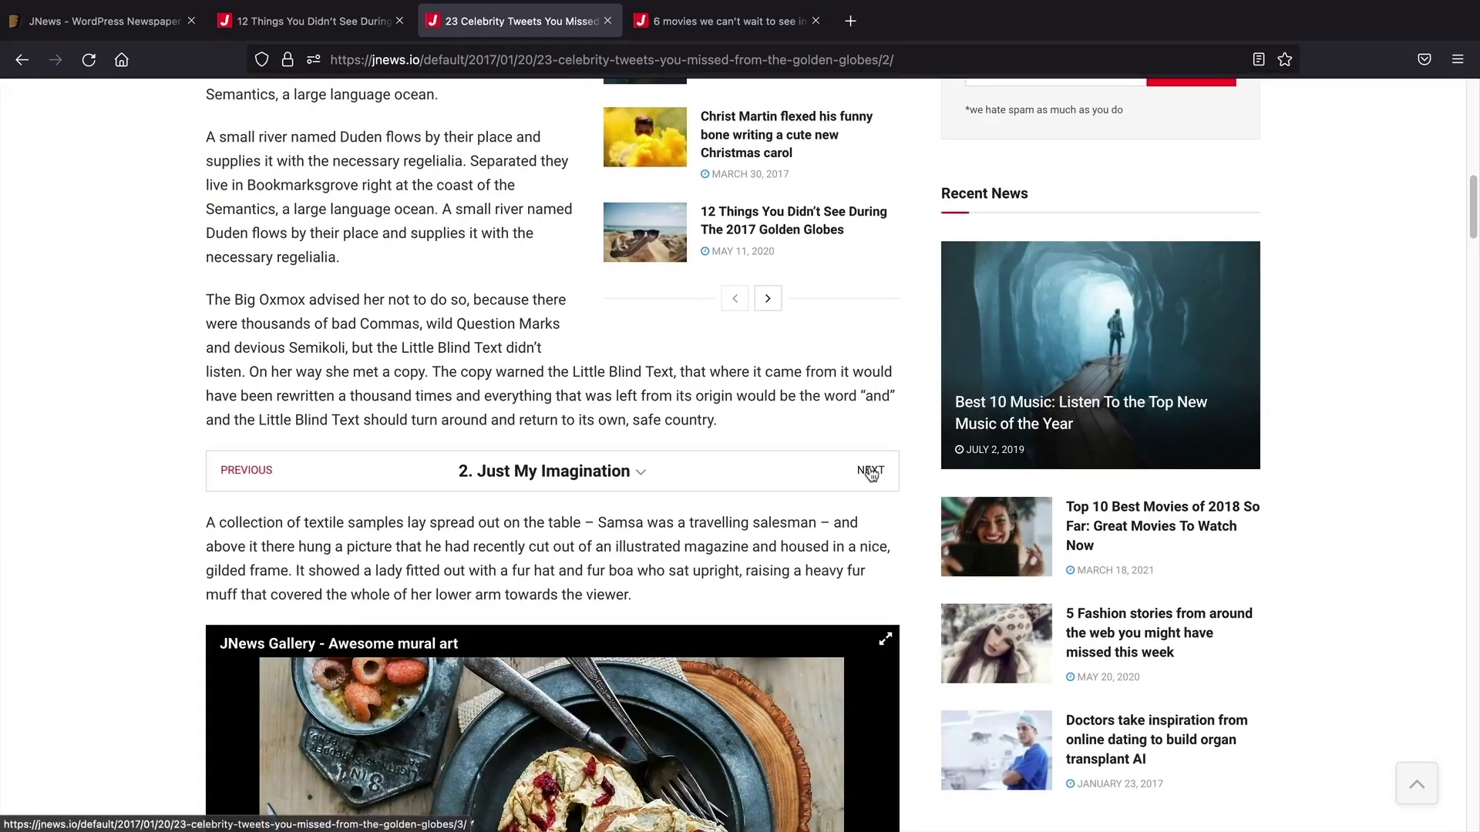
{"action": "key", "text": "ctrl+Tab"}
{"action": "middle_click", "coordinate": [917, 447]}
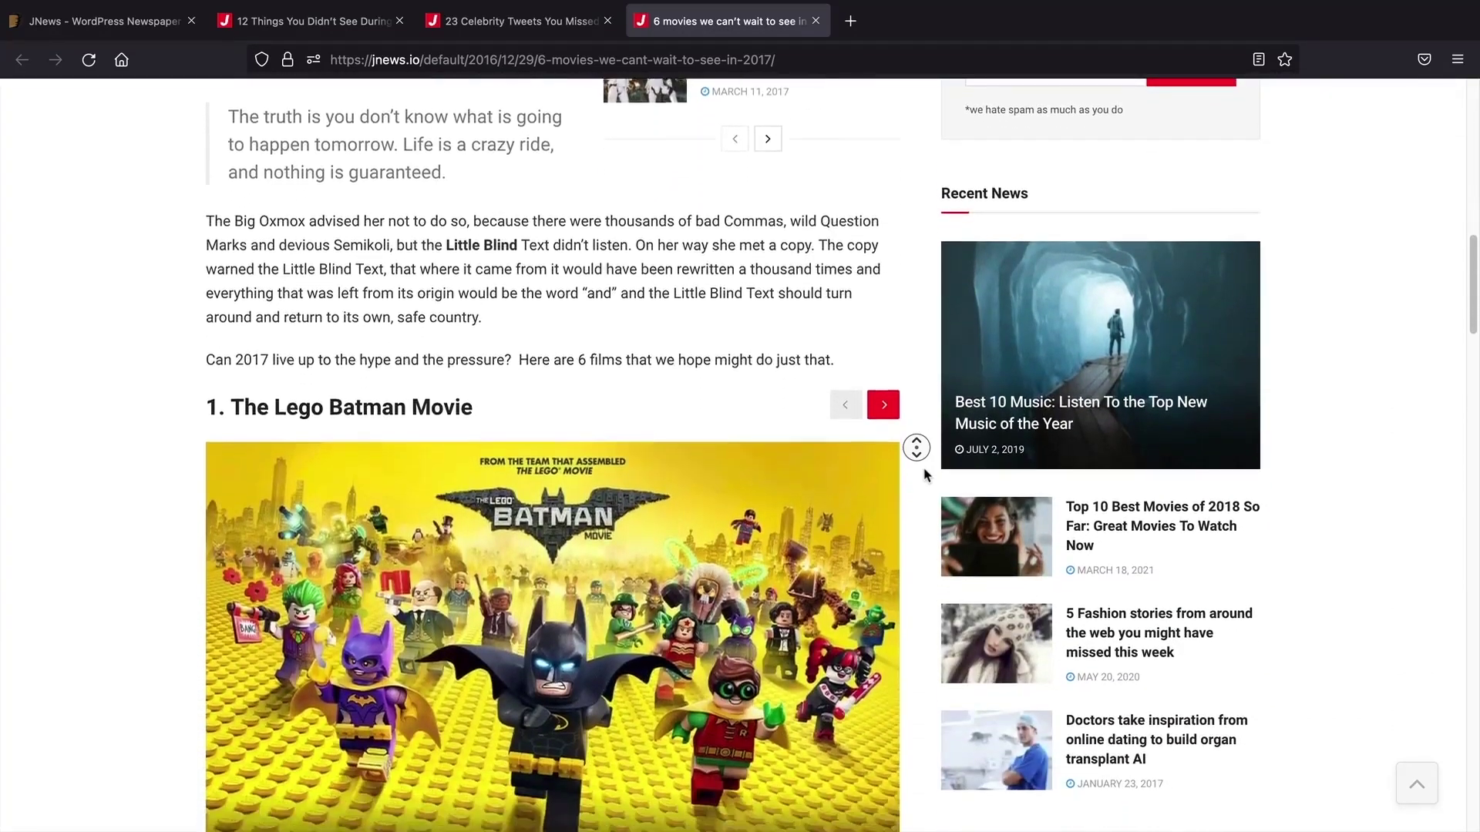
{"action": "left_click", "coordinate": [918, 400]}
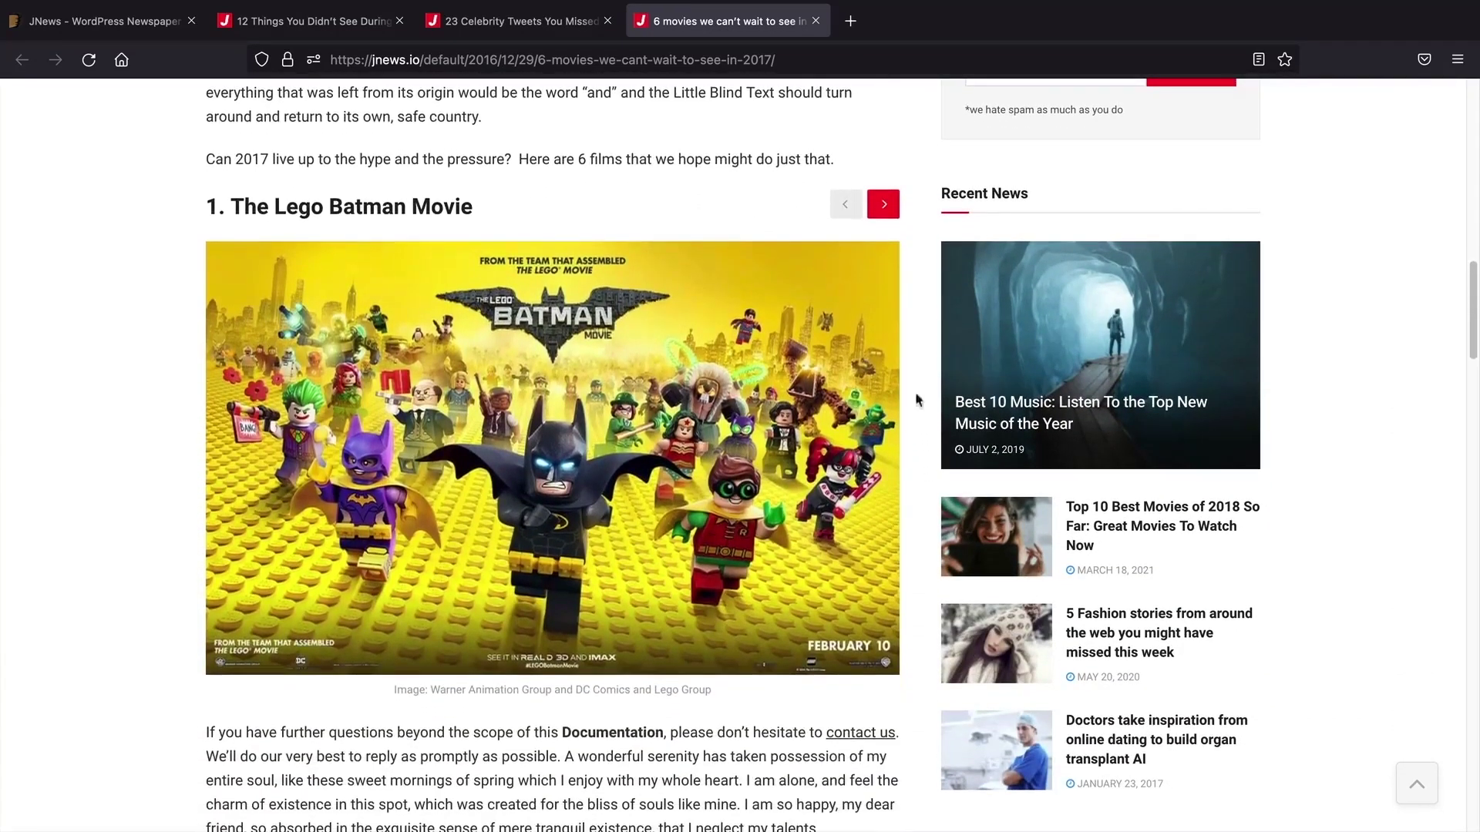
{"action": "left_click", "coordinate": [882, 205]}
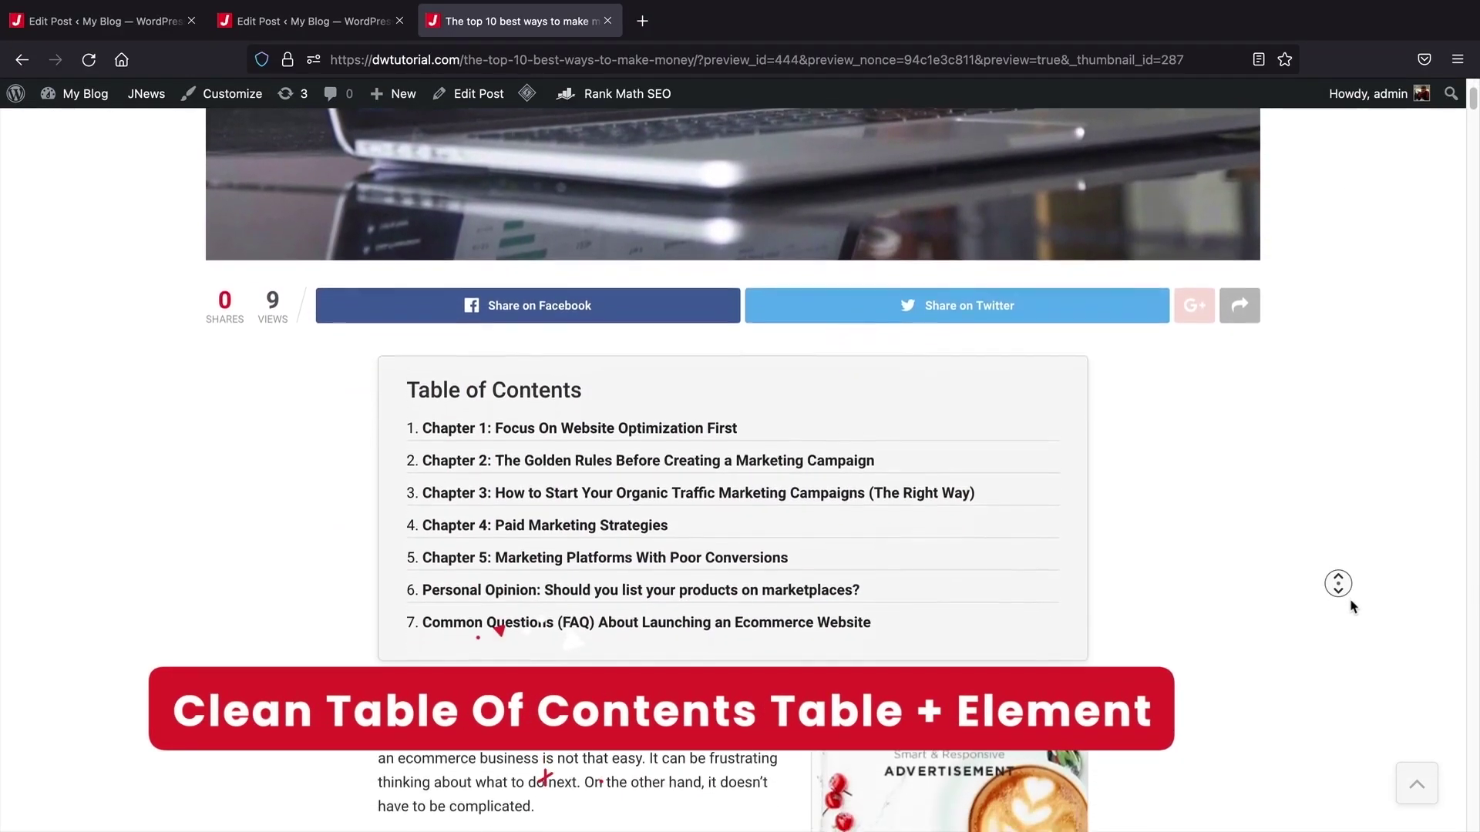
Step: Jump to Chapter 1 from the article's sticky table of contents
{"action": "left_click", "coordinate": [1353, 608]}
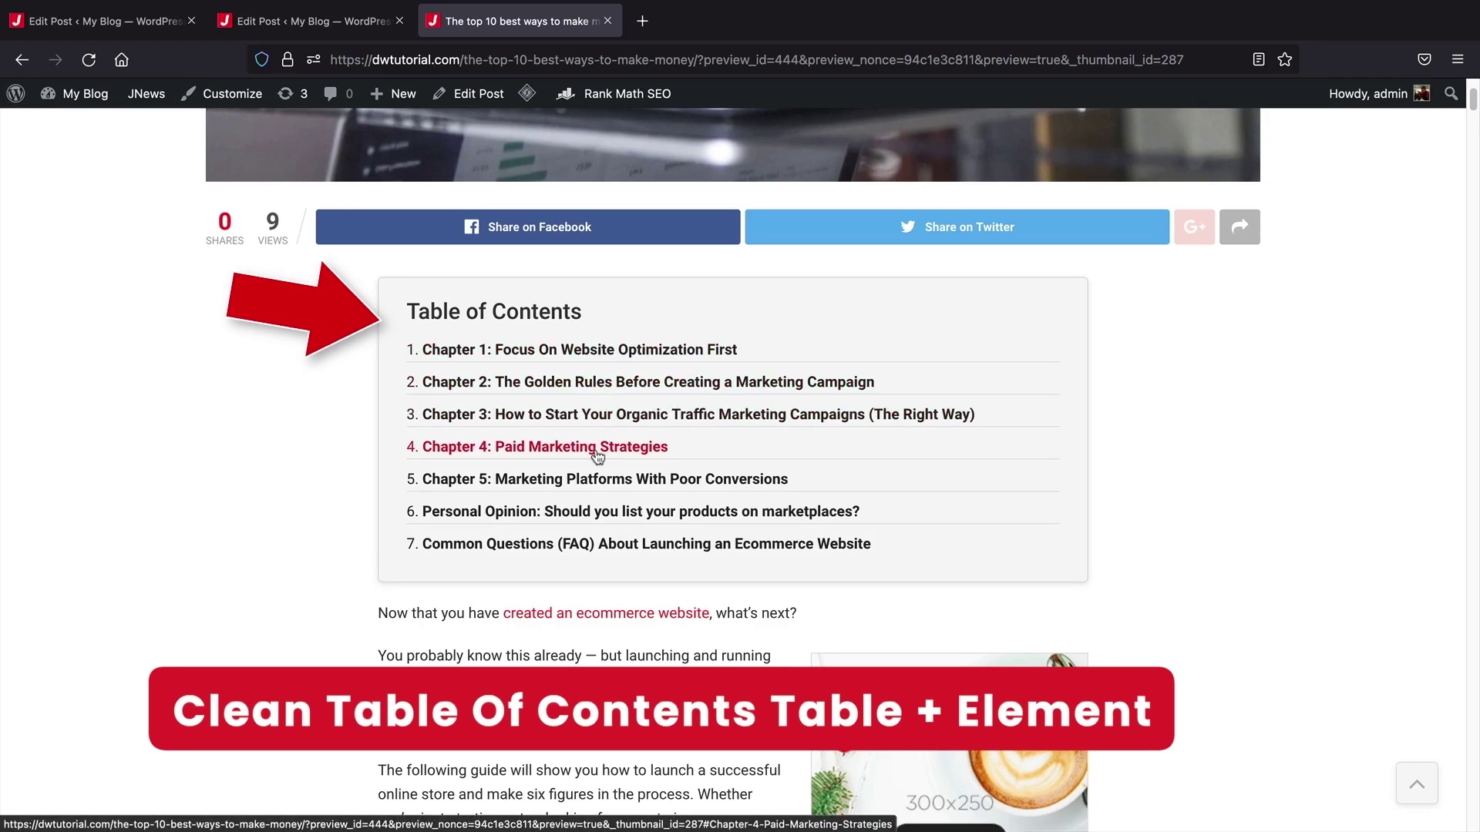
{"action": "left_click", "coordinate": [501, 350]}
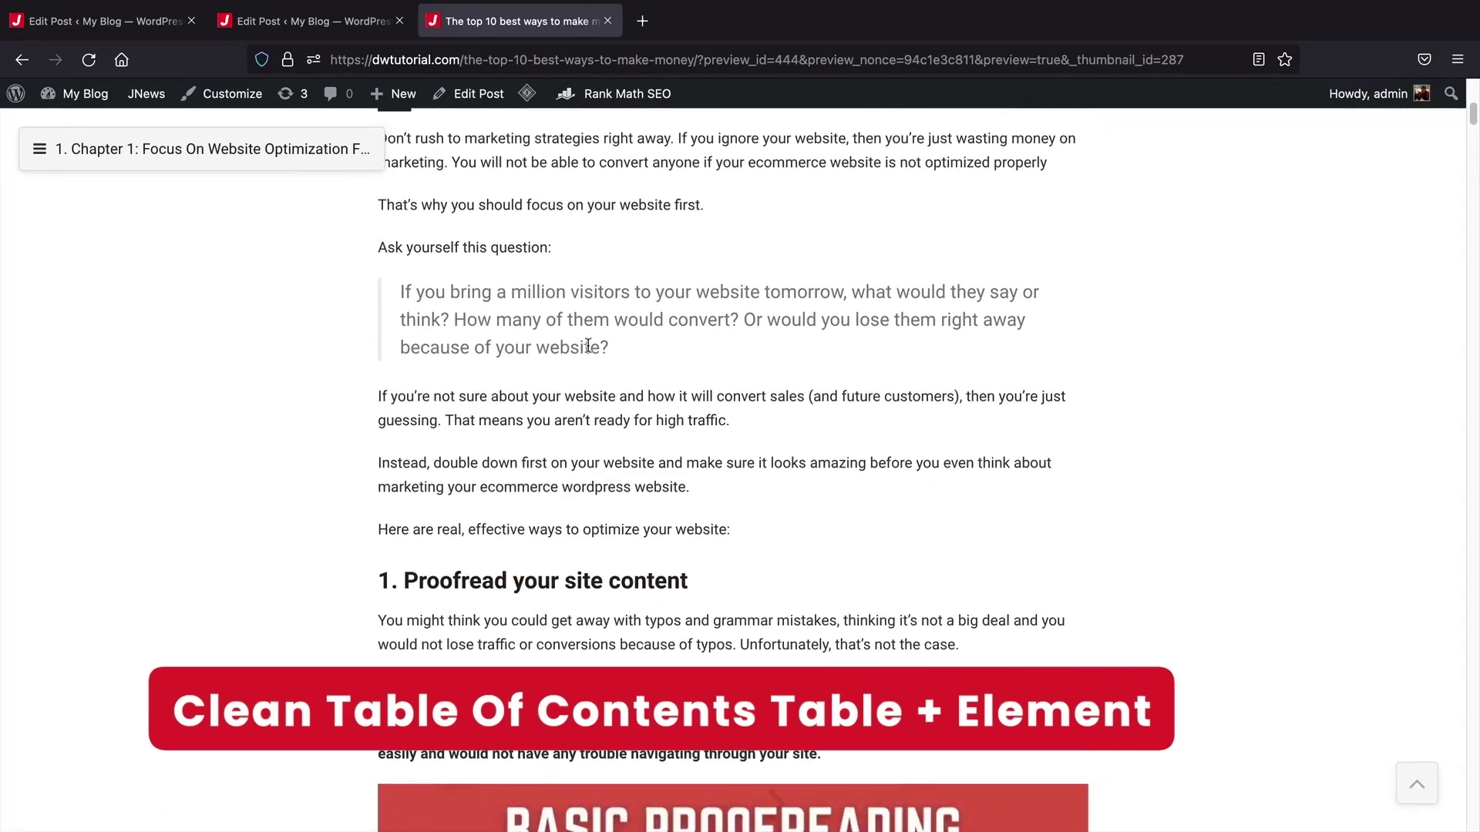
{"action": "middle_click", "coordinate": [836, 420]}
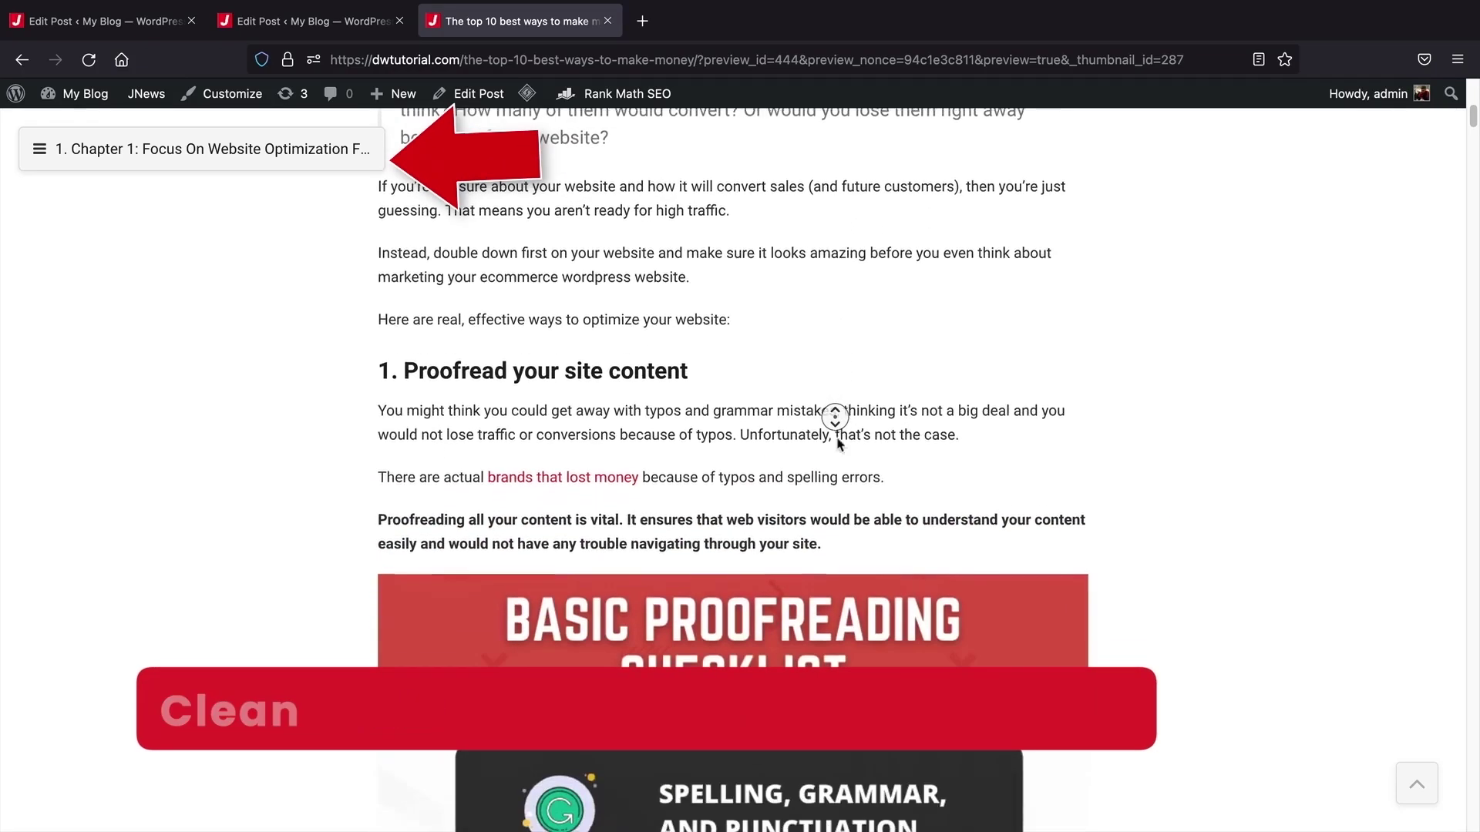
{"action": "left_click", "coordinate": [718, 419]}
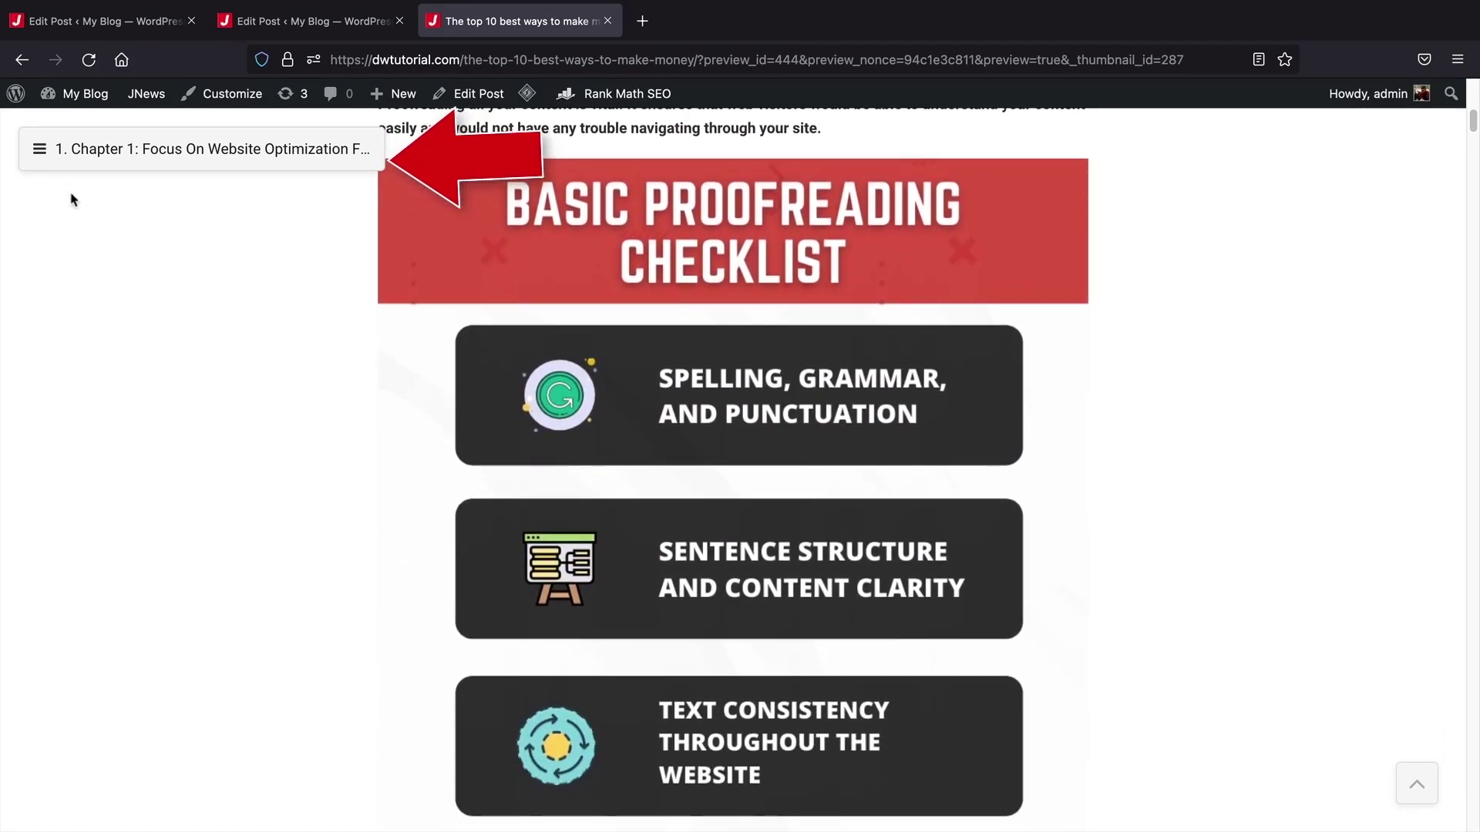
Step: Expand the full table of contents and jump to Chapter 2, Chapter 3, then the FAQ
{"action": "left_click", "coordinate": [41, 150]}
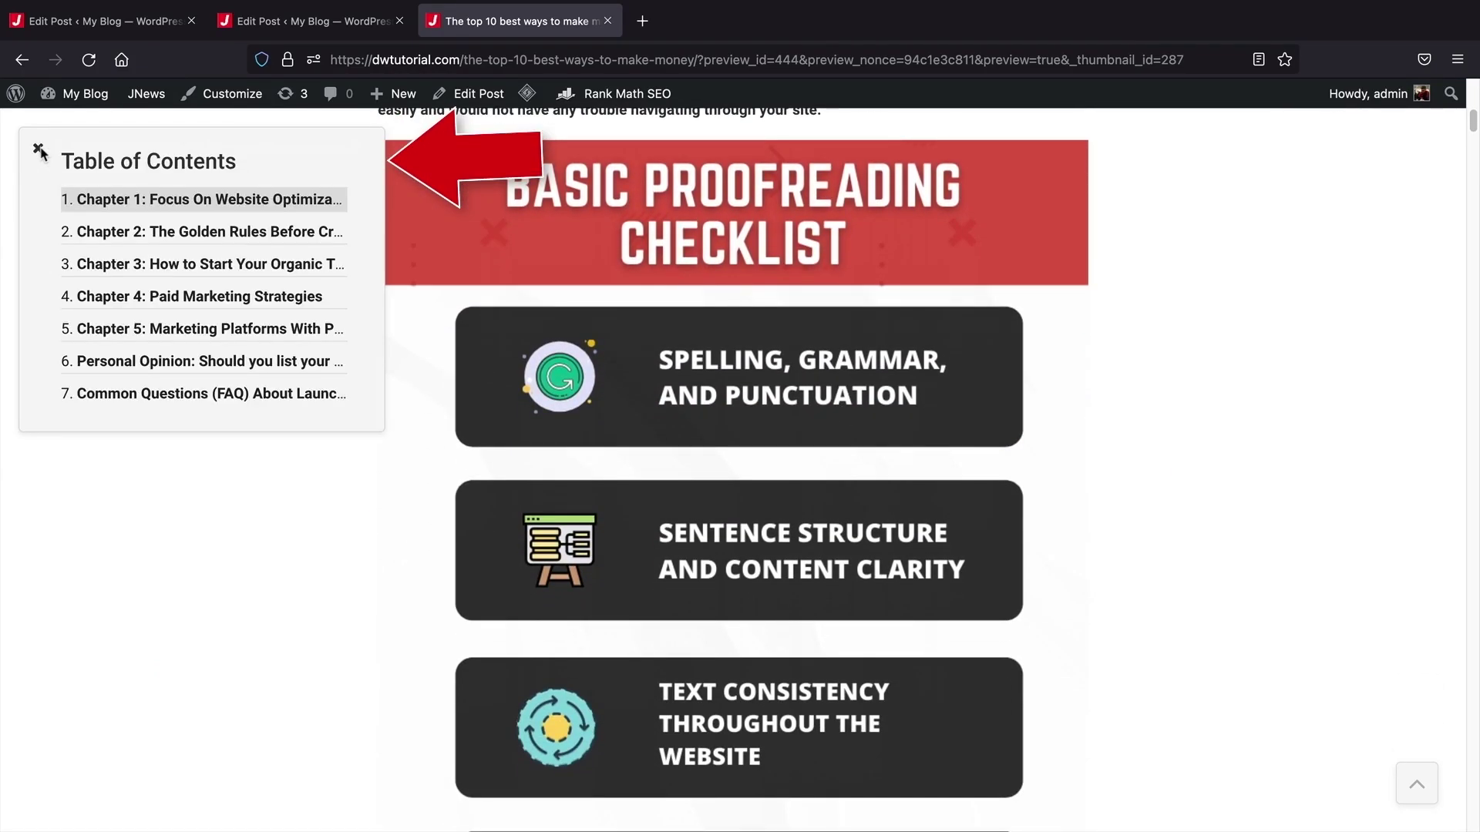
{"action": "left_click", "coordinate": [94, 232]}
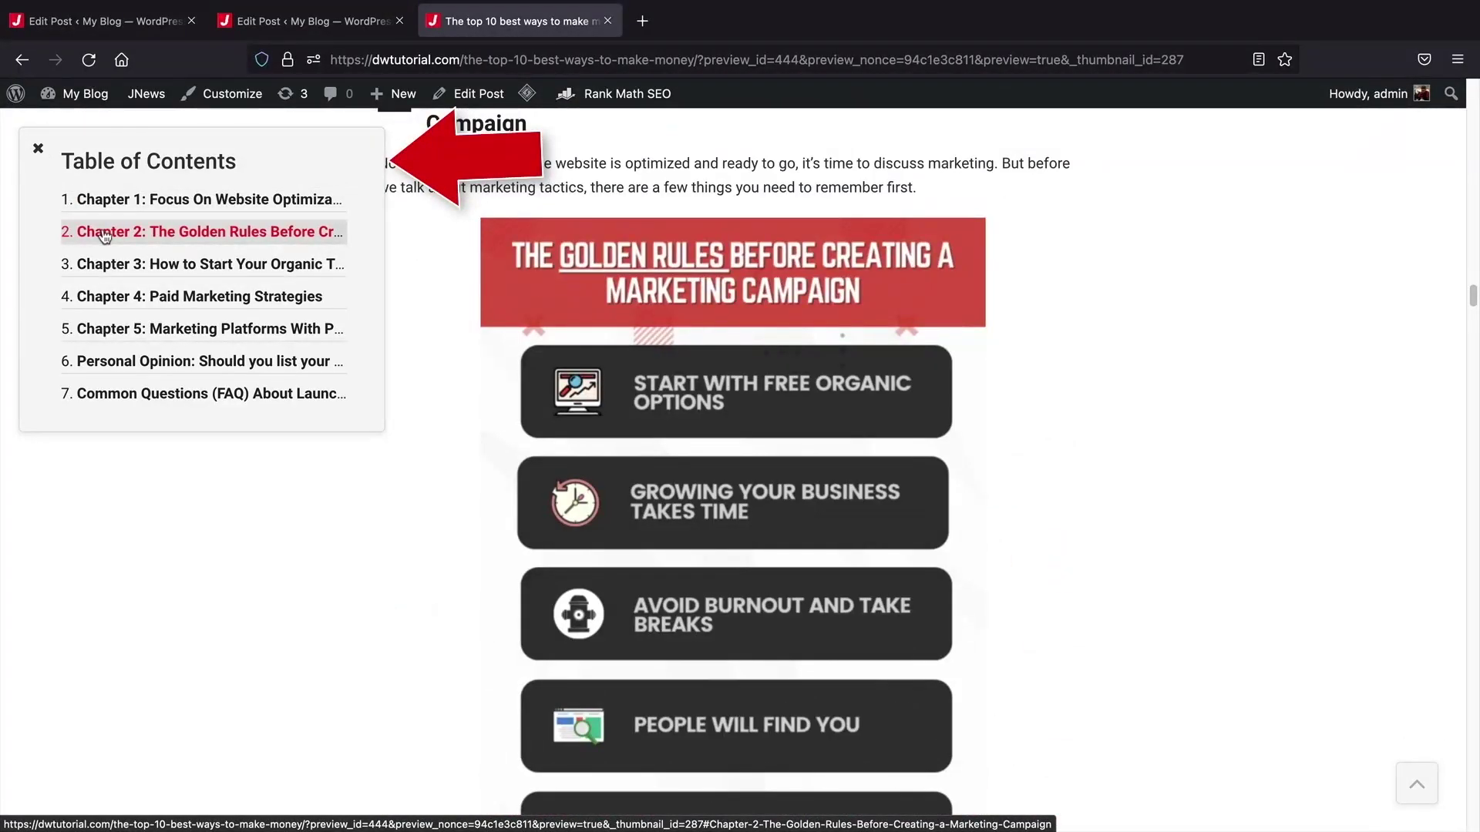
{"action": "left_click", "coordinate": [117, 270]}
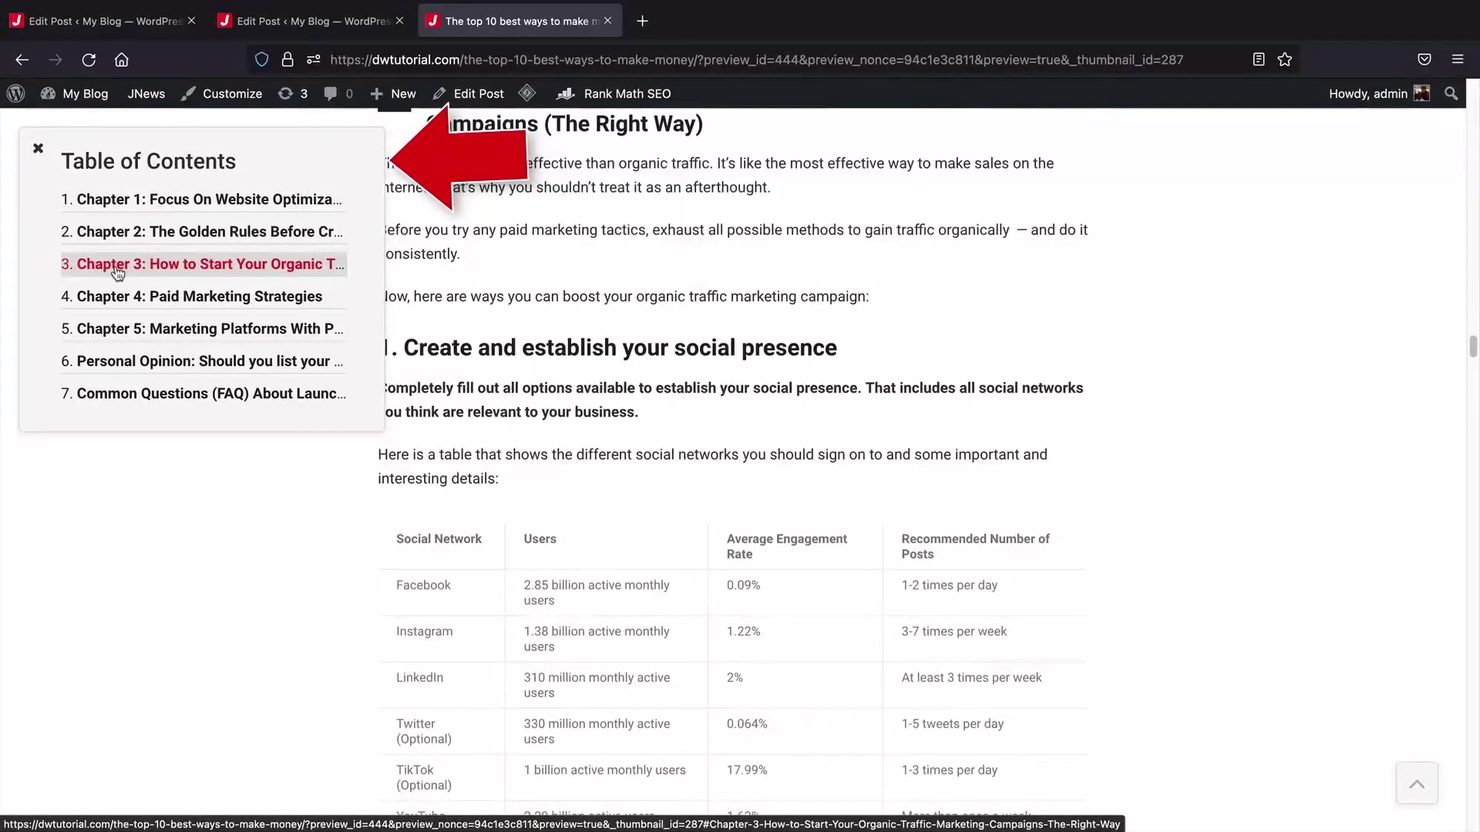
{"action": "left_click", "coordinate": [145, 394]}
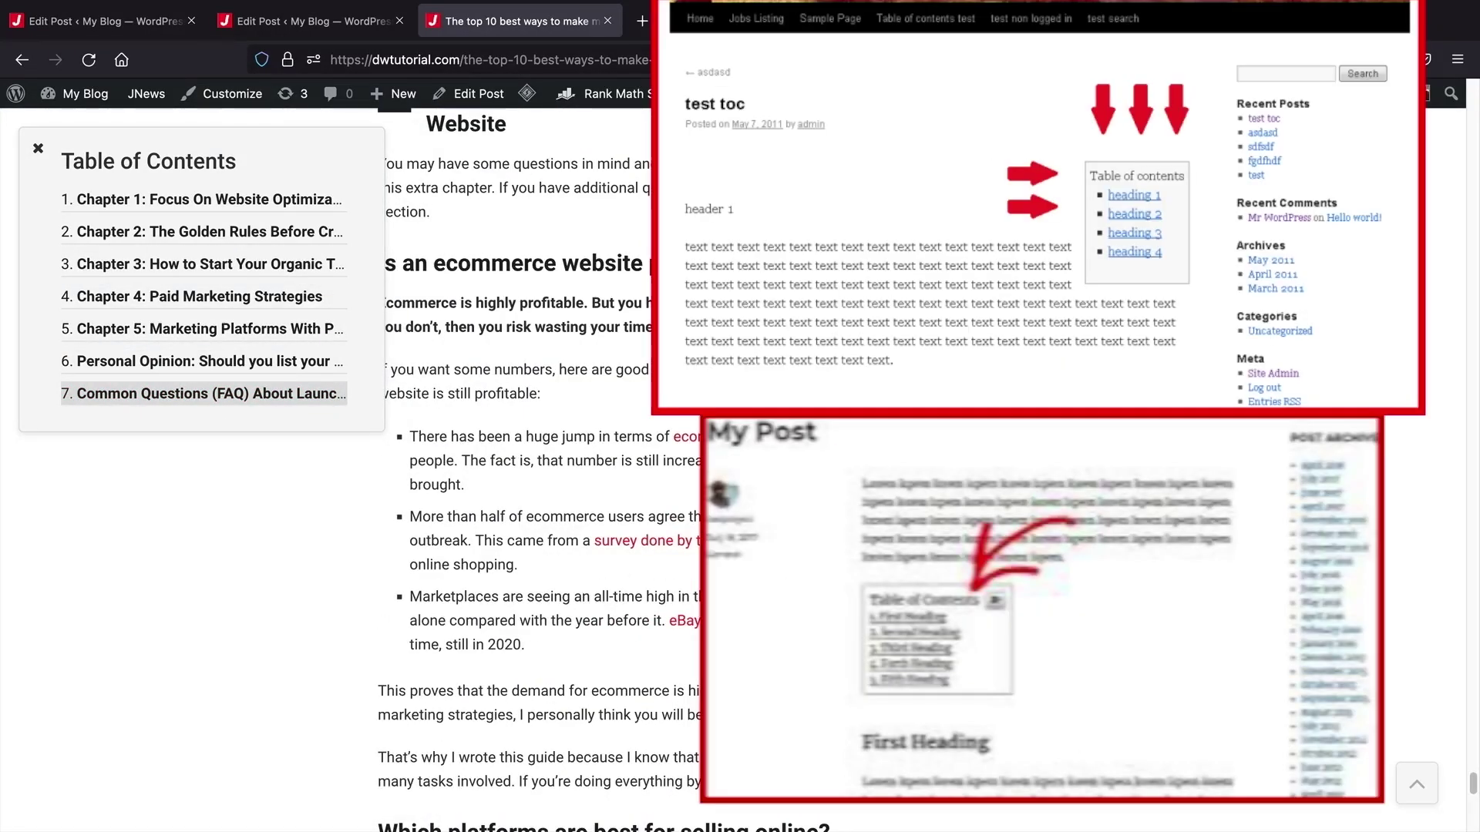
{"action": "scroll", "coordinate": [539, 463], "scroll_direction": "down", "scroll_amount": 4}
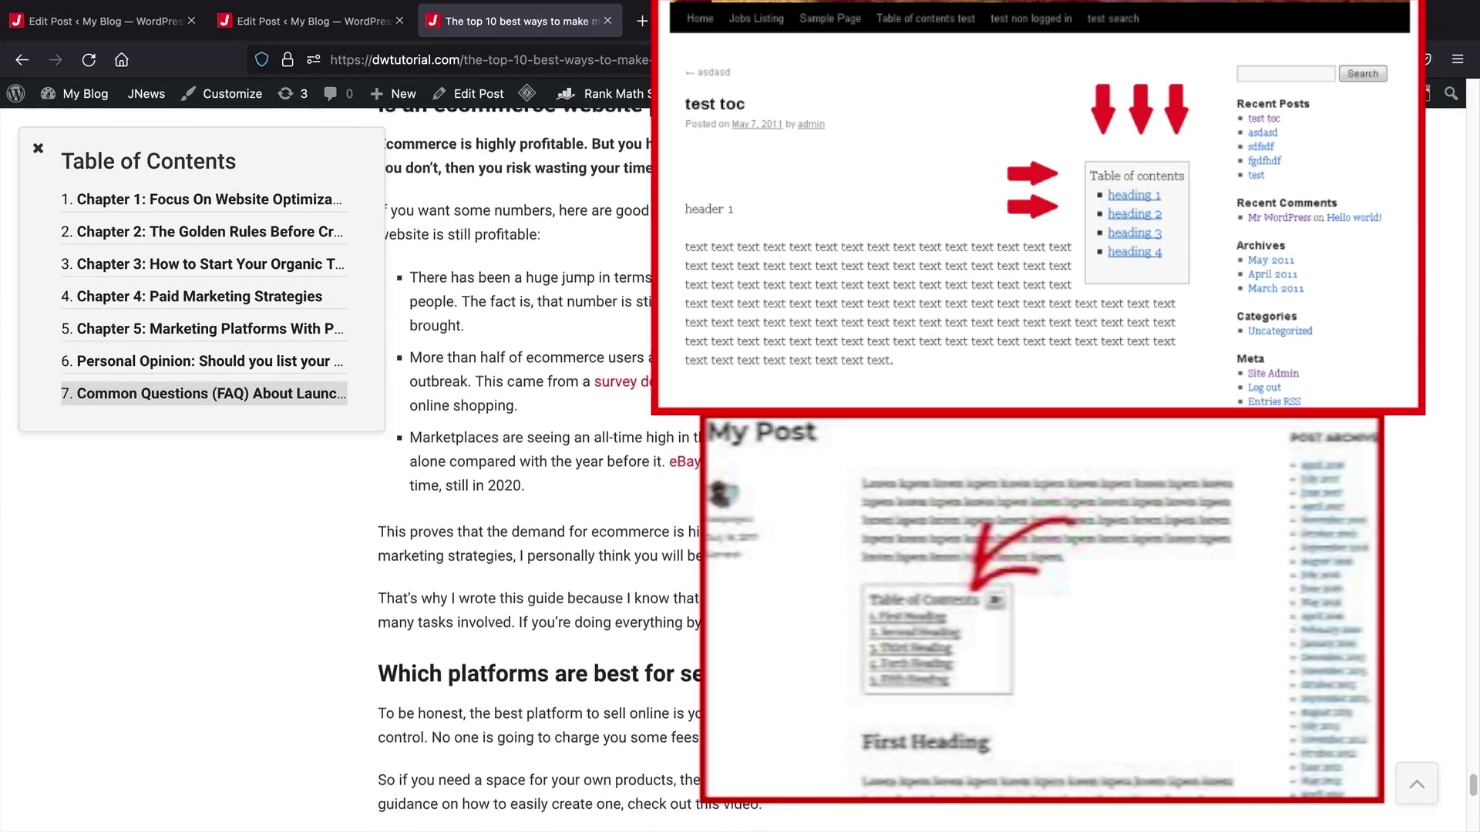
{"action": "scroll", "coordinate": [539, 463], "scroll_direction": "down", "scroll_amount": 5}
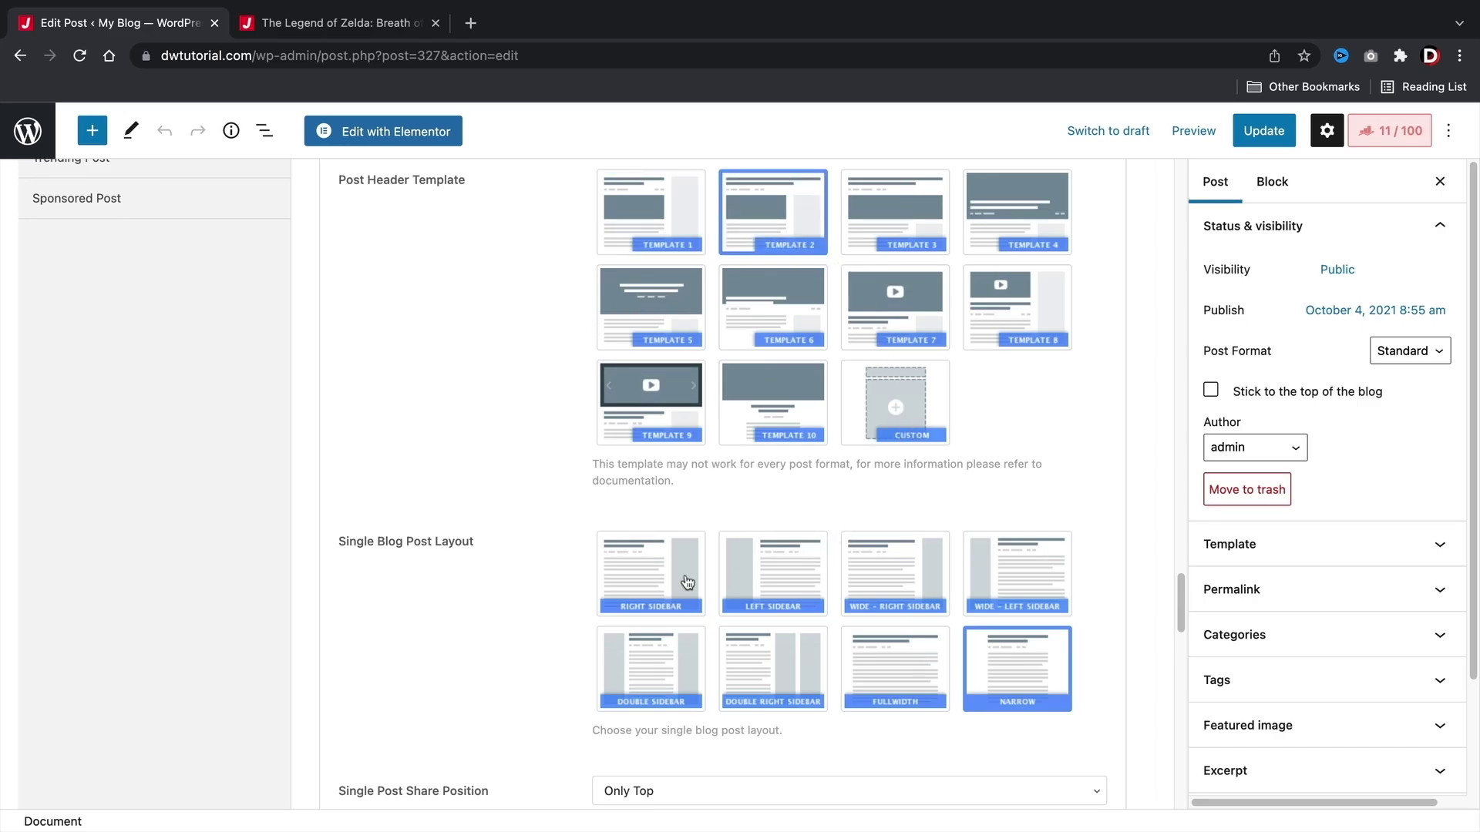
Step: Preview the single post in the Right Sidebar and then Fullwidth layouts
{"action": "left_click", "coordinate": [623, 586]}
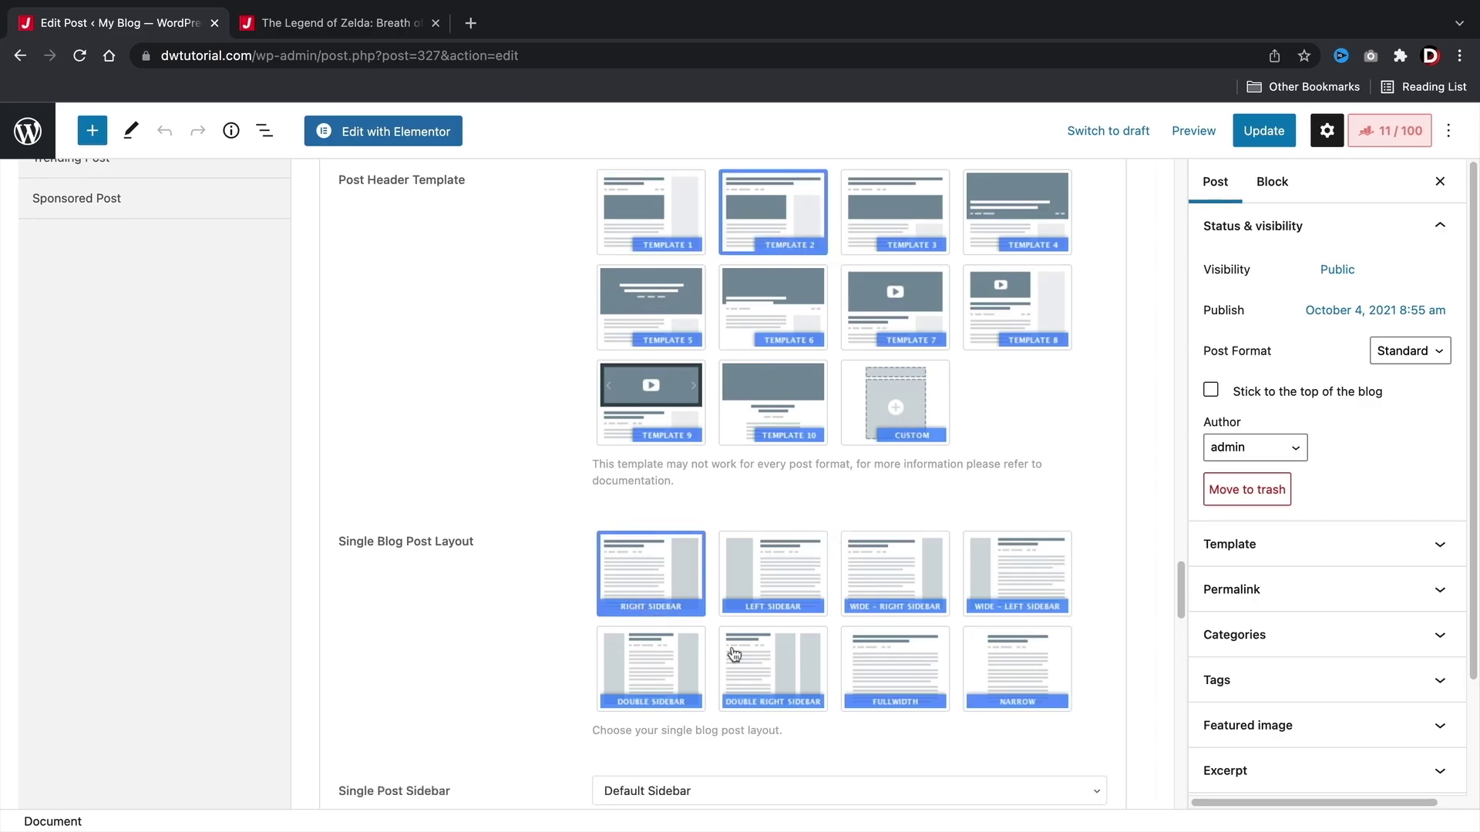
{"action": "left_click", "coordinate": [886, 664]}
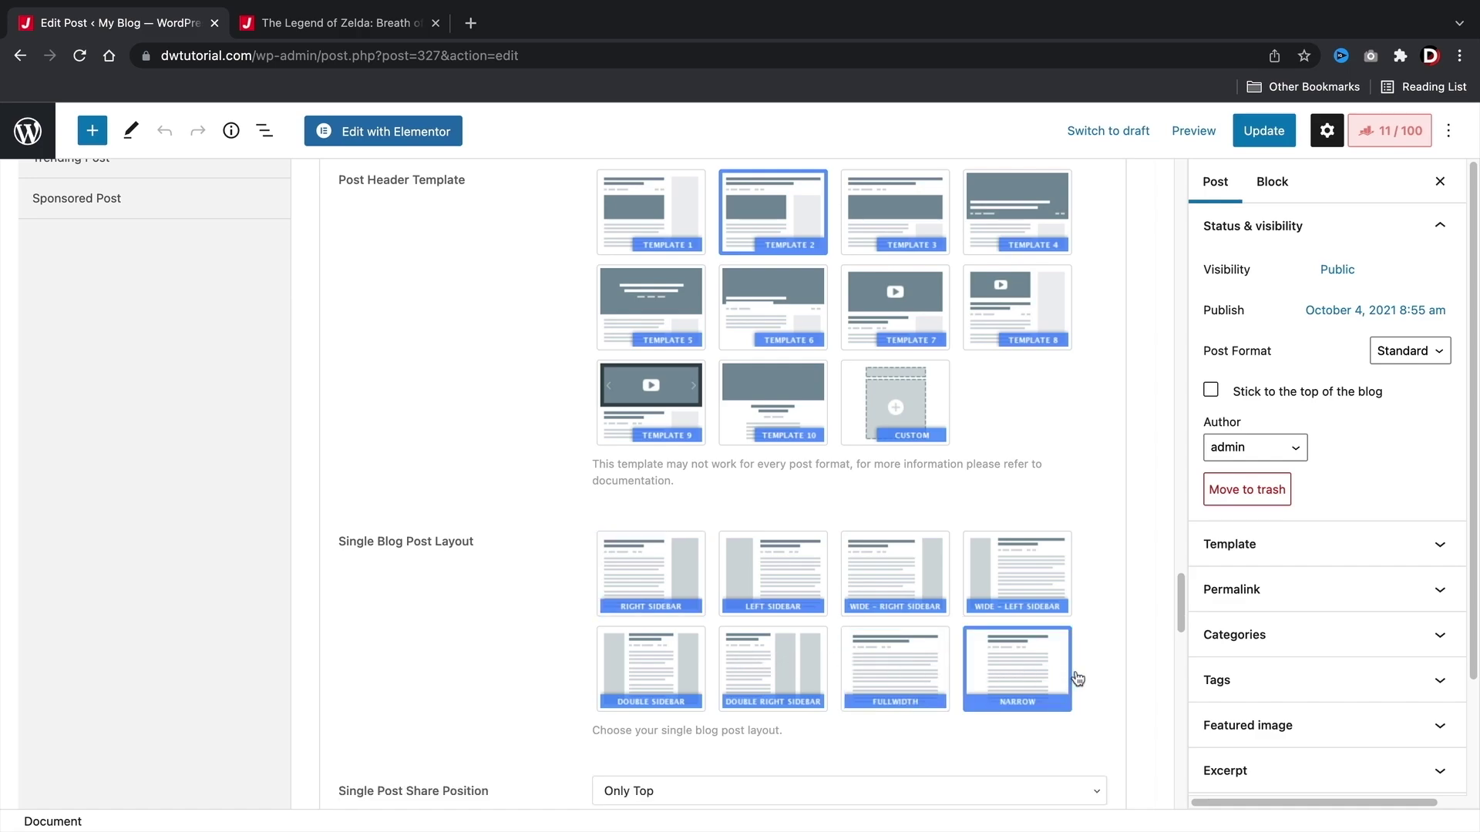
{"action": "triple_click", "coordinate": [171, 176]}
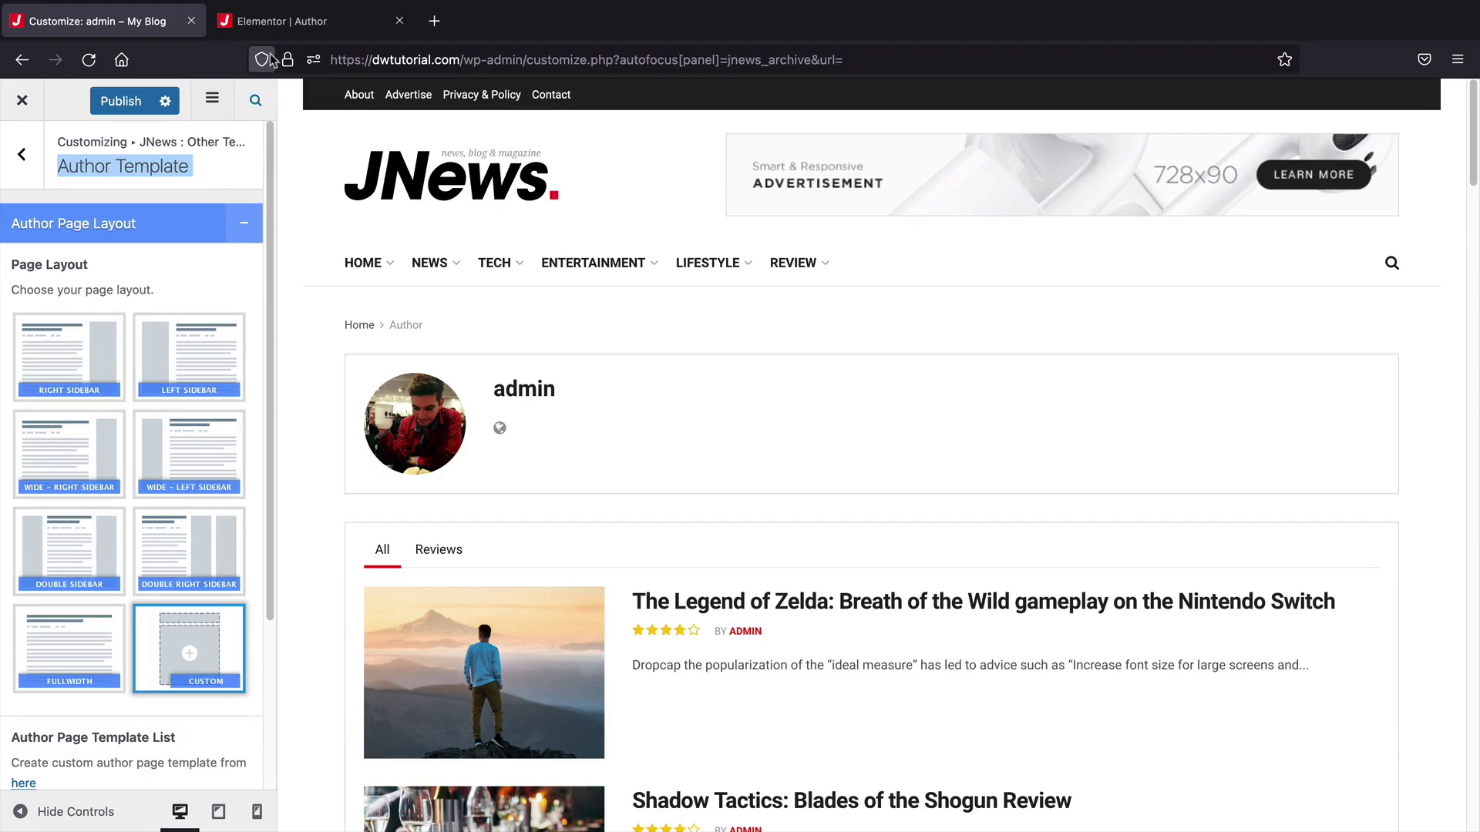
Step: In Elementor, stack Post Title, Featured Image, Content and Author Box widgets on the template
{"action": "left_click", "coordinate": [276, 23]}
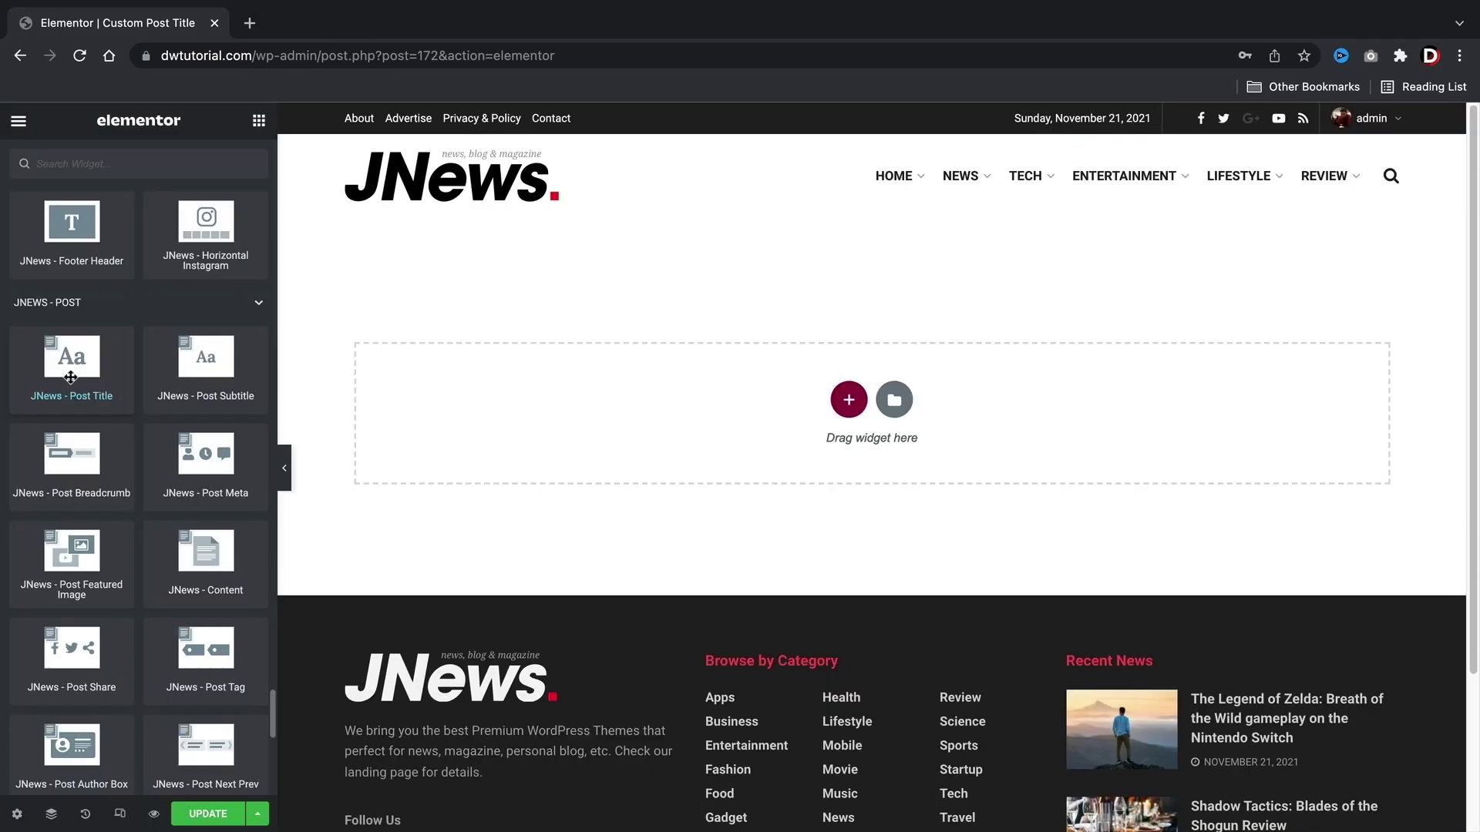
{"action": "left_click_drag", "start_coordinate": [62, 357], "coordinate": [462, 403]}
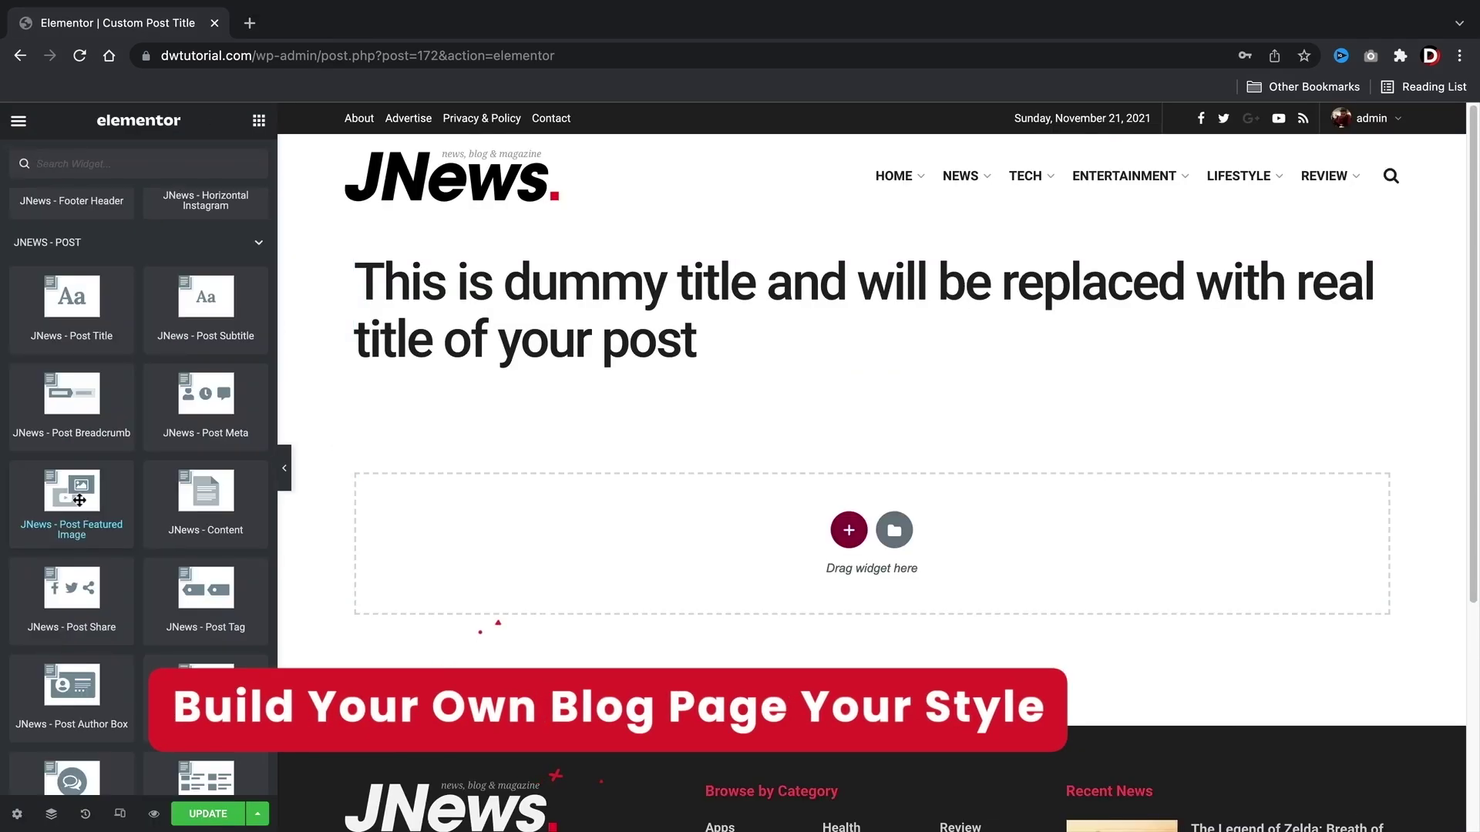
{"action": "left_click_drag", "start_coordinate": [79, 500], "coordinate": [421, 366]}
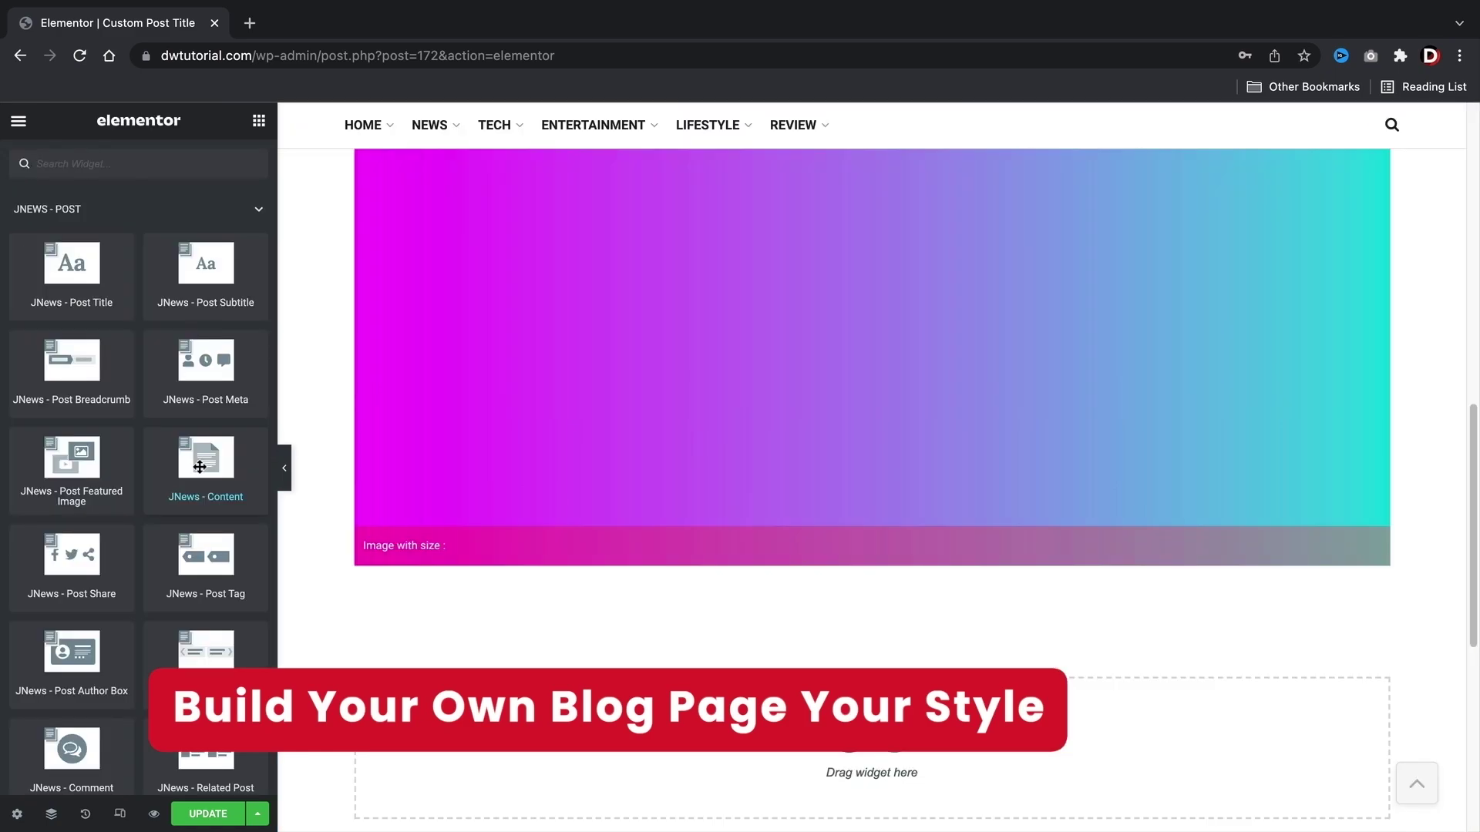
{"action": "left_click_drag", "start_coordinate": [200, 467], "coordinate": [453, 559]}
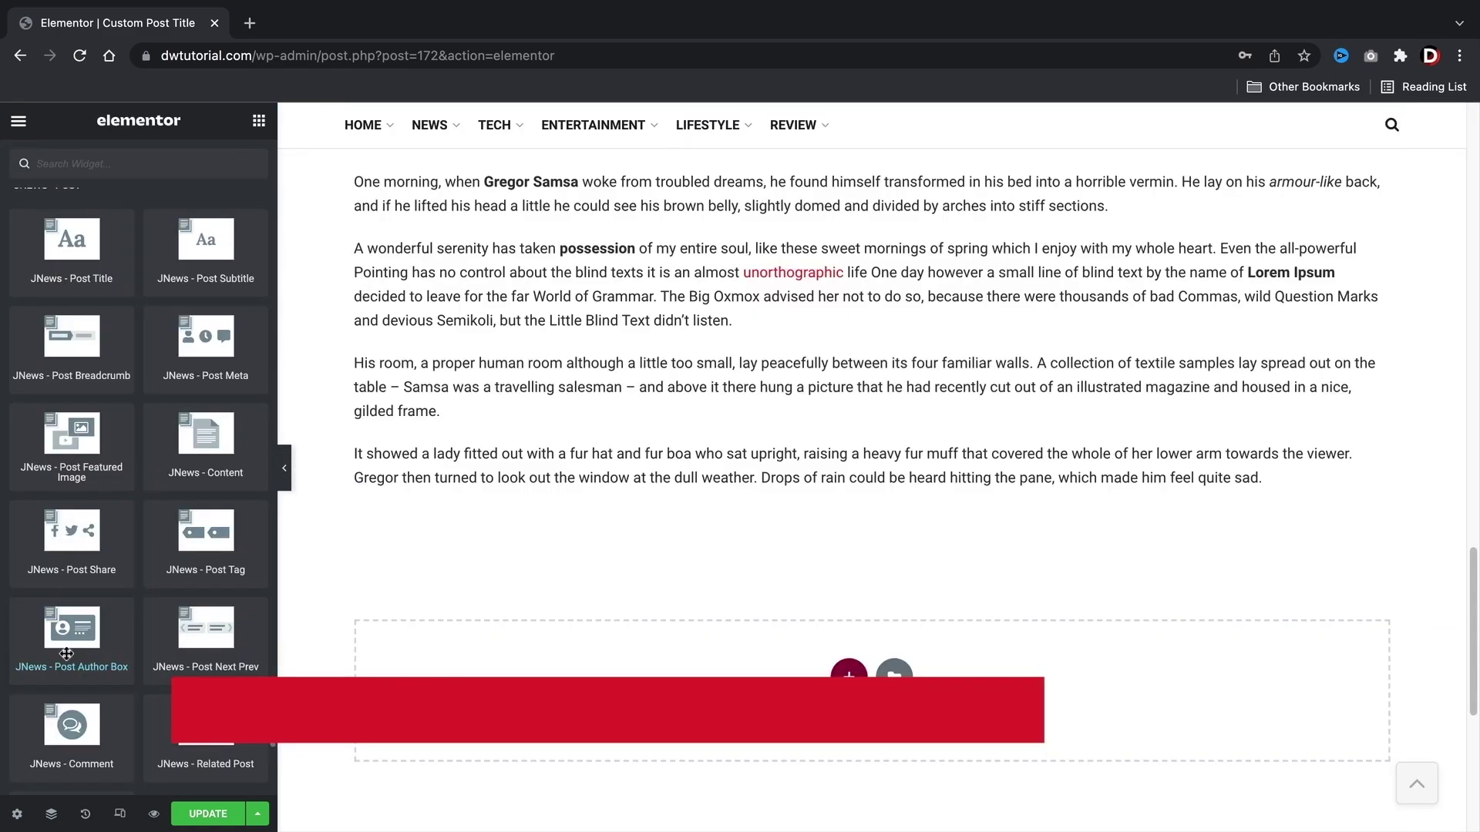
{"action": "left_click_drag", "start_coordinate": [66, 653], "coordinate": [450, 517]}
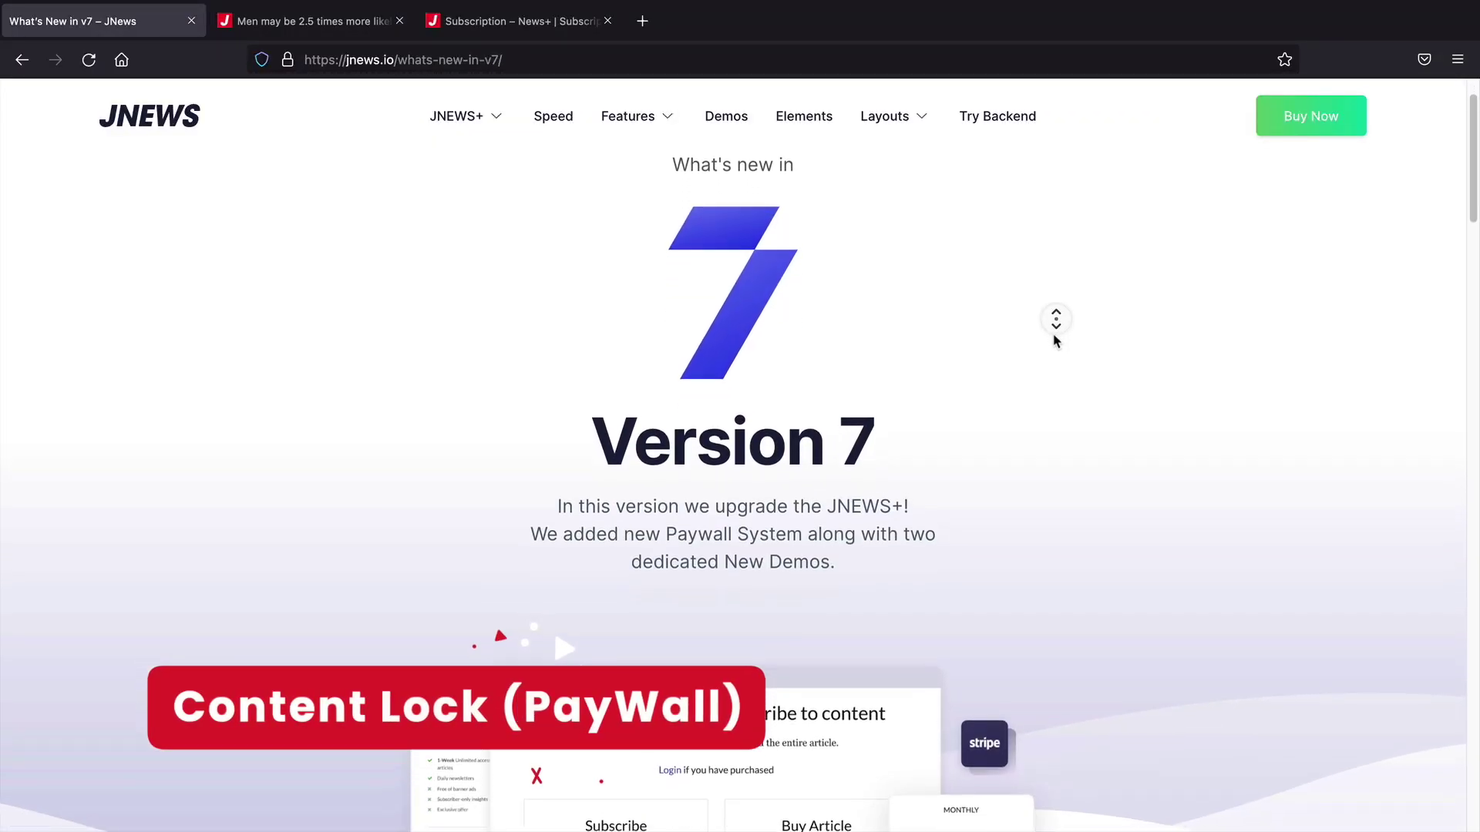
Step: Scroll through the v7 paywall features and locked demo article, then expand News' mega menu settings
{"action": "scroll", "coordinate": [1056, 332], "scroll_direction": "down", "scroll_amount": 3}
{"action": "scroll", "coordinate": [1055, 331], "scroll_direction": "down", "scroll_amount": 5}
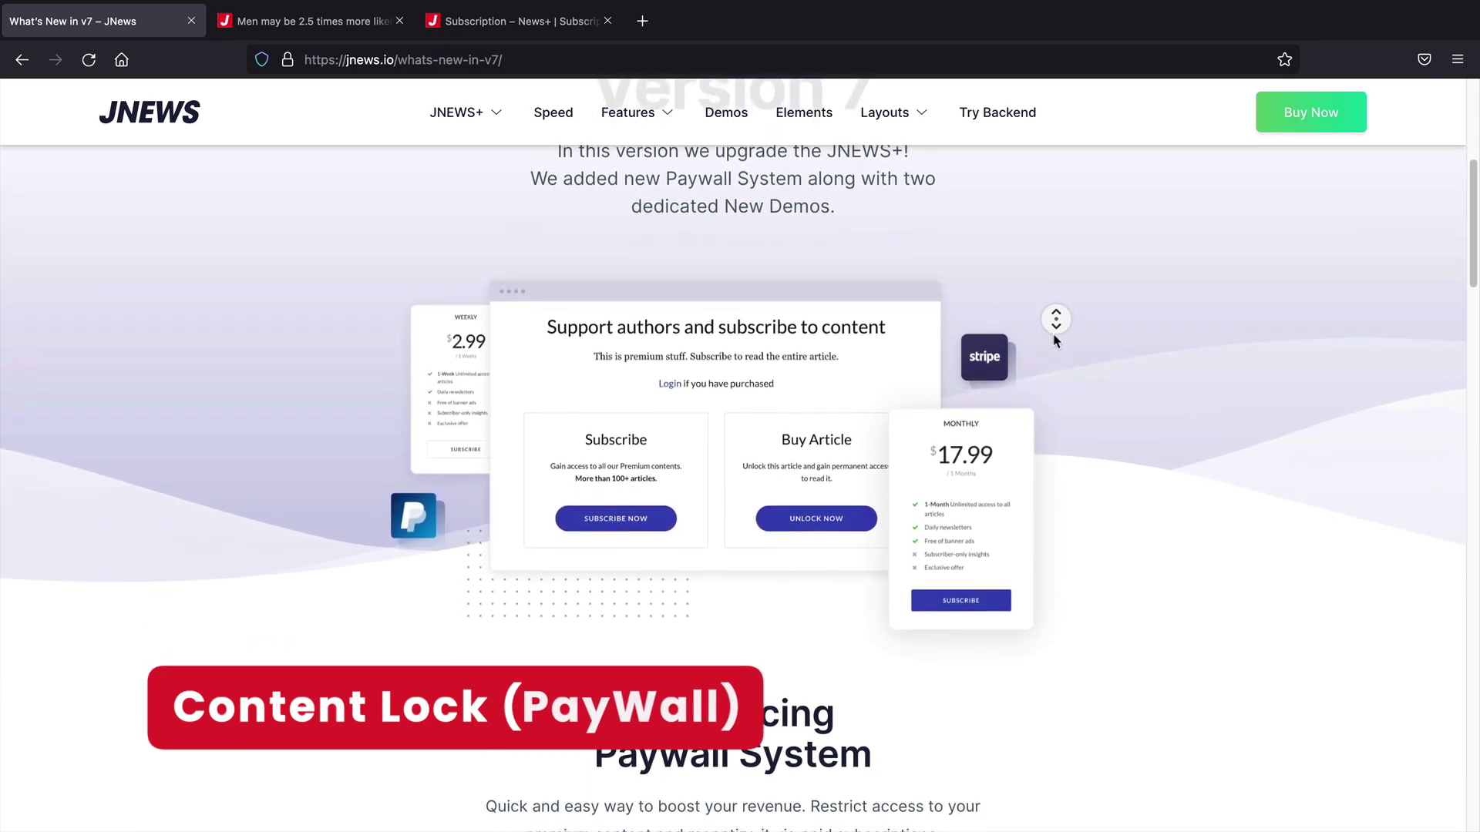
{"action": "scroll", "coordinate": [1055, 331], "scroll_direction": "down", "scroll_amount": 5}
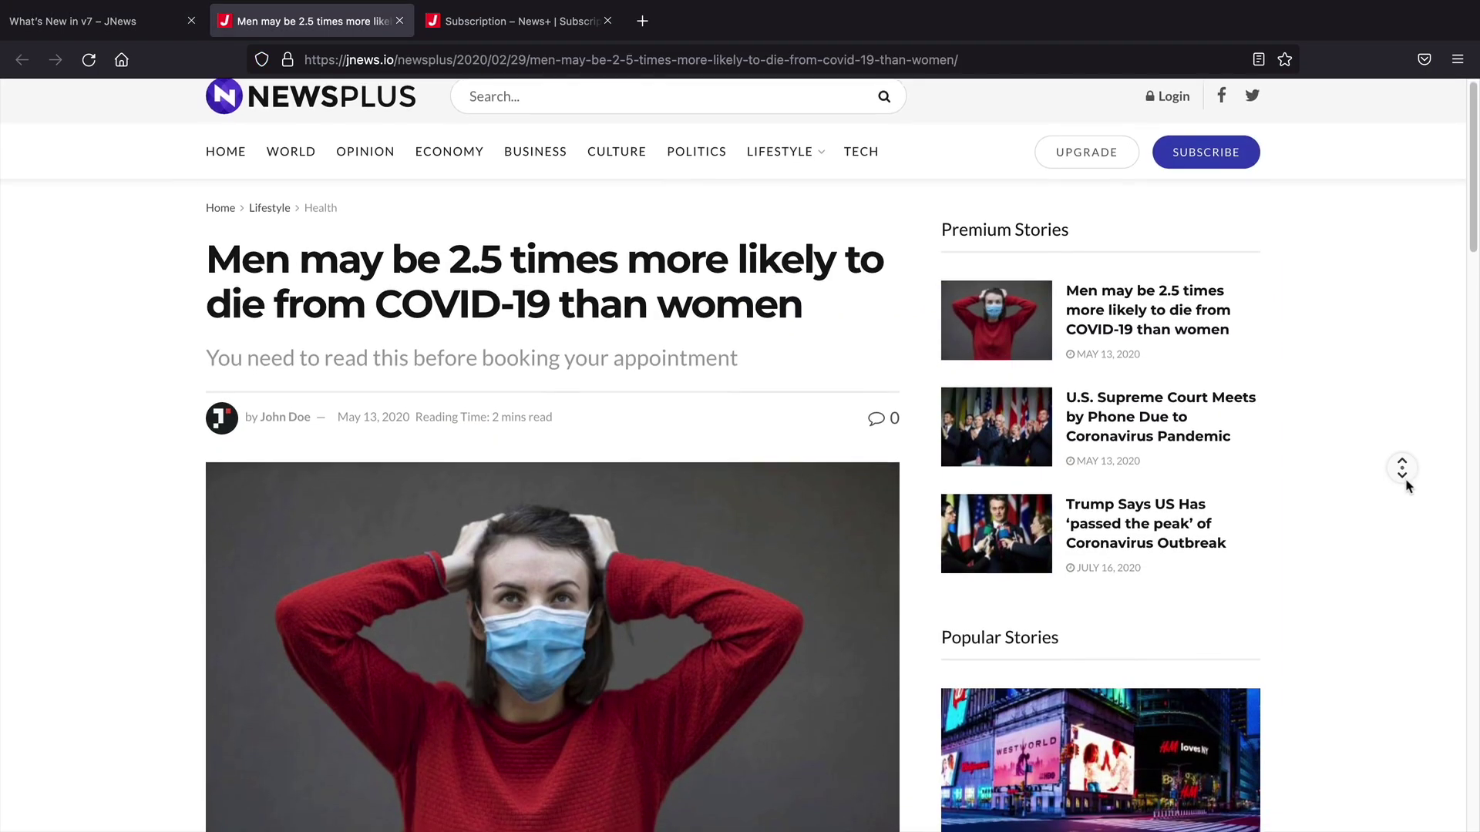
{"action": "scroll", "coordinate": [1407, 487], "scroll_direction": "down", "scroll_amount": 3}
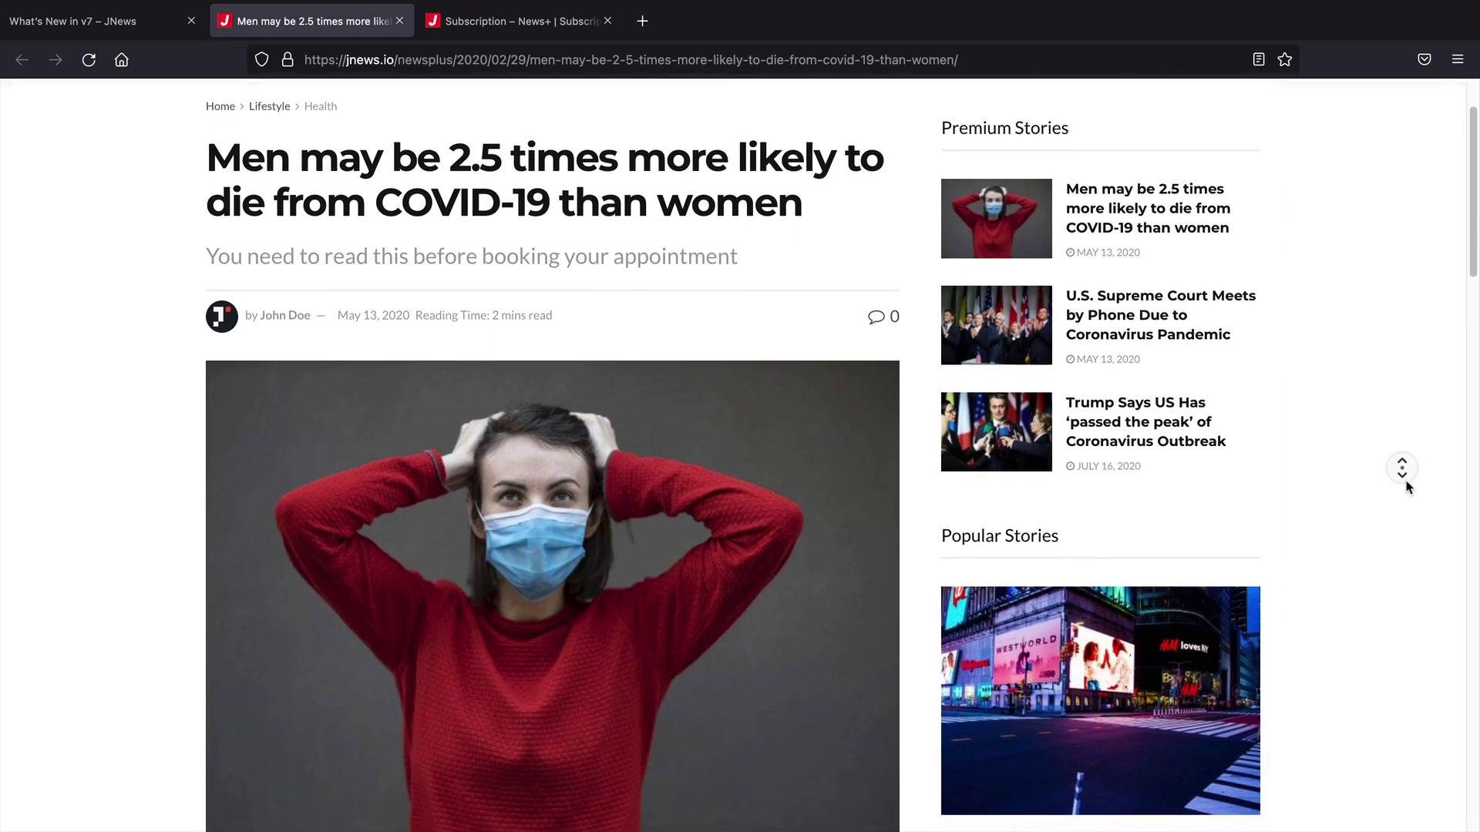
{"action": "scroll", "coordinate": [1407, 487], "scroll_direction": "down", "scroll_amount": 3}
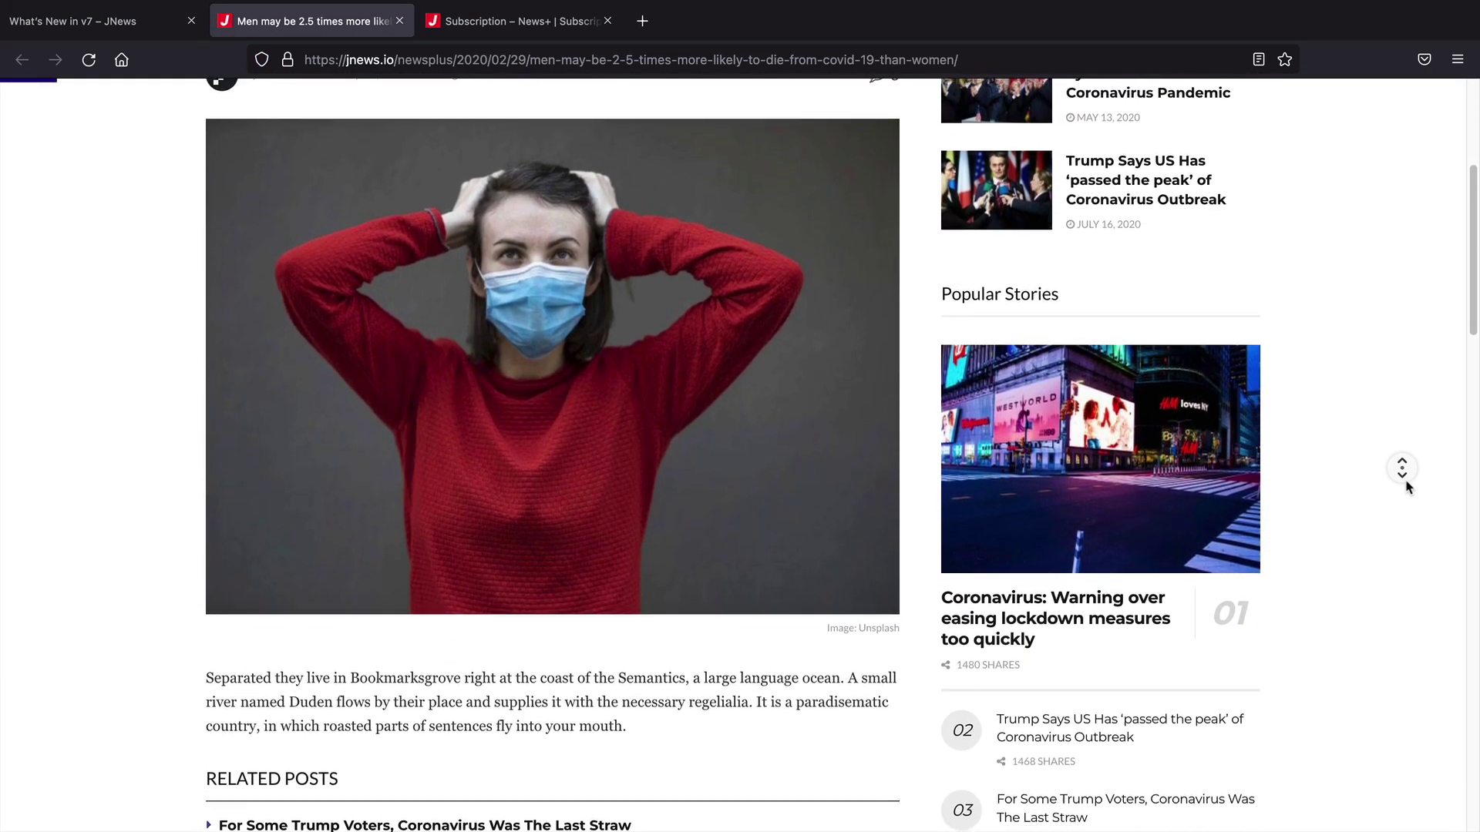
{"action": "scroll", "coordinate": [1407, 487], "scroll_direction": "down", "scroll_amount": 4}
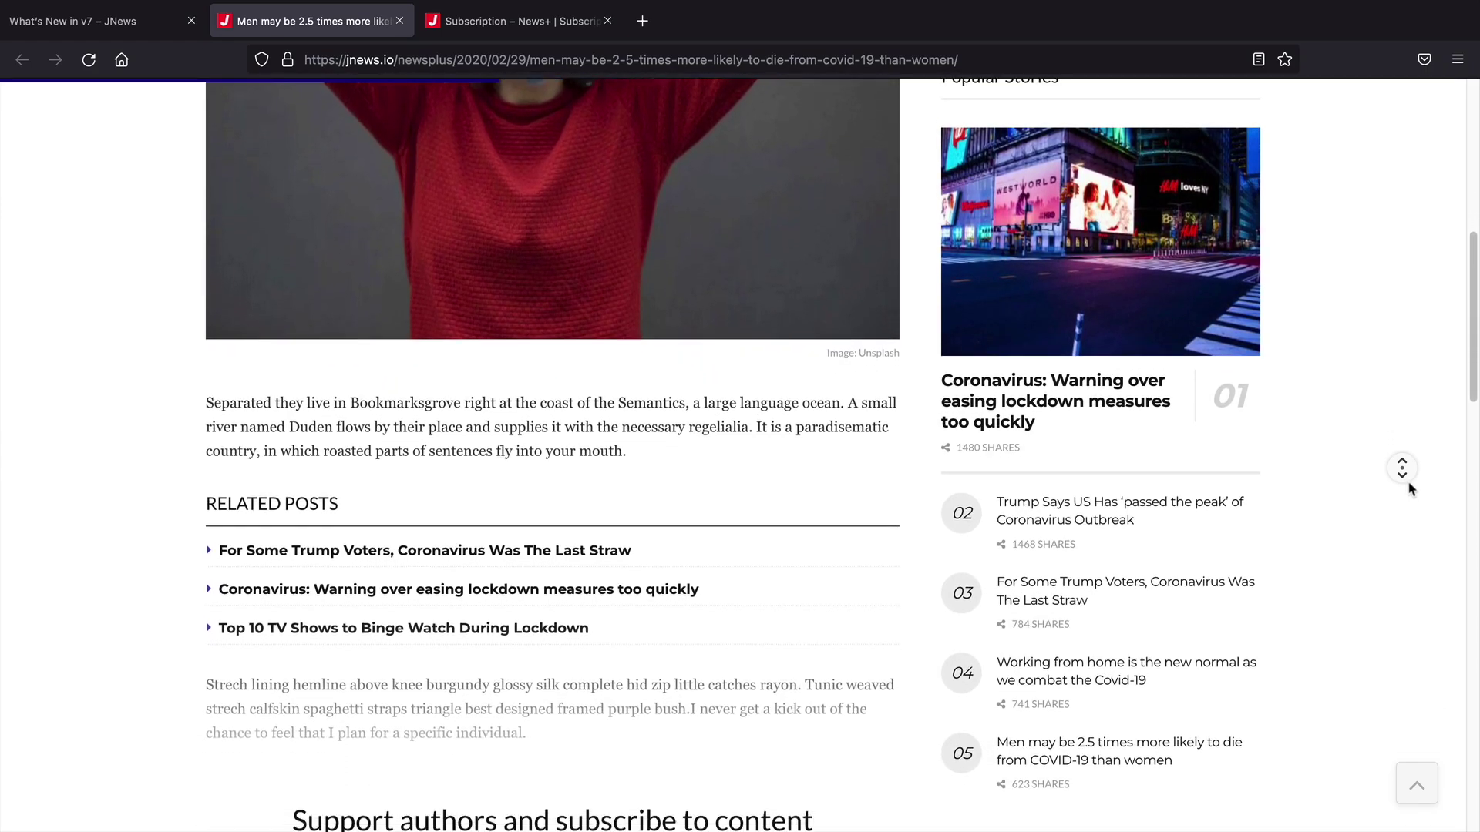
{"action": "scroll", "coordinate": [1407, 487], "scroll_direction": "down", "scroll_amount": 4}
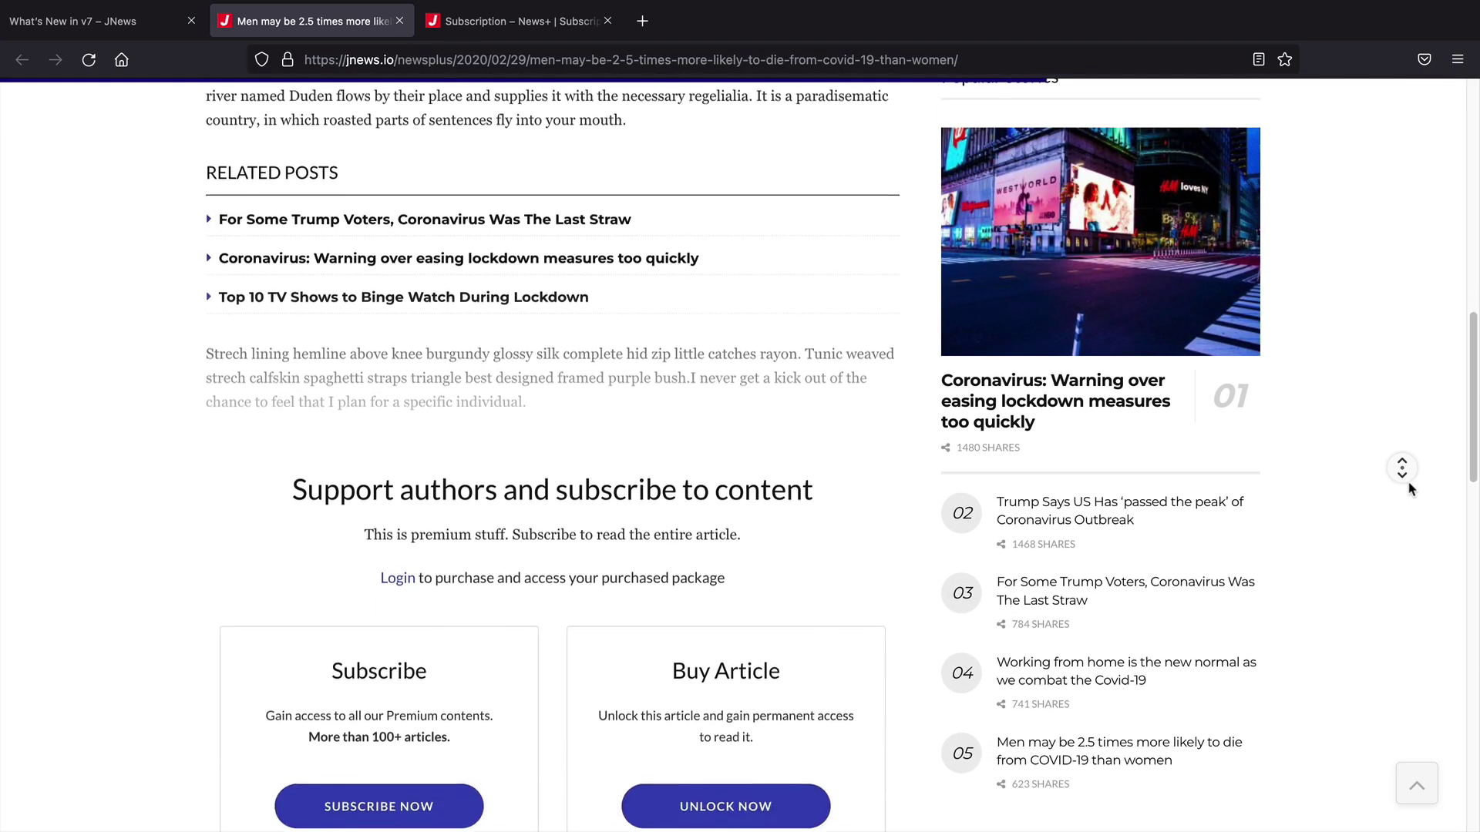
{"action": "scroll", "coordinate": [1407, 487], "scroll_direction": "down", "scroll_amount": 2}
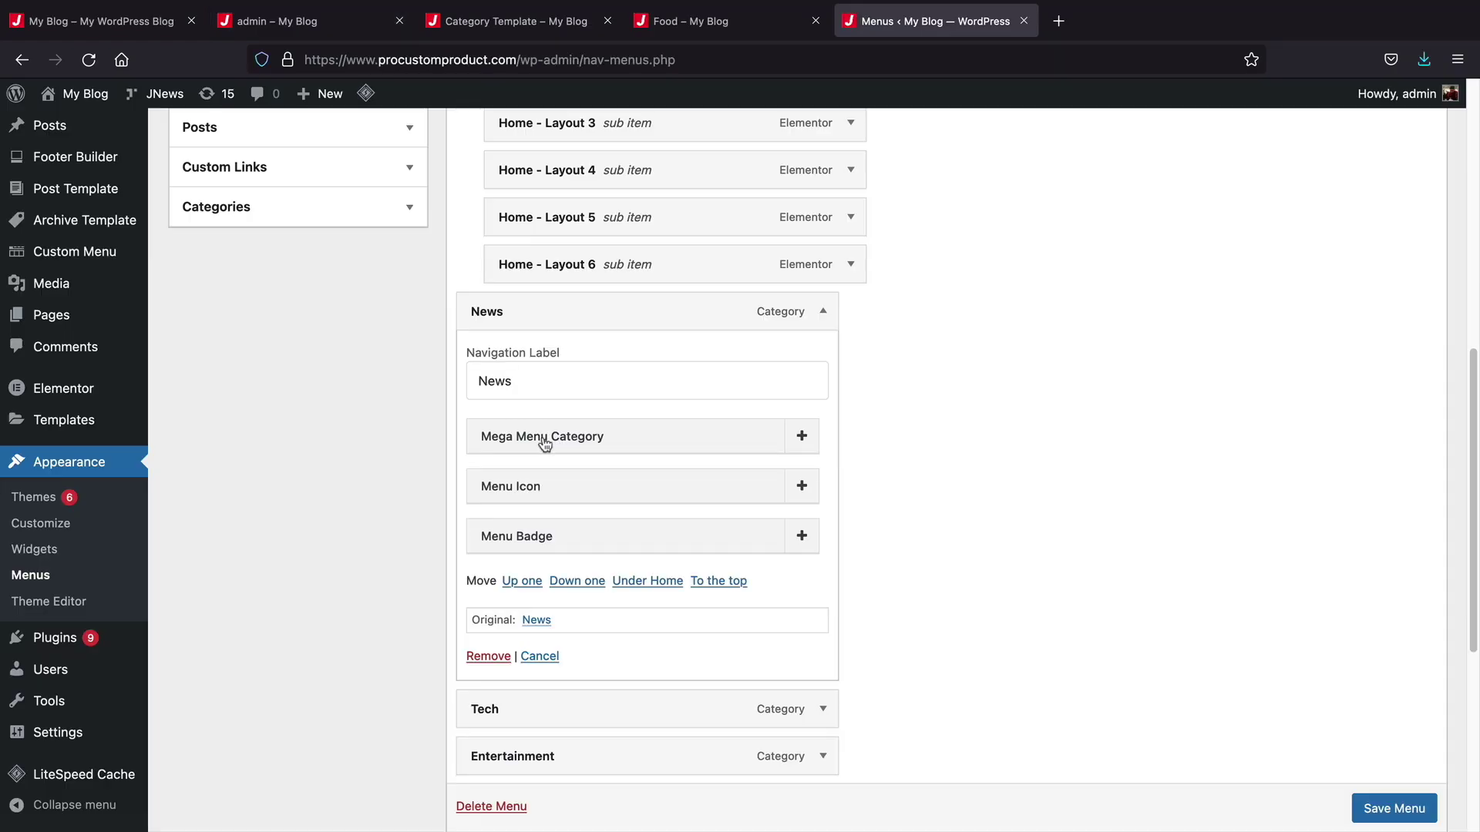
{"action": "left_click", "coordinate": [544, 439]}
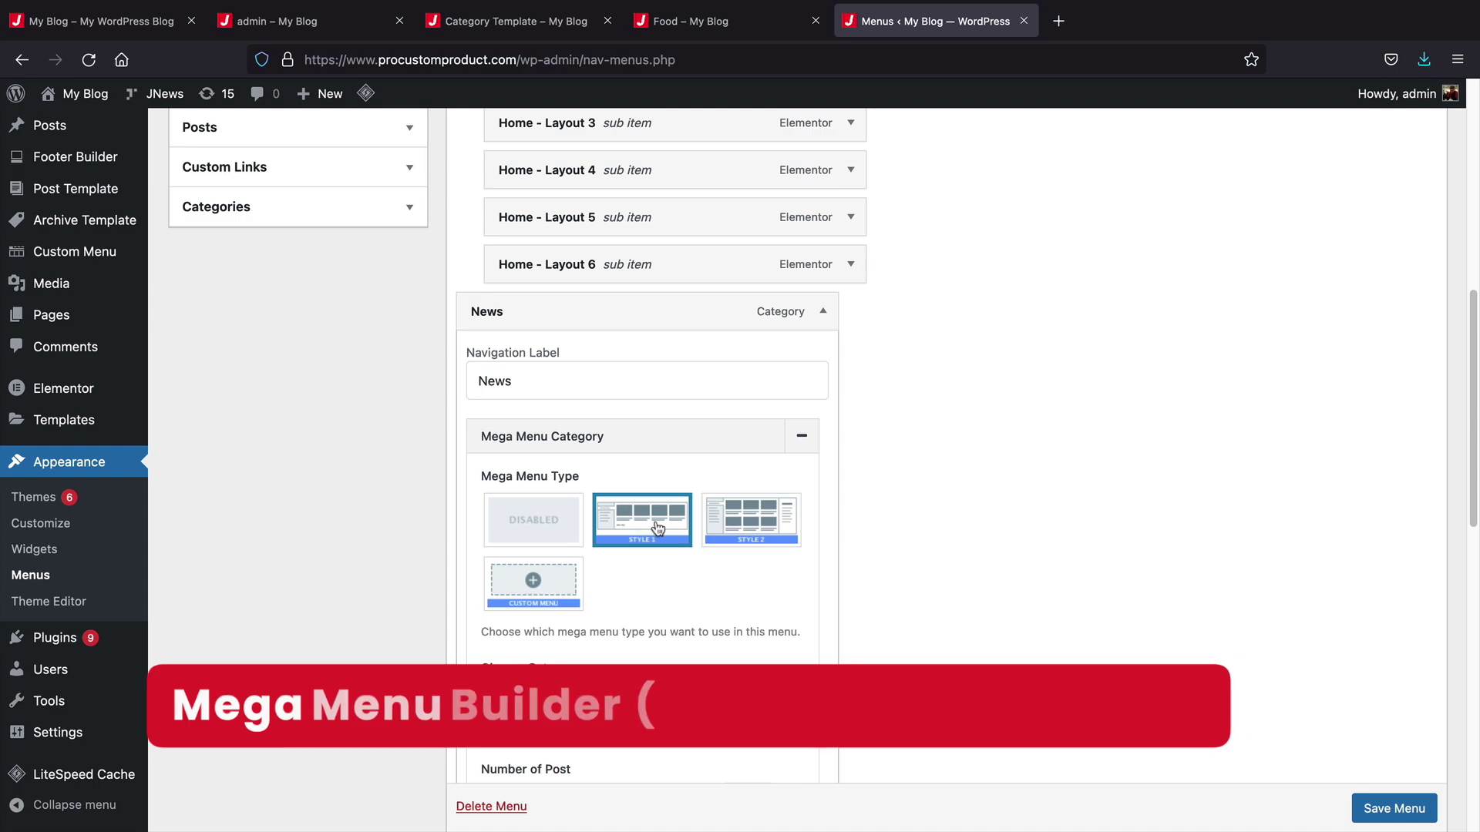
Step: Give the News mega menu Style 2 and compare the NEWS and REVIEW menus on the live Food page
{"action": "left_click", "coordinate": [743, 523]}
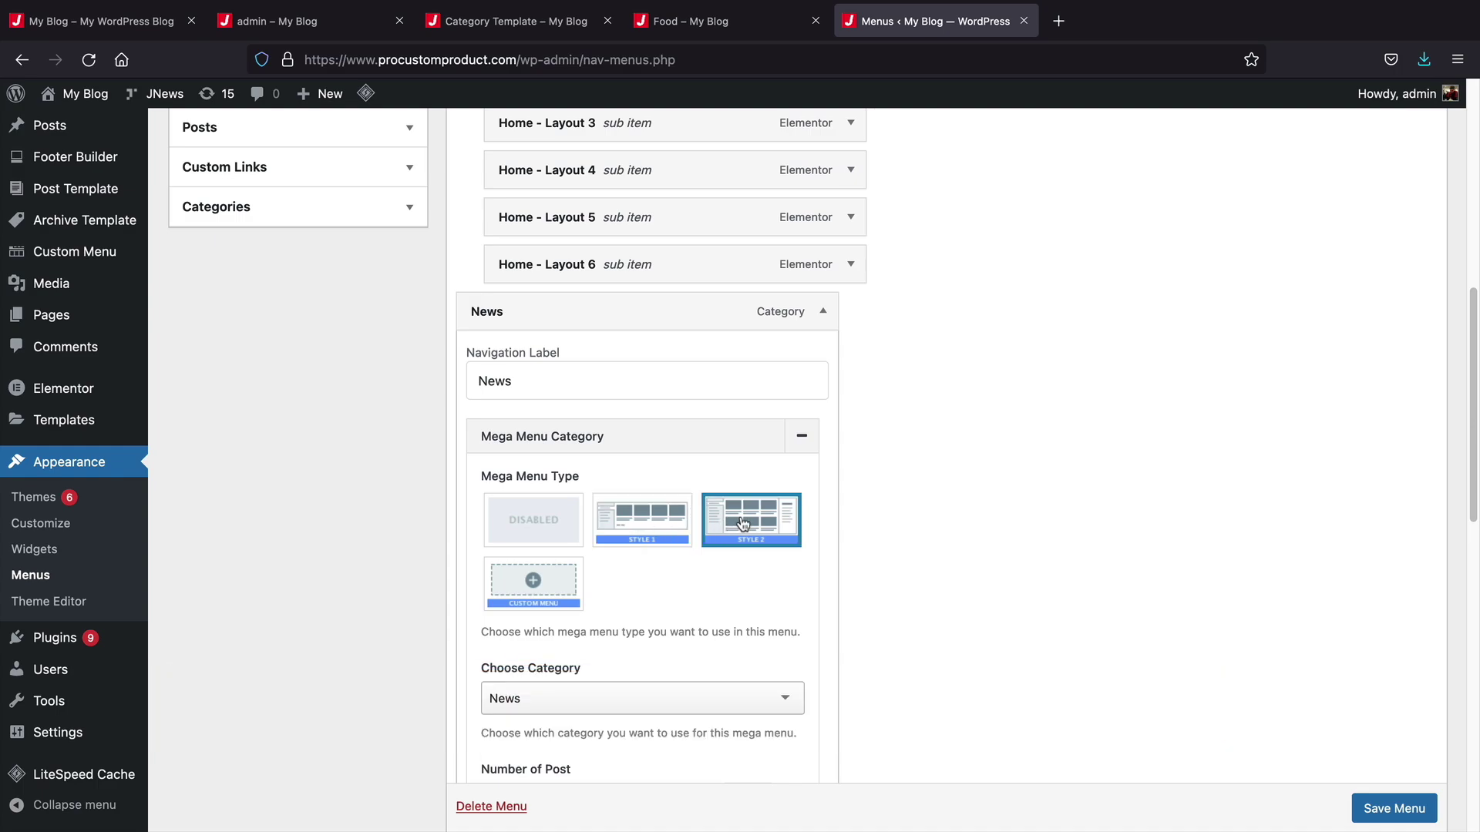
{"action": "left_click", "coordinate": [697, 23]}
{"action": "mouse_move", "coordinate": [310, 307]}
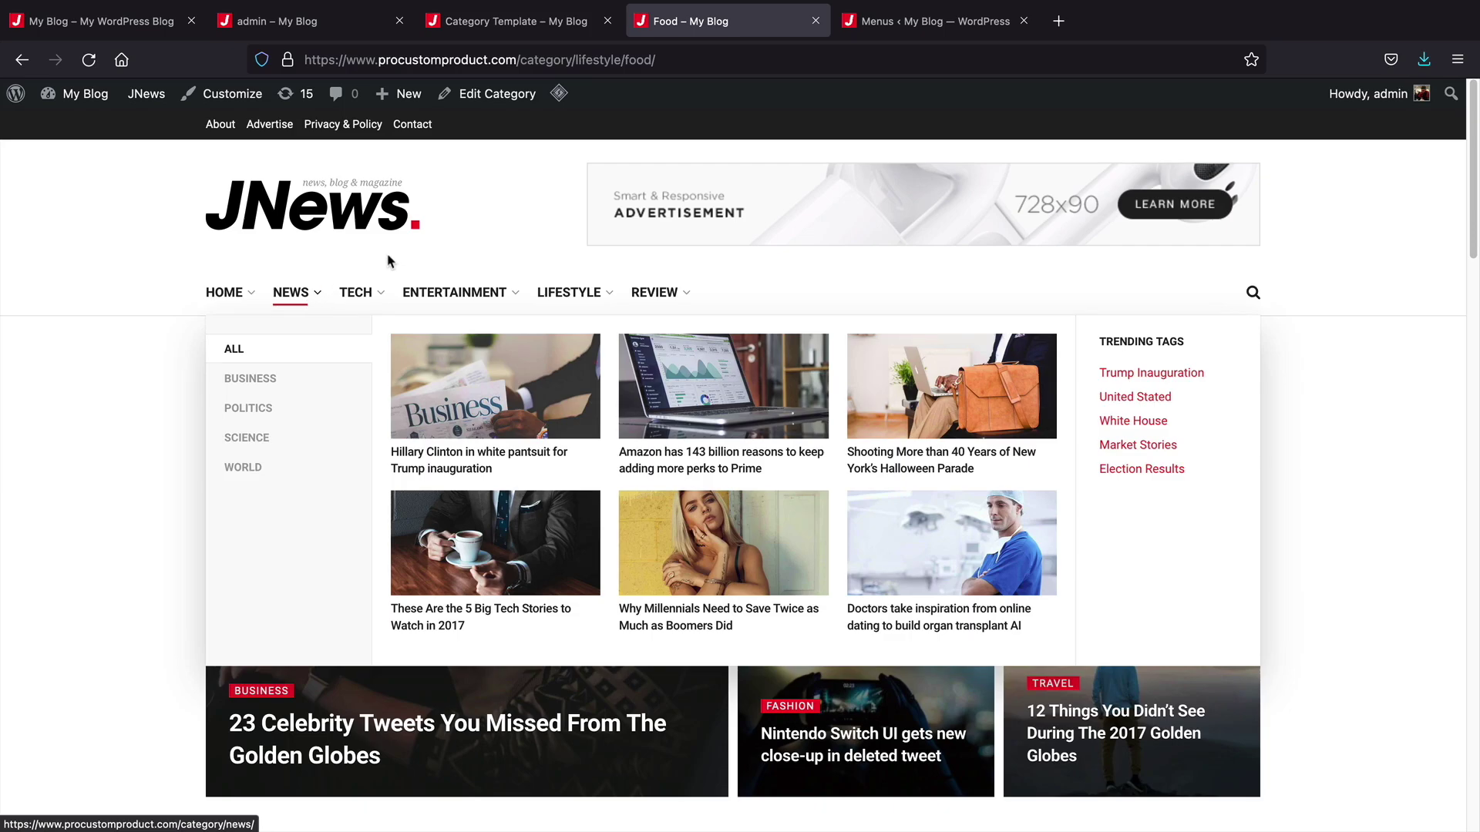
{"action": "mouse_move", "coordinate": [657, 298]}
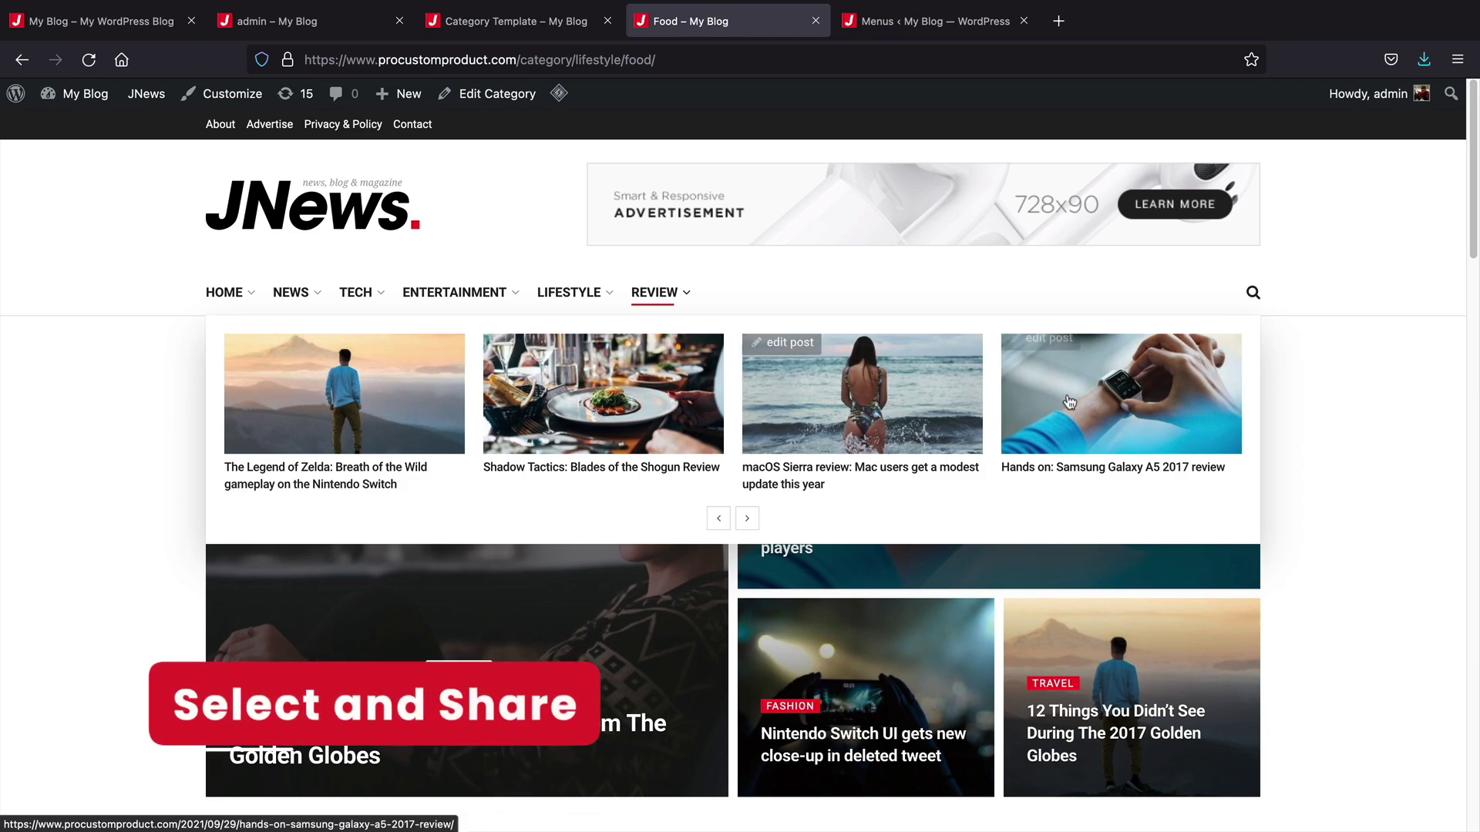
Step: Back in Menus, open the Review item's mega menu options, then re-expand the News item
{"action": "key", "text": "ctrl+Tab"}
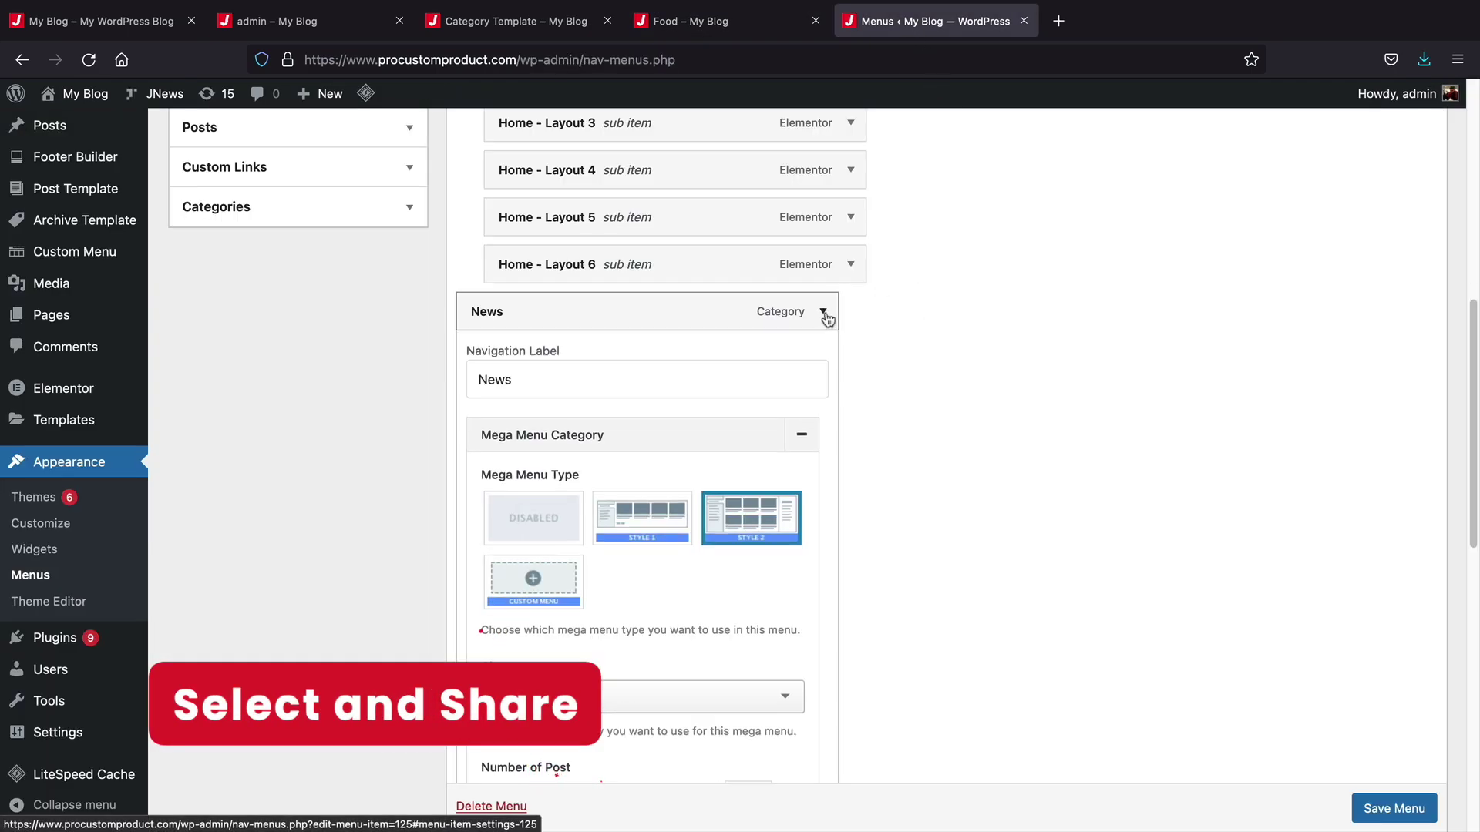
{"action": "left_click", "coordinate": [823, 312]}
{"action": "left_click", "coordinate": [823, 500]}
{"action": "scroll", "coordinate": [829, 506], "scroll_direction": "down", "scroll_amount": 3}
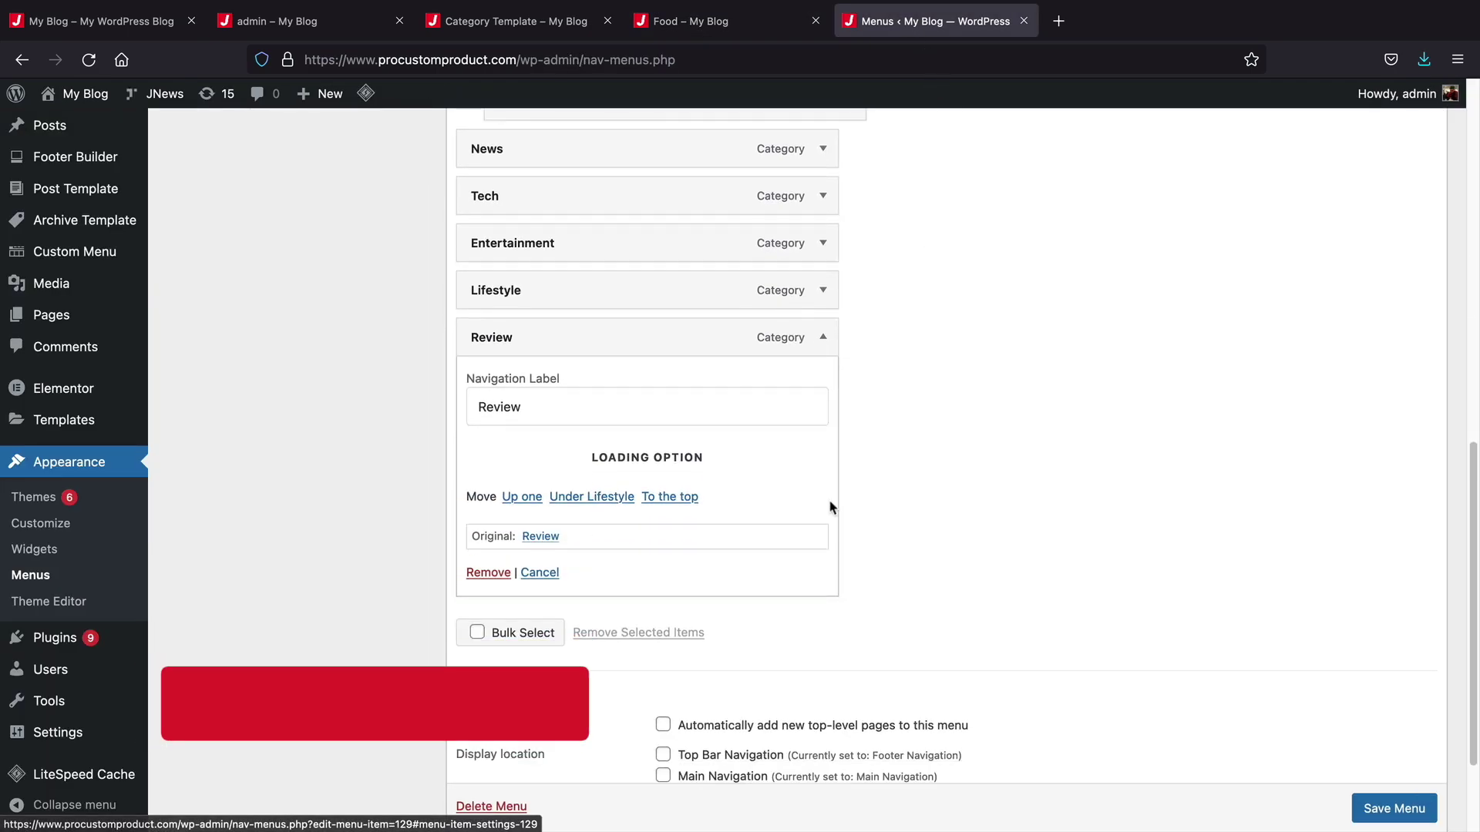
{"action": "left_click", "coordinate": [683, 471]}
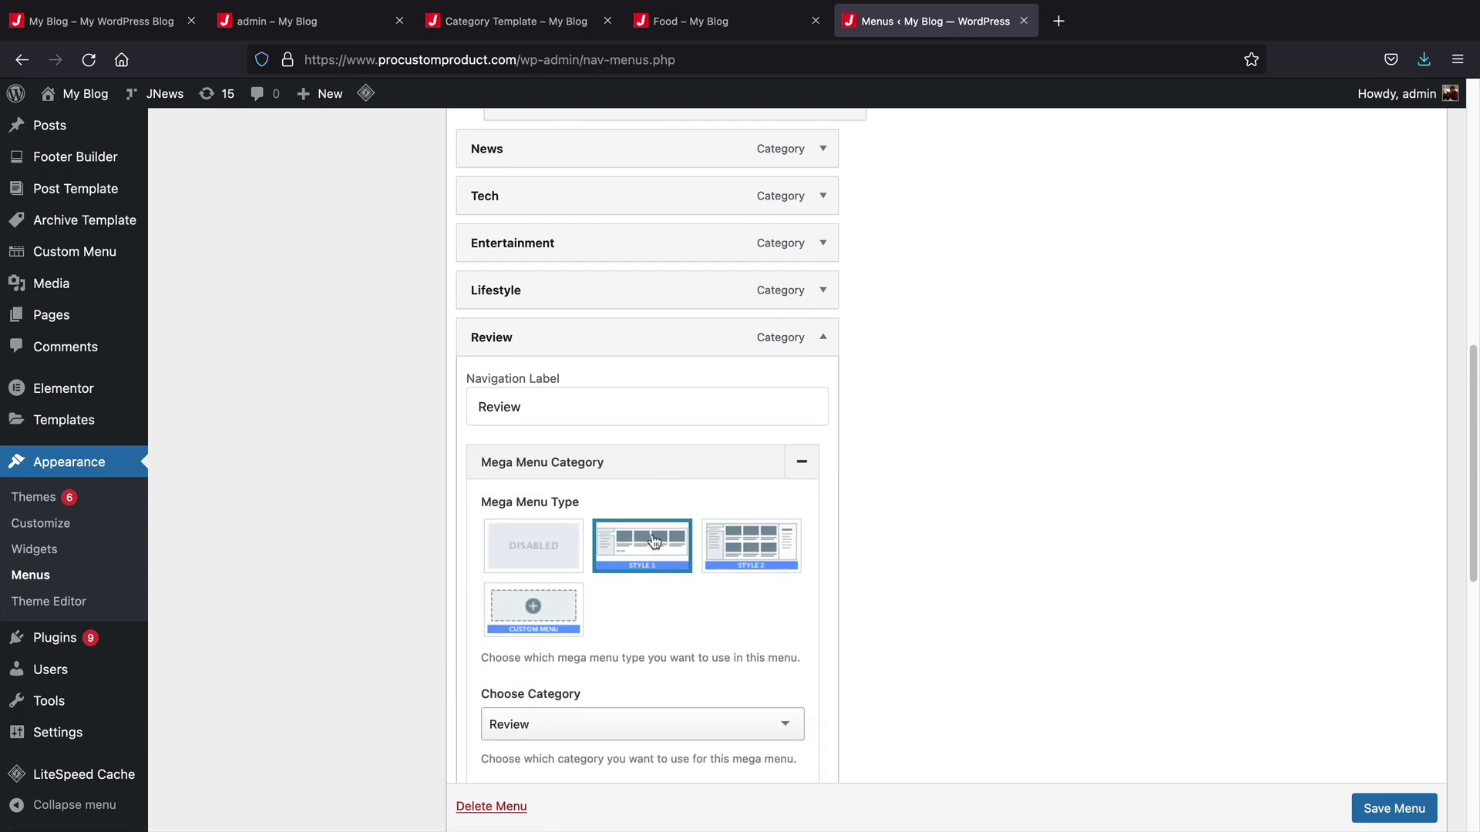
{"action": "scroll", "coordinate": [654, 541], "scroll_direction": "up", "scroll_amount": 1}
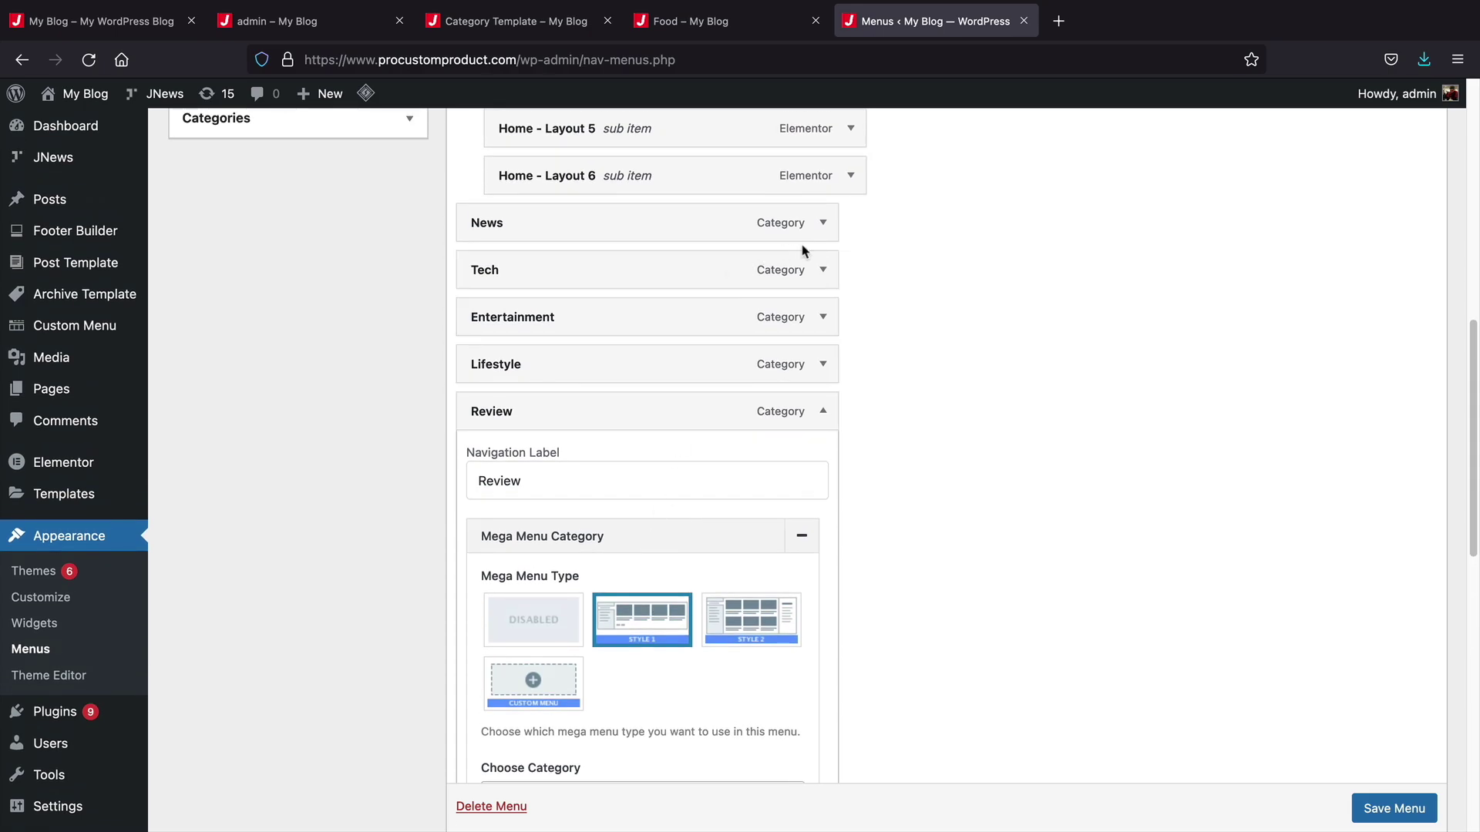
{"action": "left_click", "coordinate": [820, 225]}
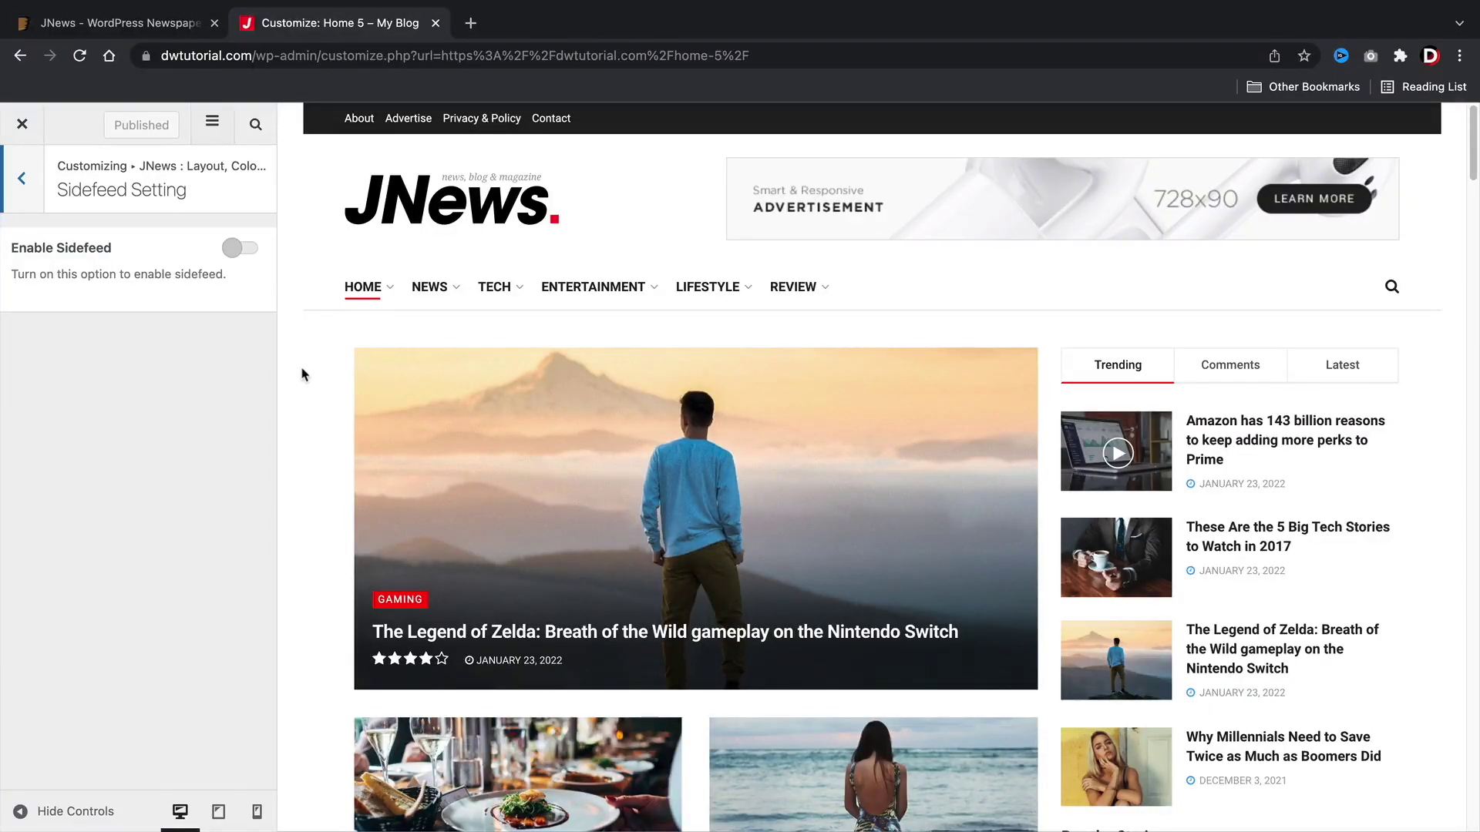
Step: Enable the sidefeed and switch on its Show Trending Button and Show Category options
{"action": "left_click", "coordinate": [240, 249]}
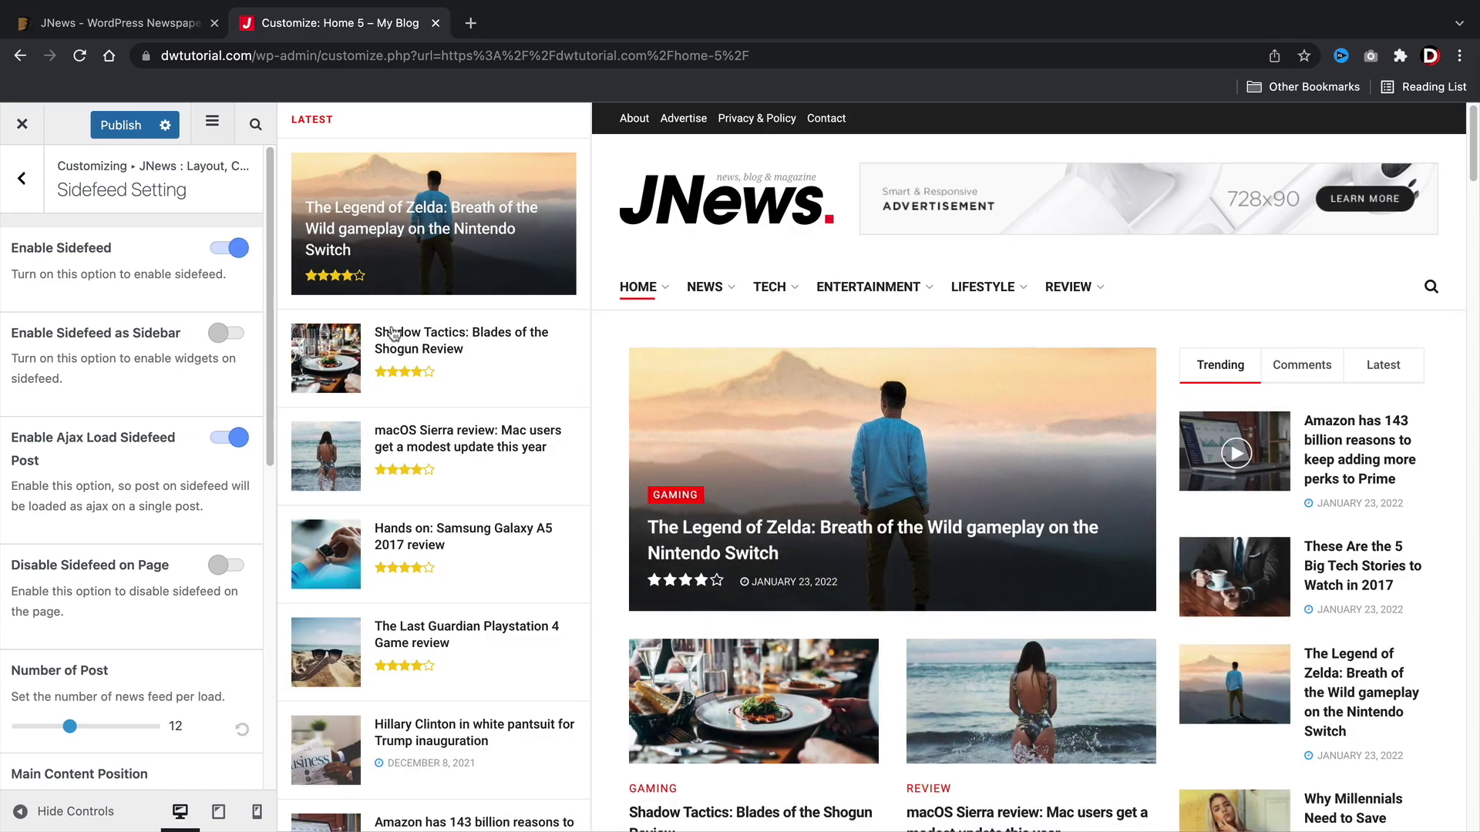
{"action": "scroll", "coordinate": [396, 355], "scroll_direction": "down", "scroll_amount": 7}
{"action": "scroll", "coordinate": [703, 418], "scroll_direction": "down", "scroll_amount": 4}
{"action": "scroll", "coordinate": [704, 419], "scroll_direction": "down", "scroll_amount": 2}
{"action": "scroll", "coordinate": [501, 484], "scroll_direction": "up", "scroll_amount": 15}
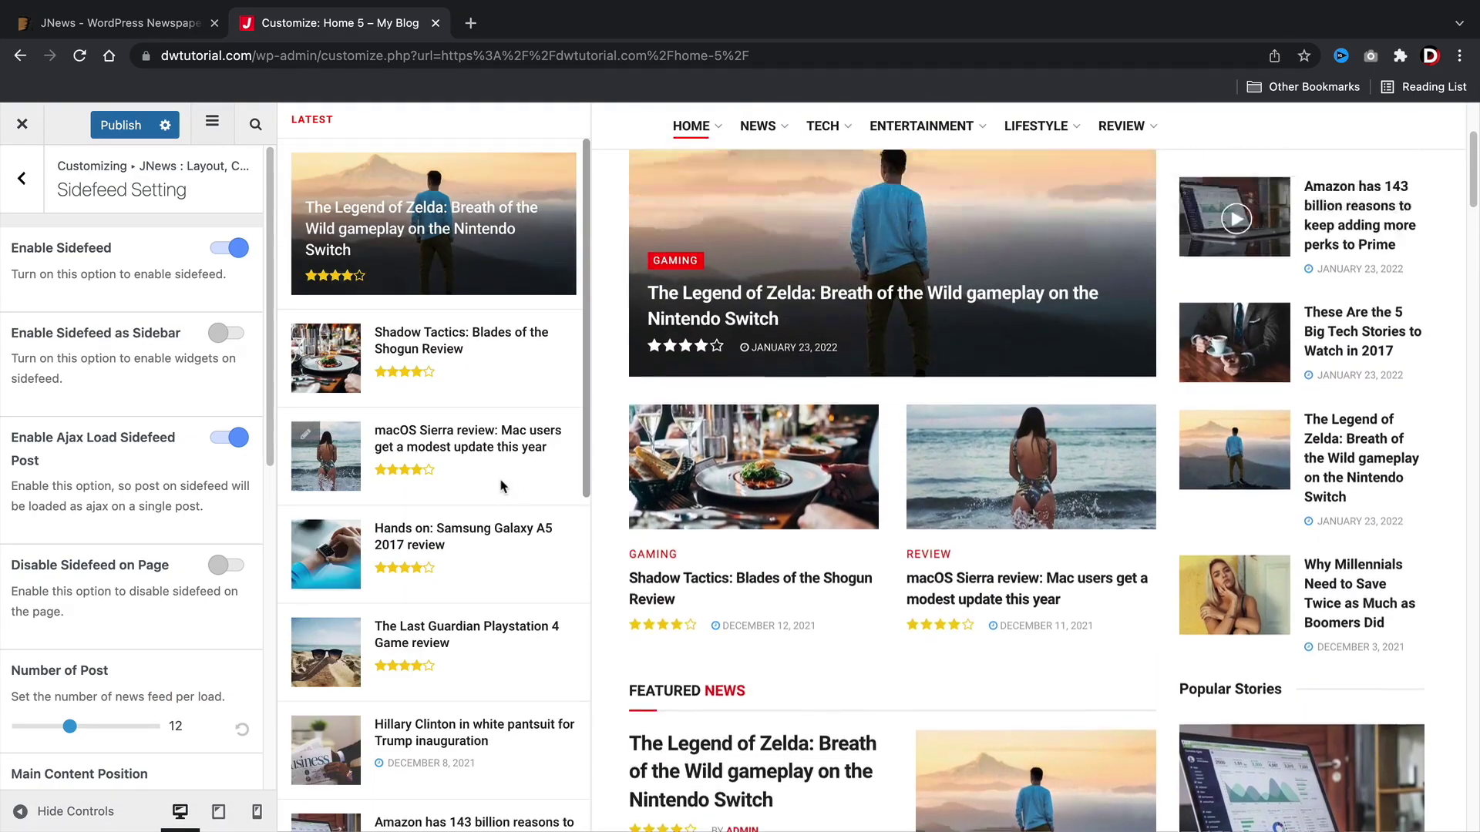
{"action": "scroll", "coordinate": [109, 505], "scroll_direction": "down", "scroll_amount": 5}
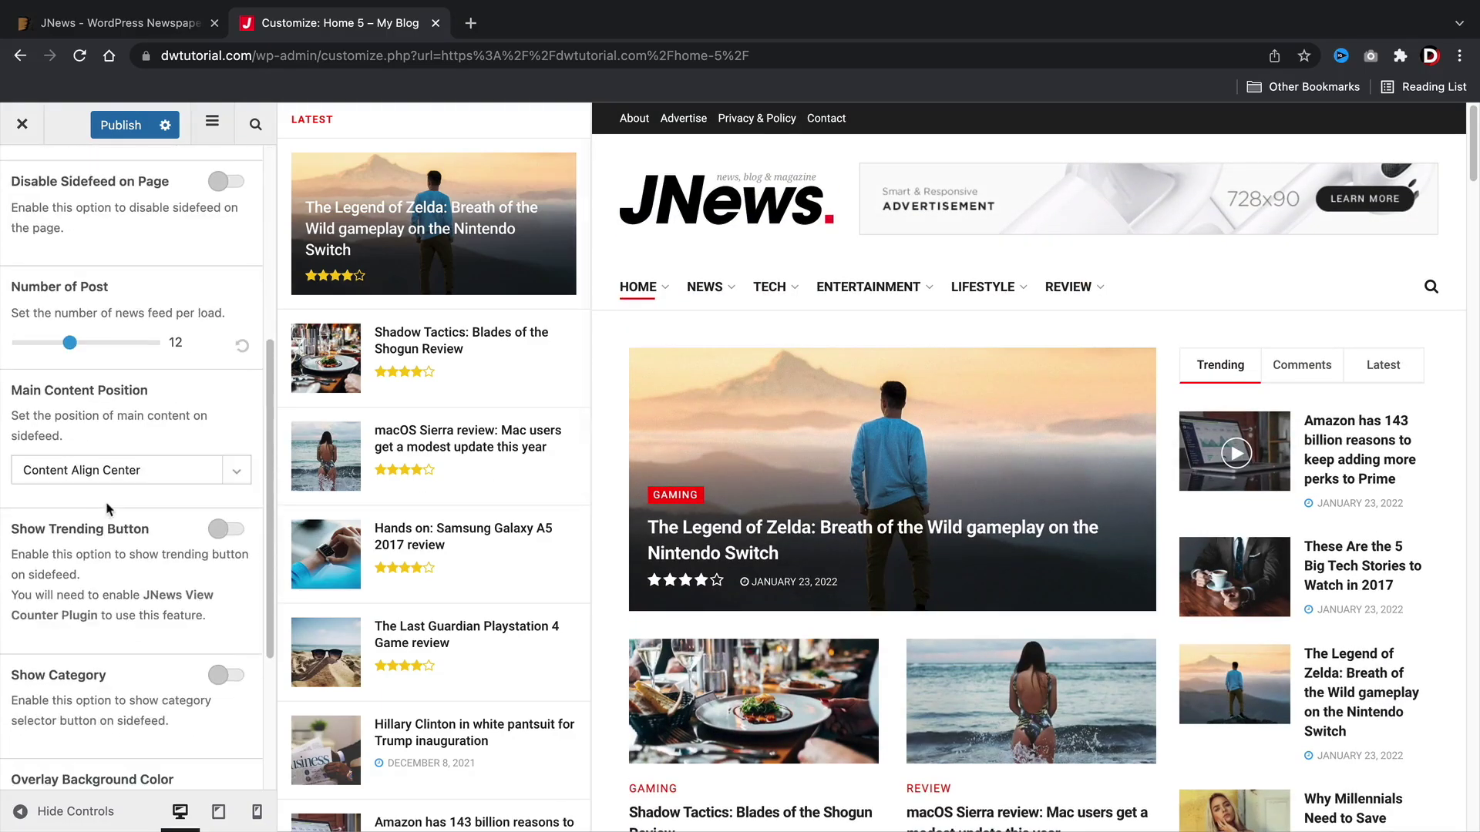
{"action": "left_click", "coordinate": [219, 530]}
{"action": "scroll", "coordinate": [223, 540], "scroll_direction": "down", "scroll_amount": 3}
{"action": "left_click", "coordinate": [224, 546]}
{"action": "scroll", "coordinate": [189, 450], "scroll_direction": "down", "scroll_amount": 3}
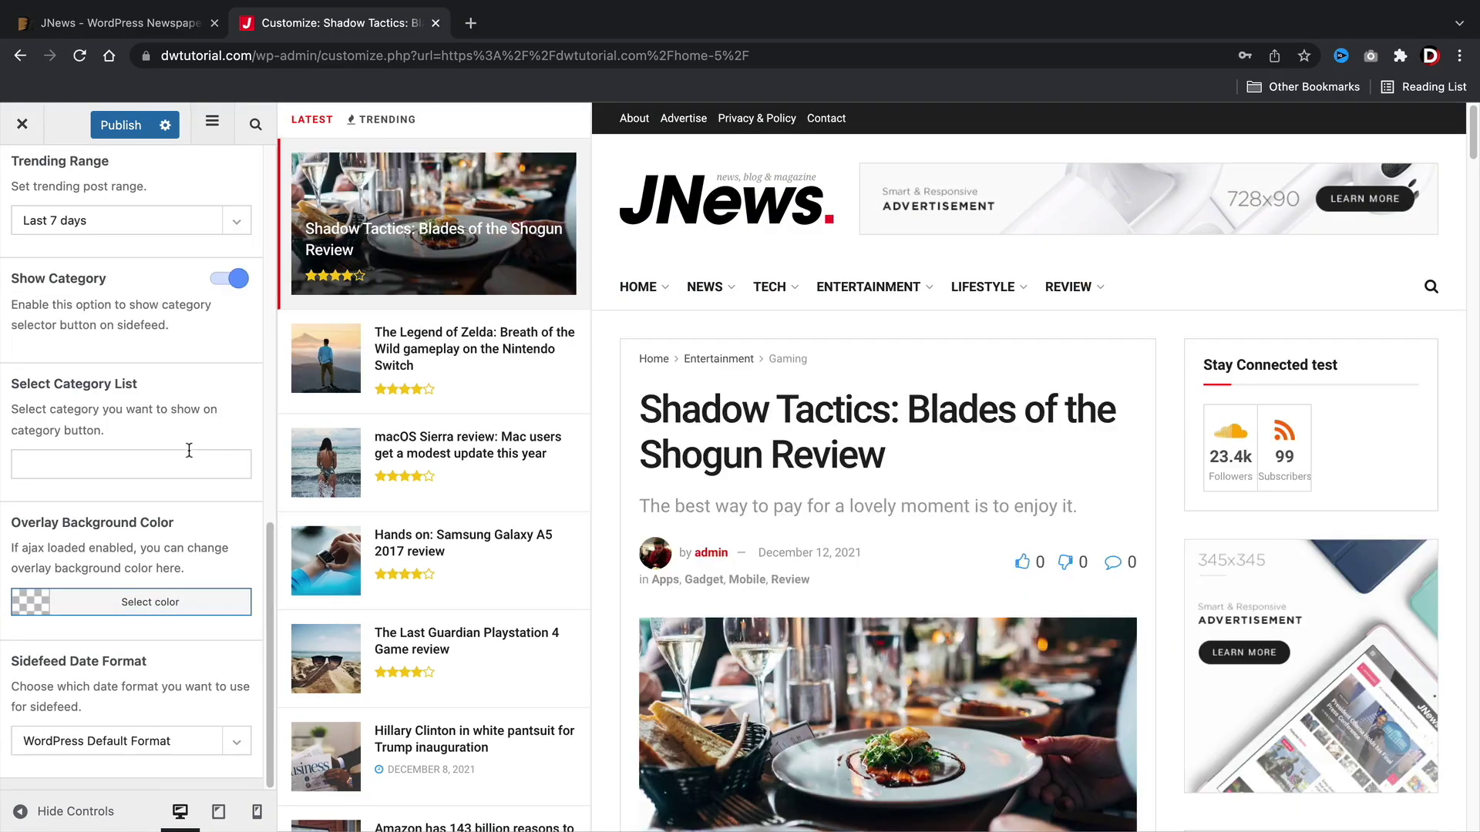
Step: Choose News and Politics in the sidefeed's Select Category List
{"action": "left_click", "coordinate": [188, 458]}
{"action": "left_click", "coordinate": [131, 527]}
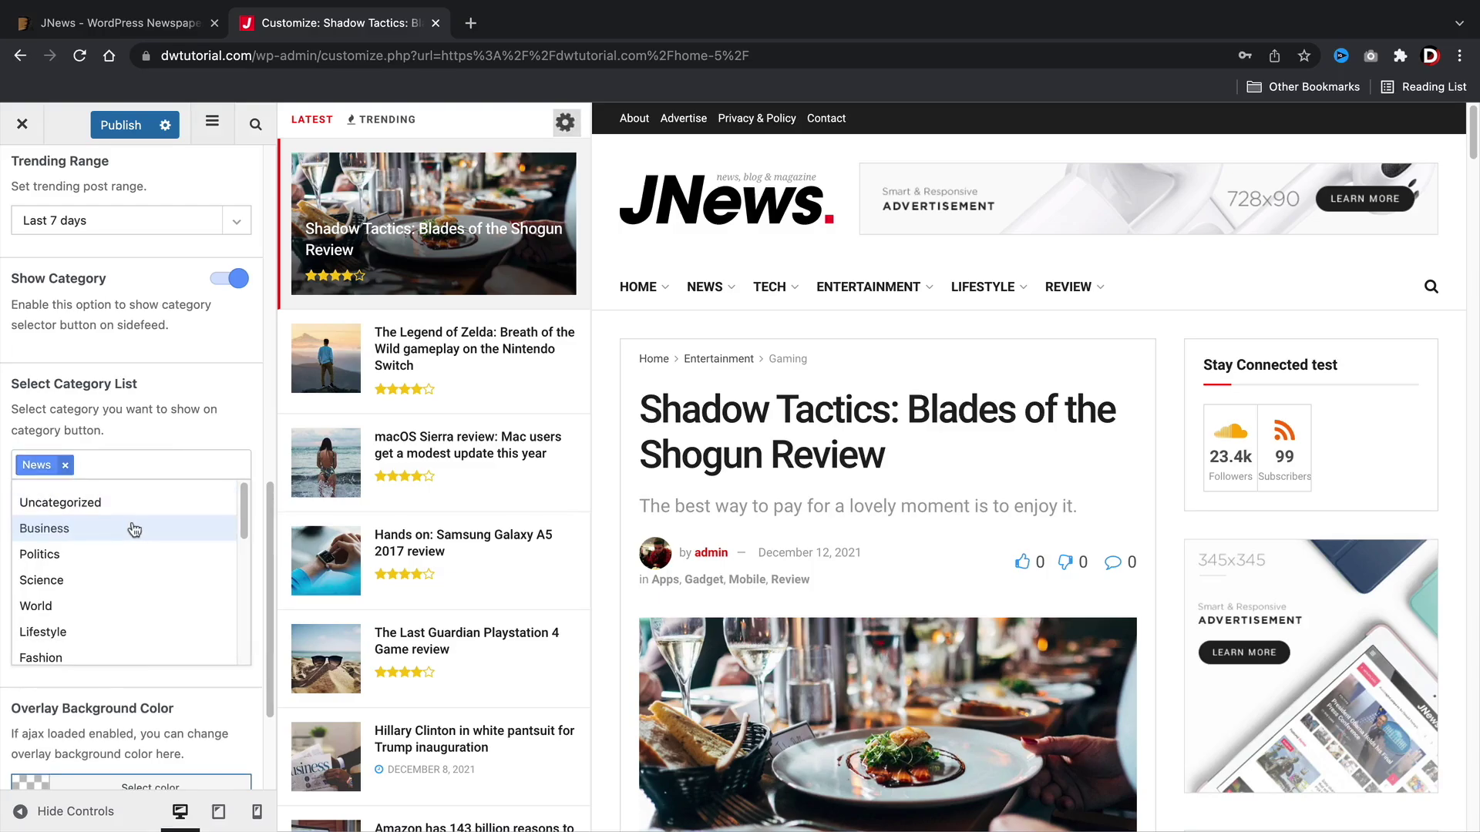
{"action": "left_click", "coordinate": [120, 554]}
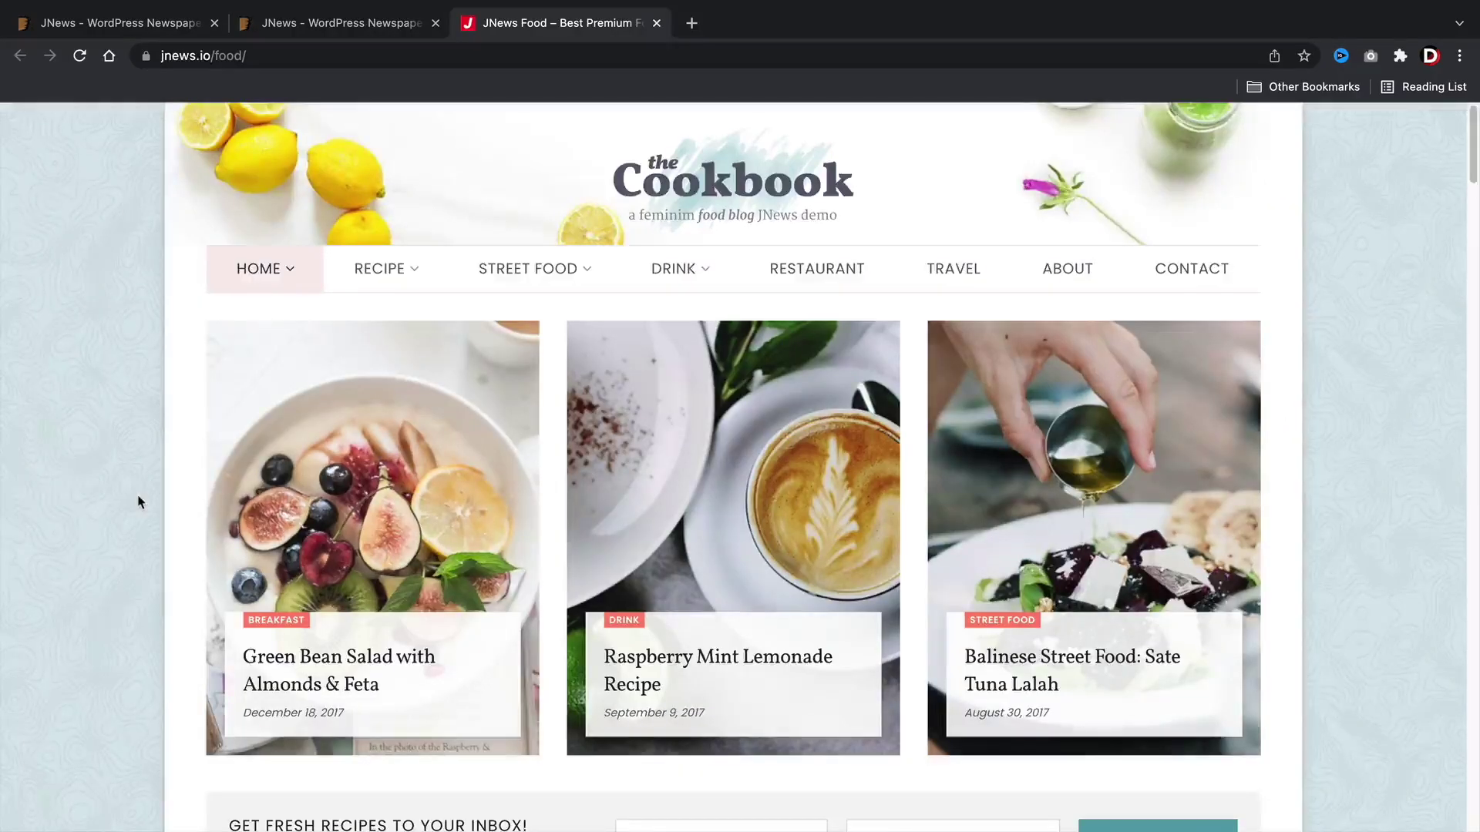
Step: Open the New Recipe Pasta with Creamy Kale Sauce post and scroll down to its recipe card
{"action": "scroll", "coordinate": [139, 502], "scroll_direction": "down", "scroll_amount": 9}
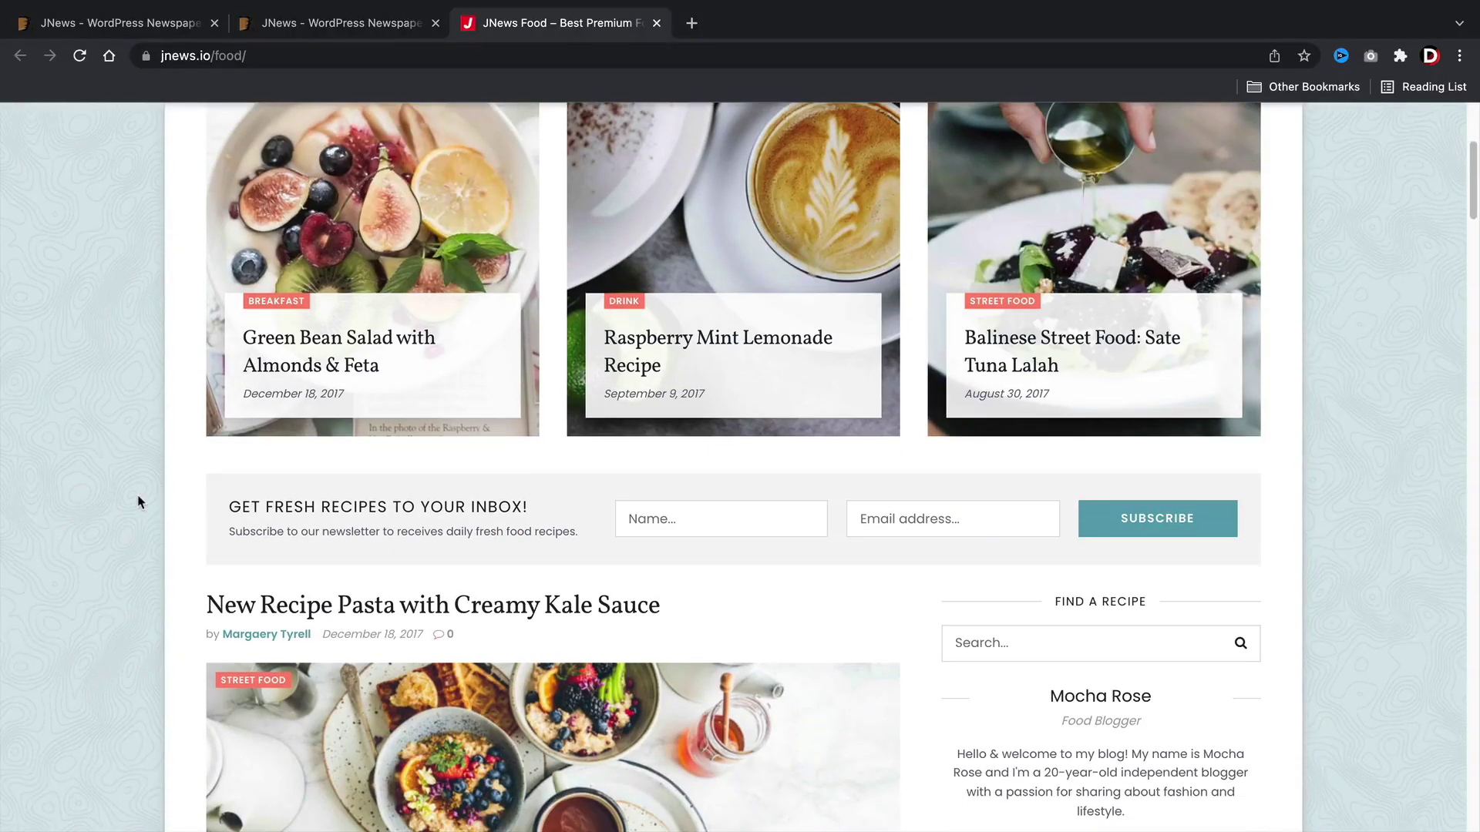
{"action": "left_click", "coordinate": [423, 511]}
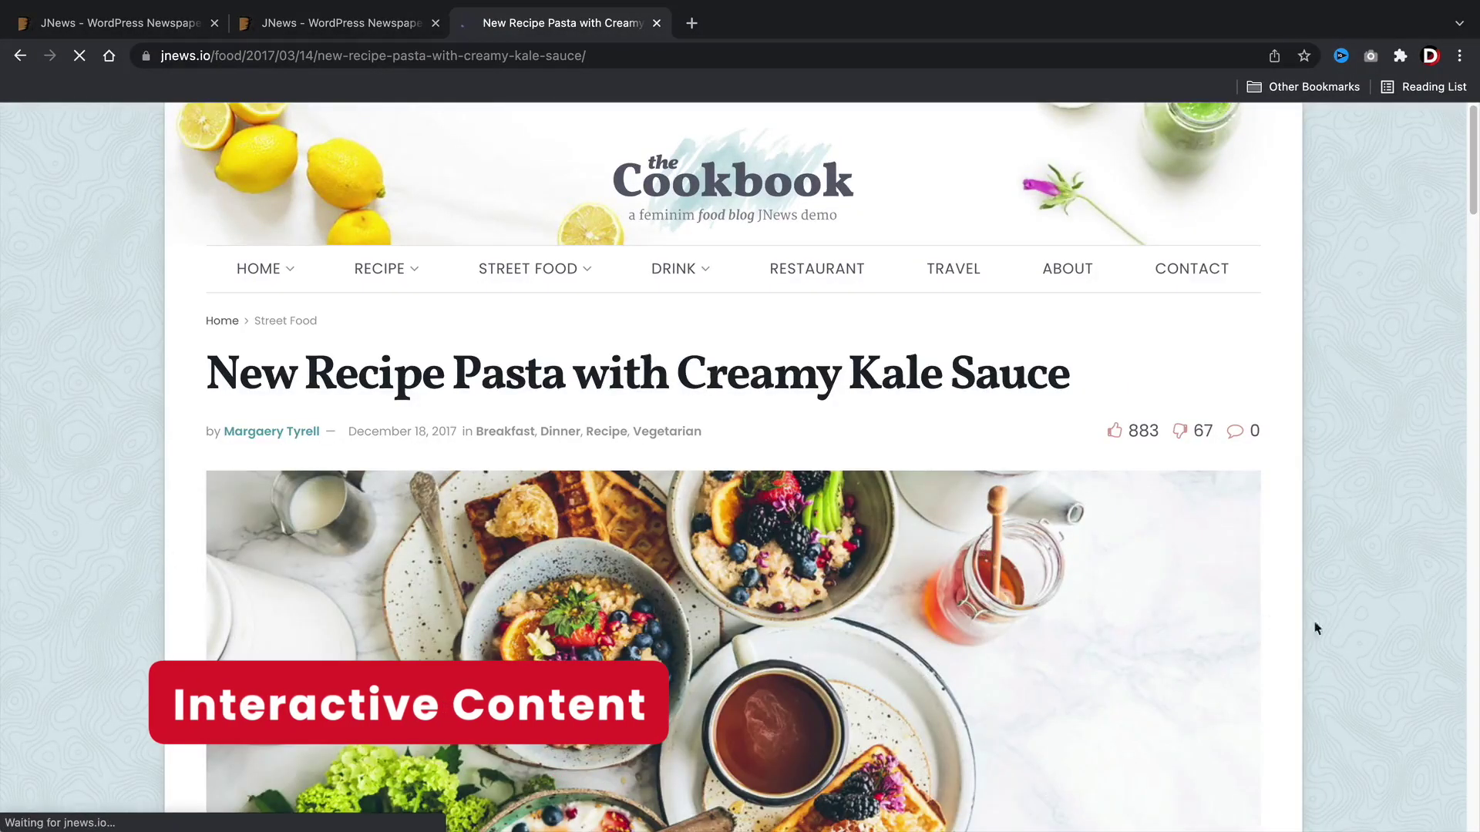
{"action": "scroll", "coordinate": [1387, 644], "scroll_direction": "down", "scroll_amount": 2}
{"action": "scroll", "coordinate": [1325, 668], "scroll_direction": "down", "scroll_amount": 2}
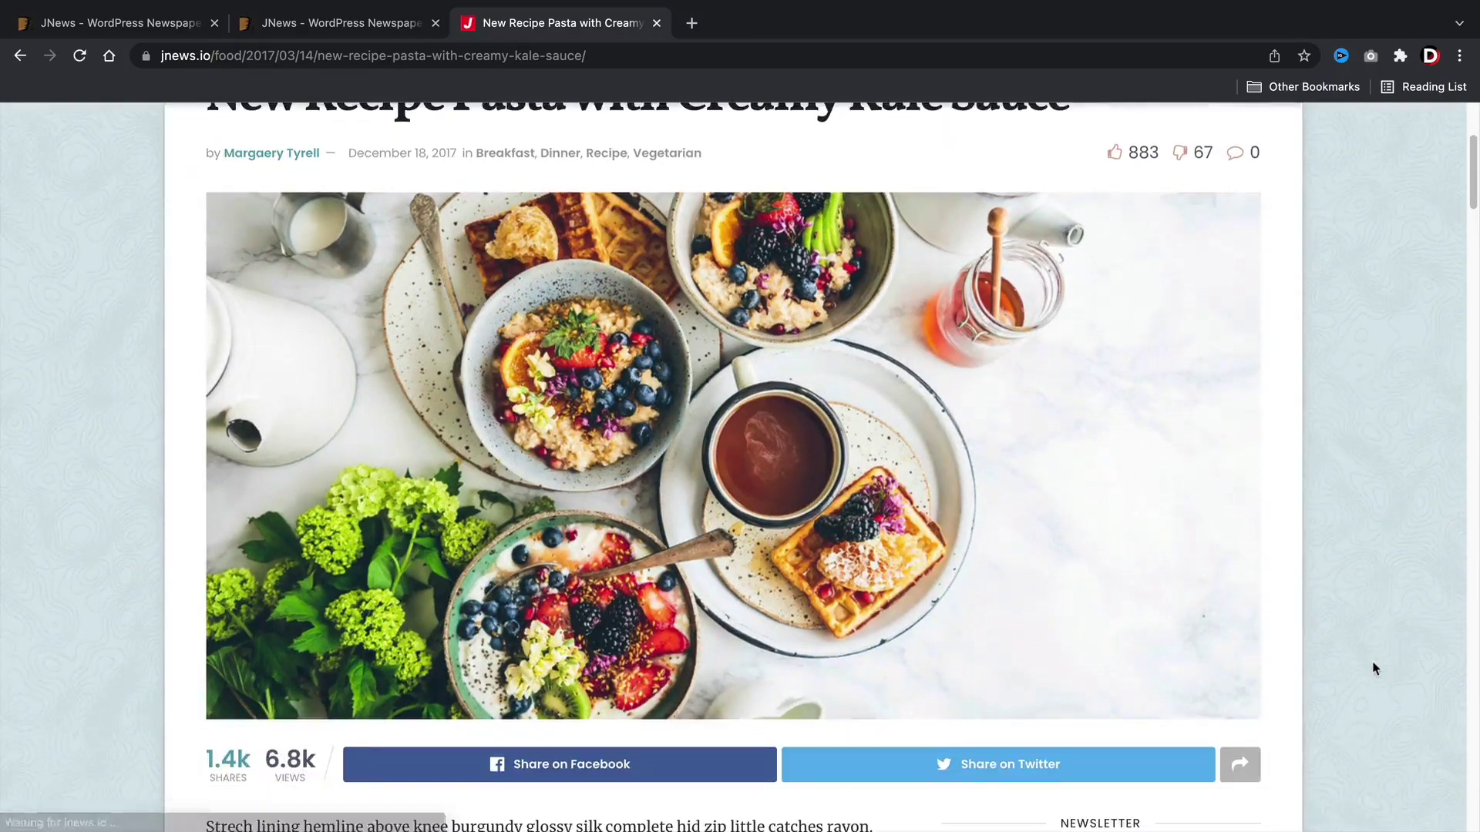
{"action": "scroll", "coordinate": [1374, 667], "scroll_direction": "down", "scroll_amount": 14}
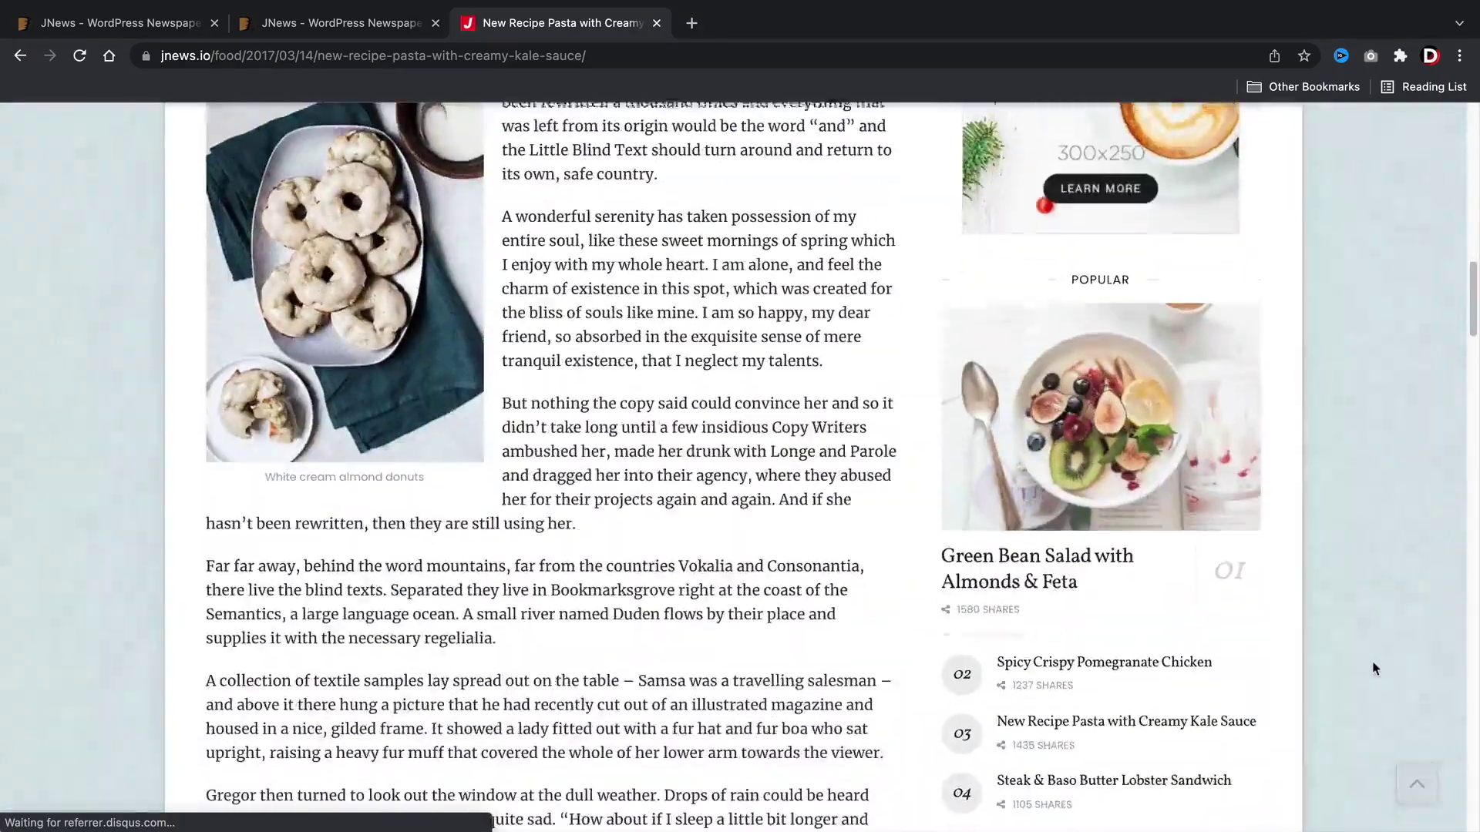
{"action": "scroll", "coordinate": [1376, 668], "scroll_direction": "down", "scroll_amount": 17}
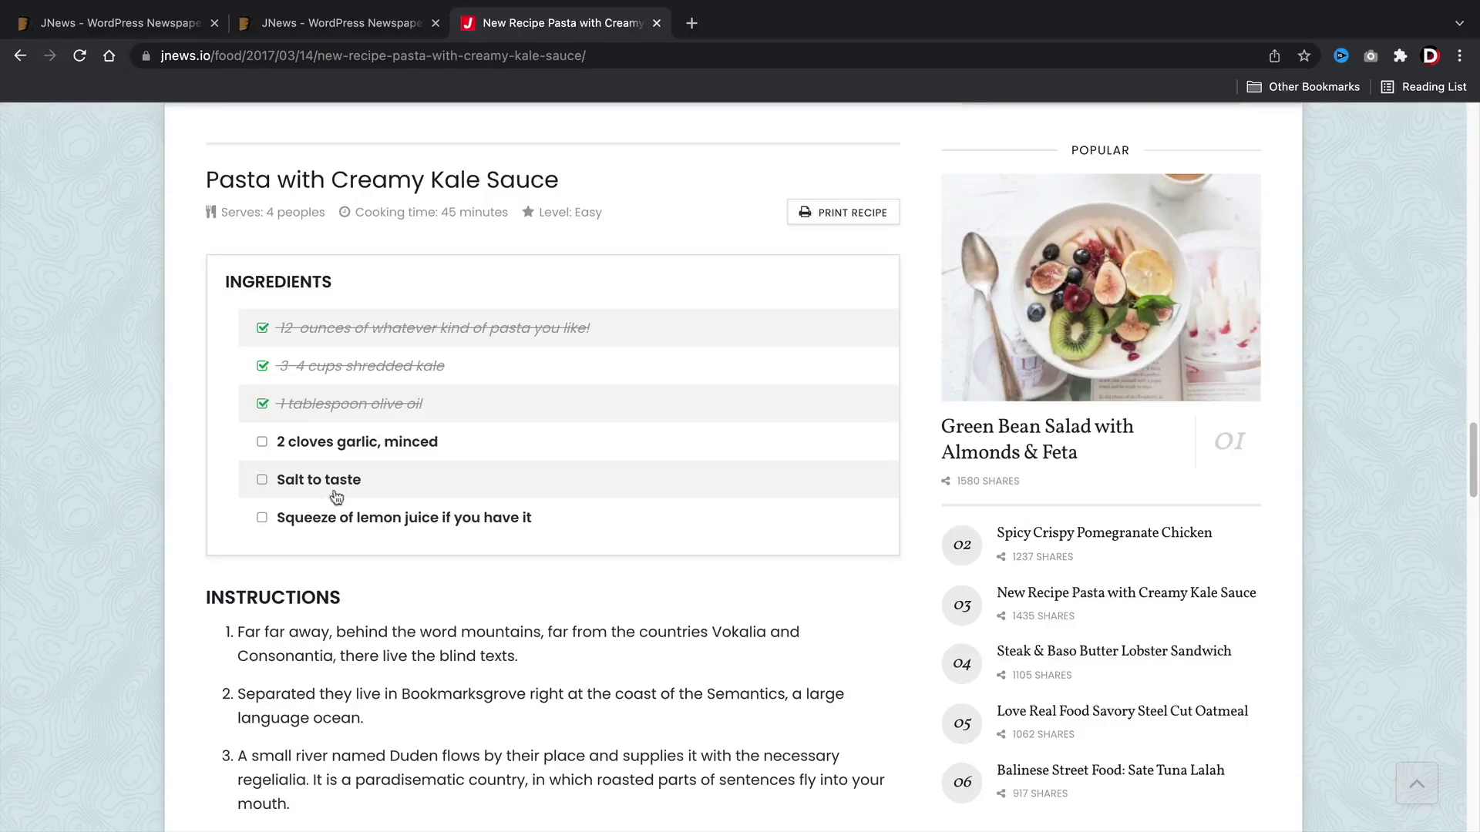
{"action": "scroll", "coordinate": [371, 521], "scroll_direction": "down", "scroll_amount": 2}
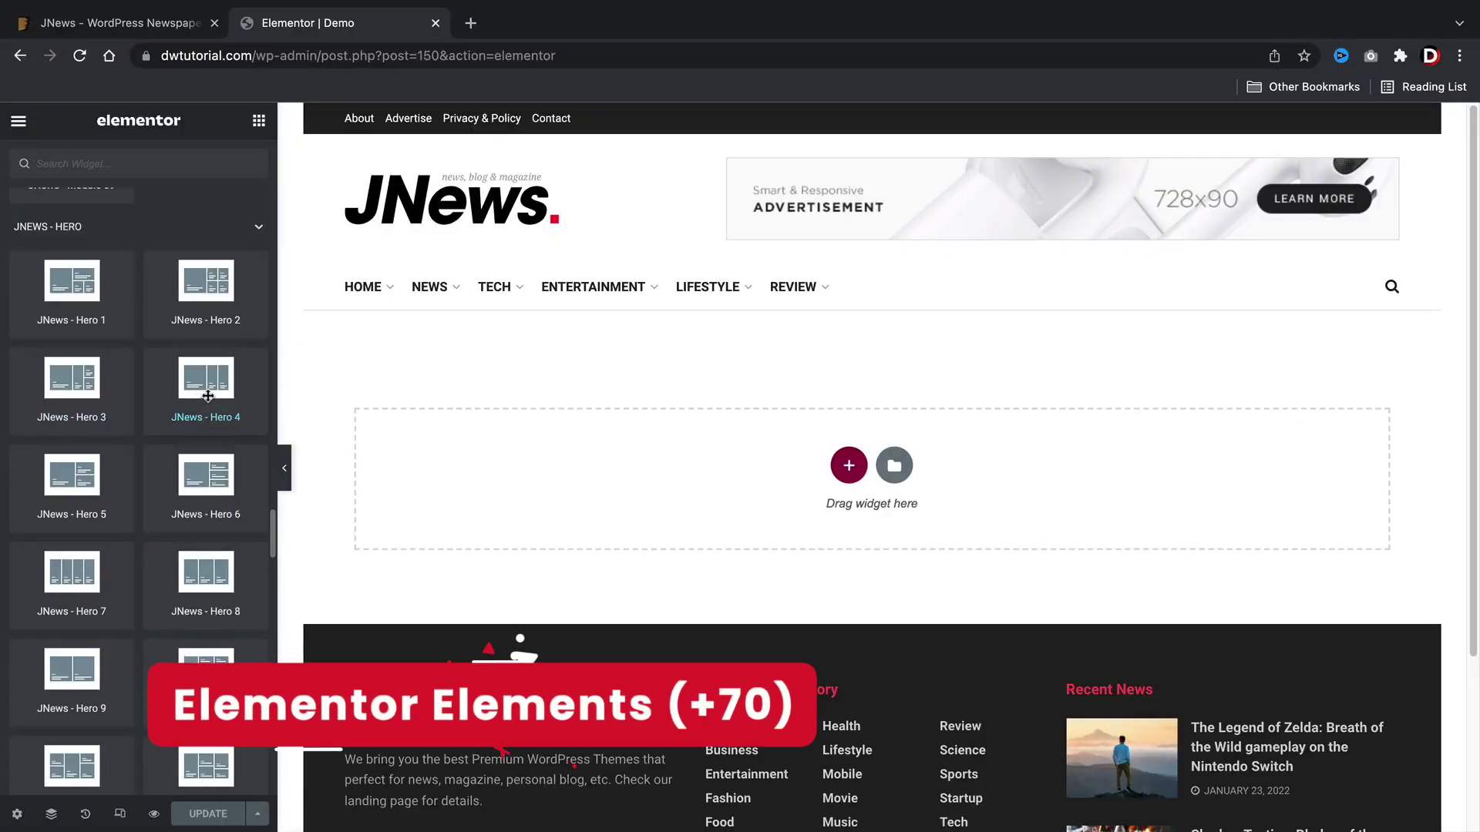
Step: Place a JNews Hero 4 block in Hero Style 3, with Module 8 and Module 38 blocks below
{"action": "left_click_drag", "start_coordinate": [207, 396], "coordinate": [634, 488]}
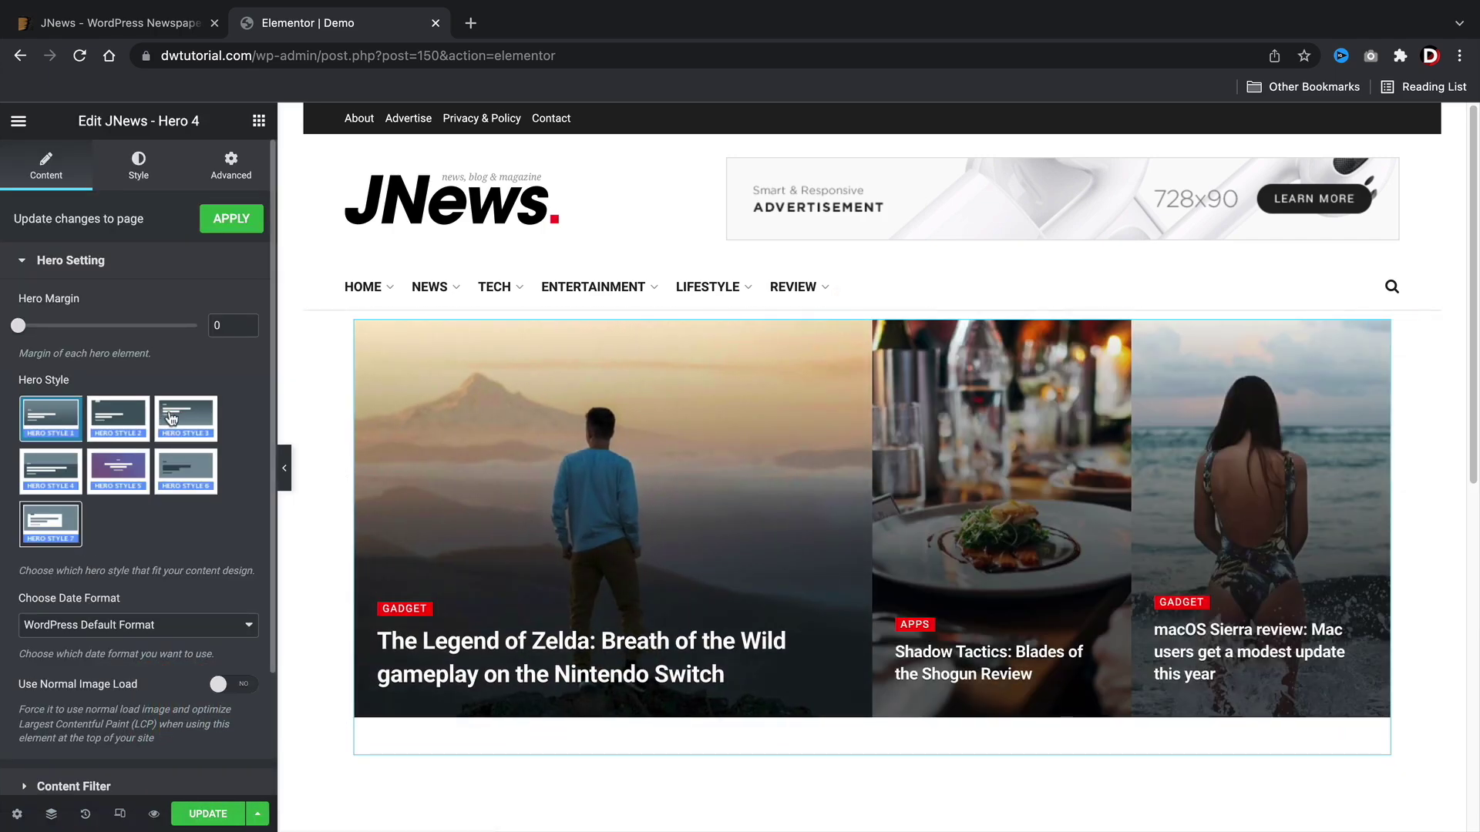
{"action": "left_click", "coordinate": [171, 418]}
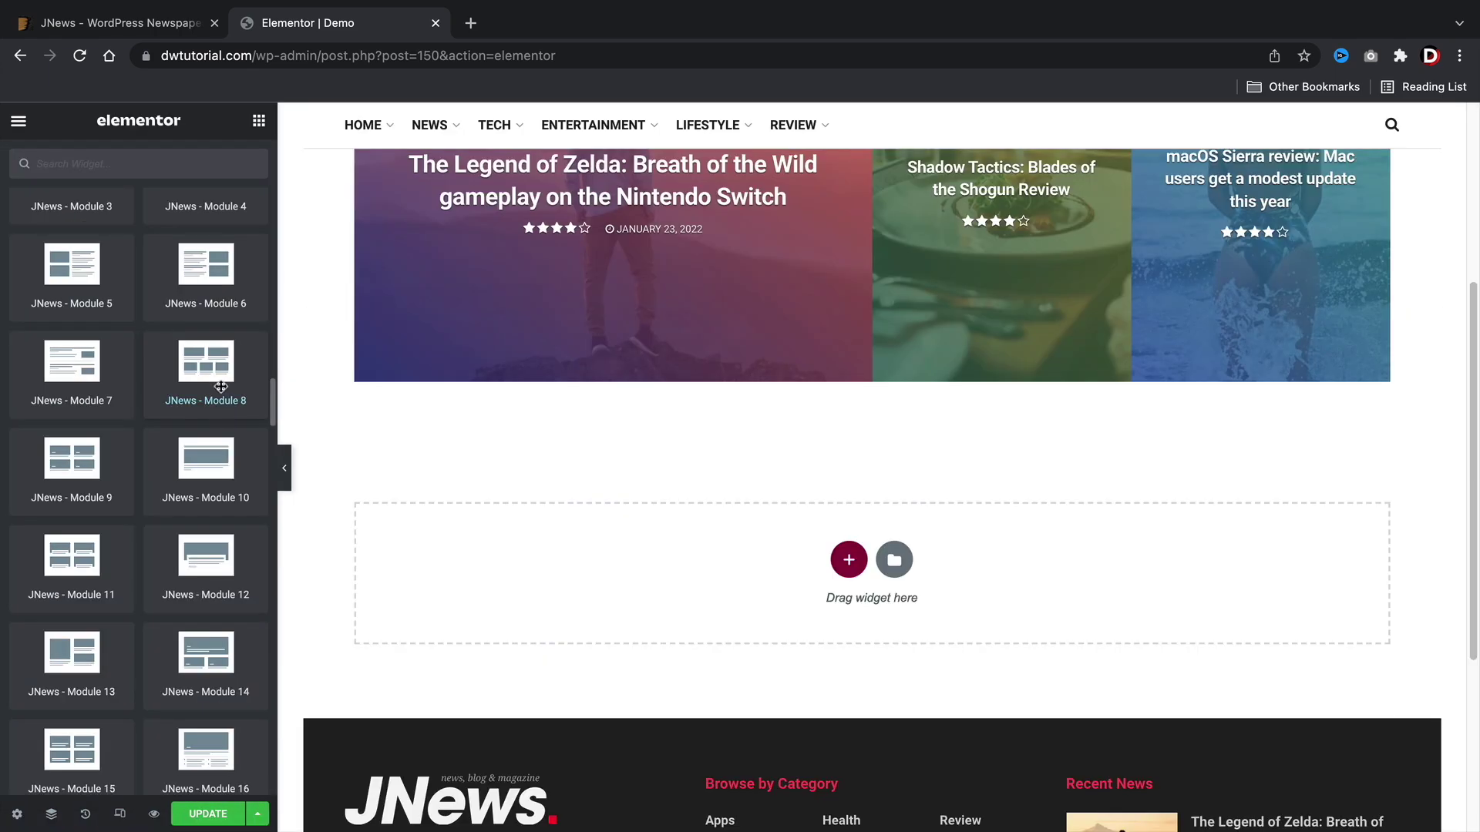
{"action": "left_click_drag", "start_coordinate": [206, 362], "coordinate": [659, 584]}
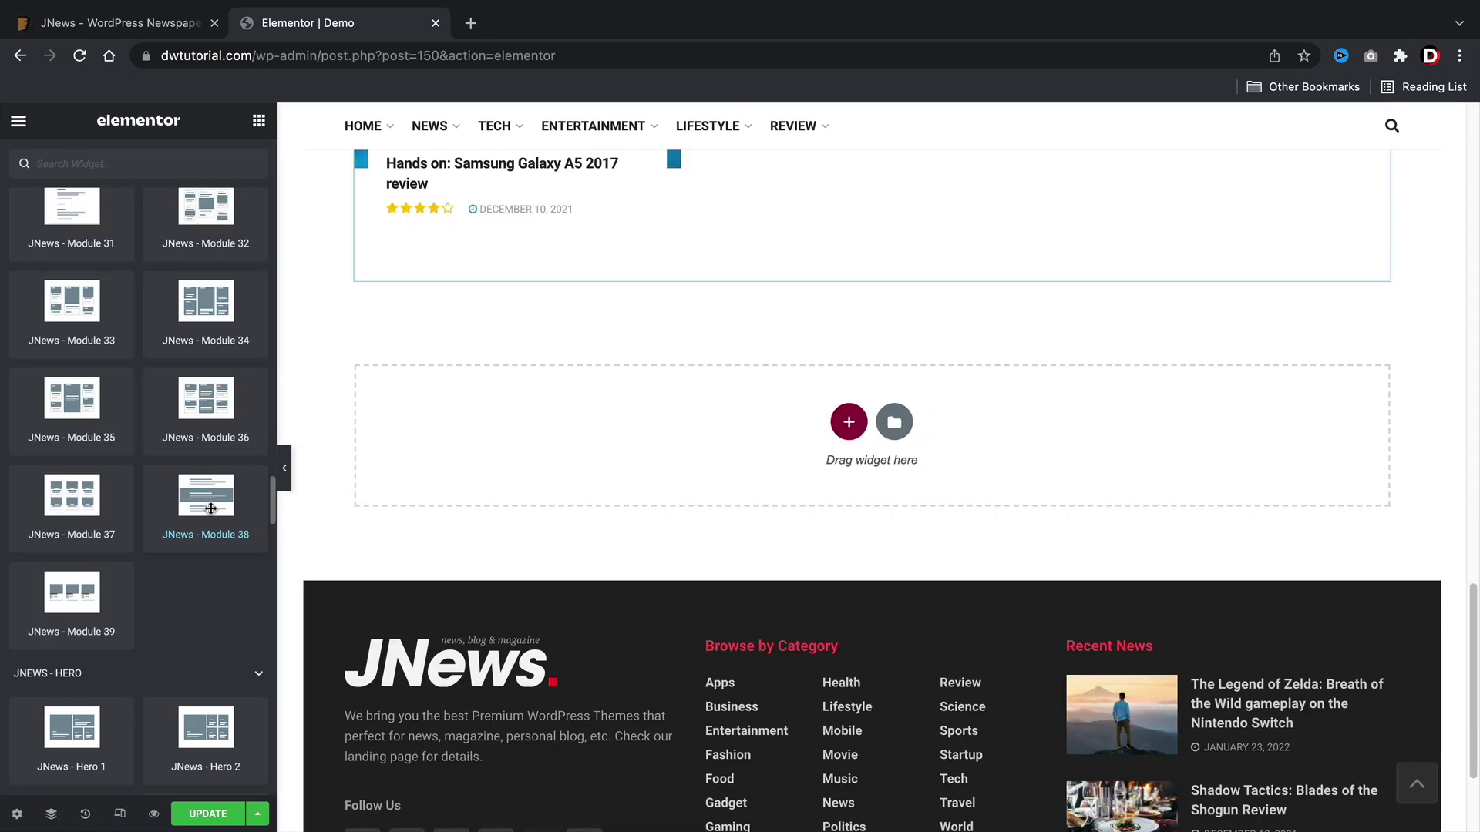
{"action": "left_click_drag", "start_coordinate": [210, 508], "coordinate": [588, 409]}
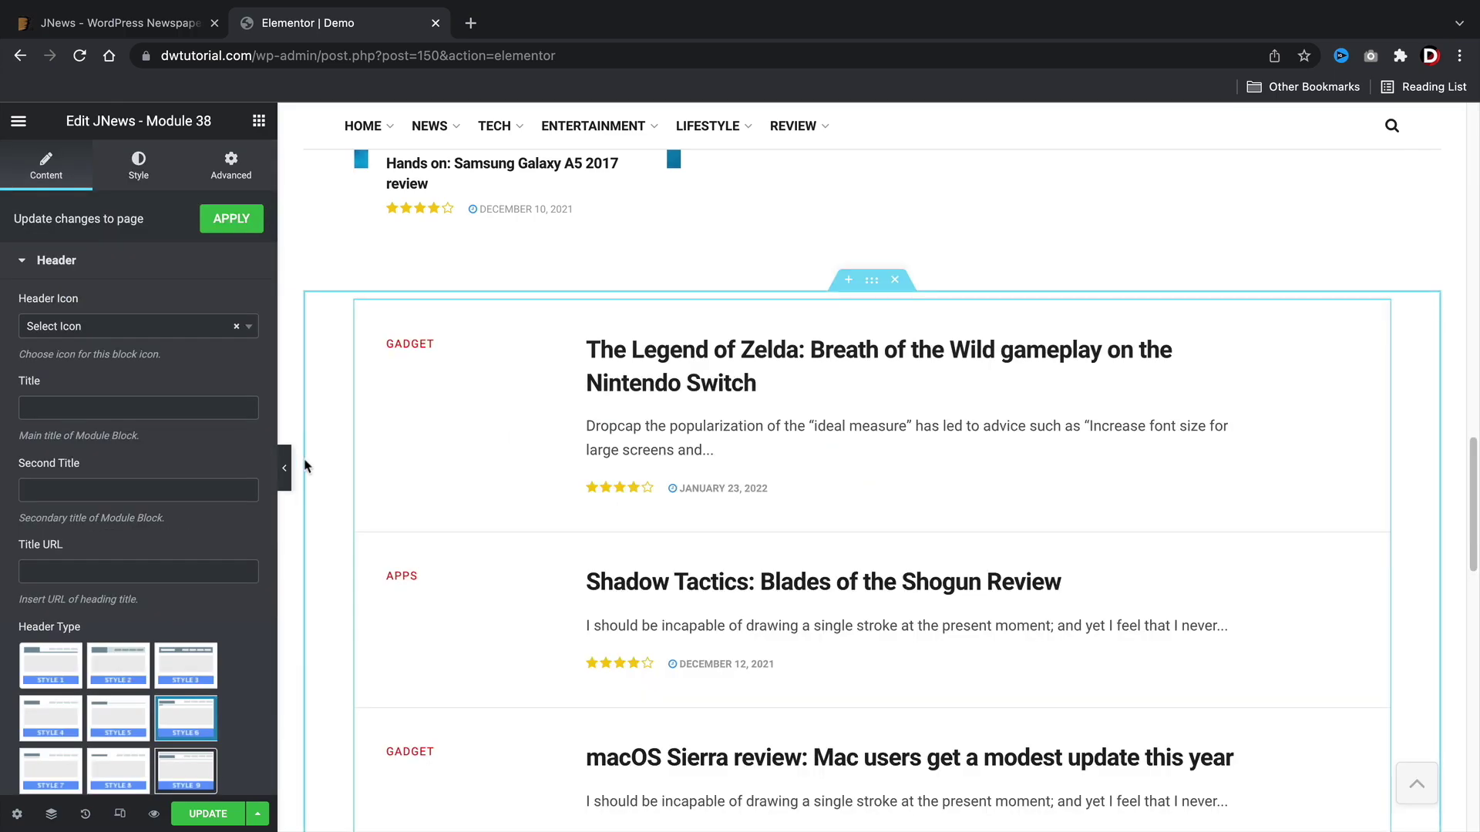
{"action": "scroll", "coordinate": [304, 467], "scroll_direction": "down", "scroll_amount": 3}
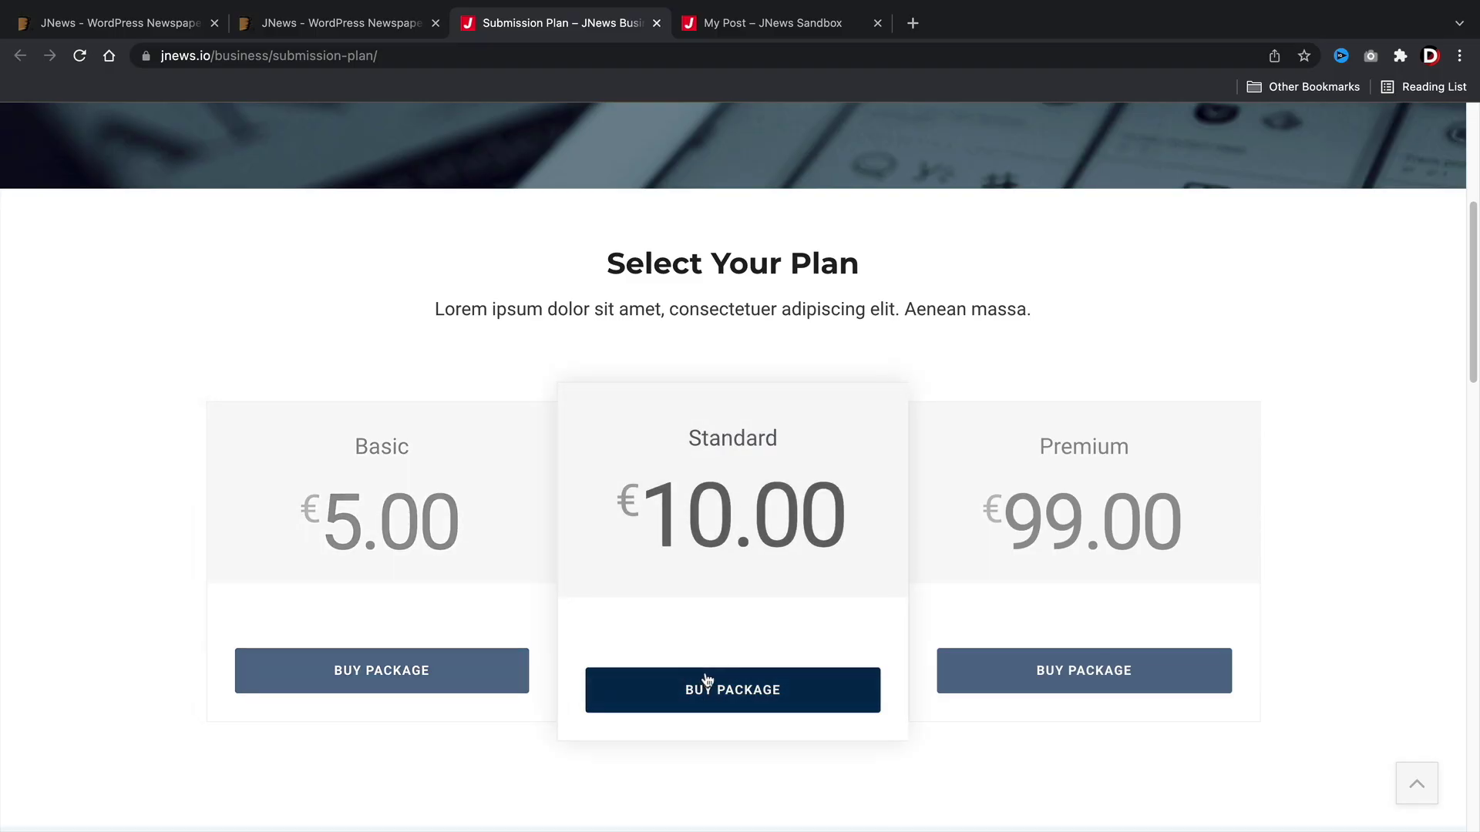
Step: On the My Post account page, start a new front-end post submission
{"action": "left_click", "coordinate": [763, 23]}
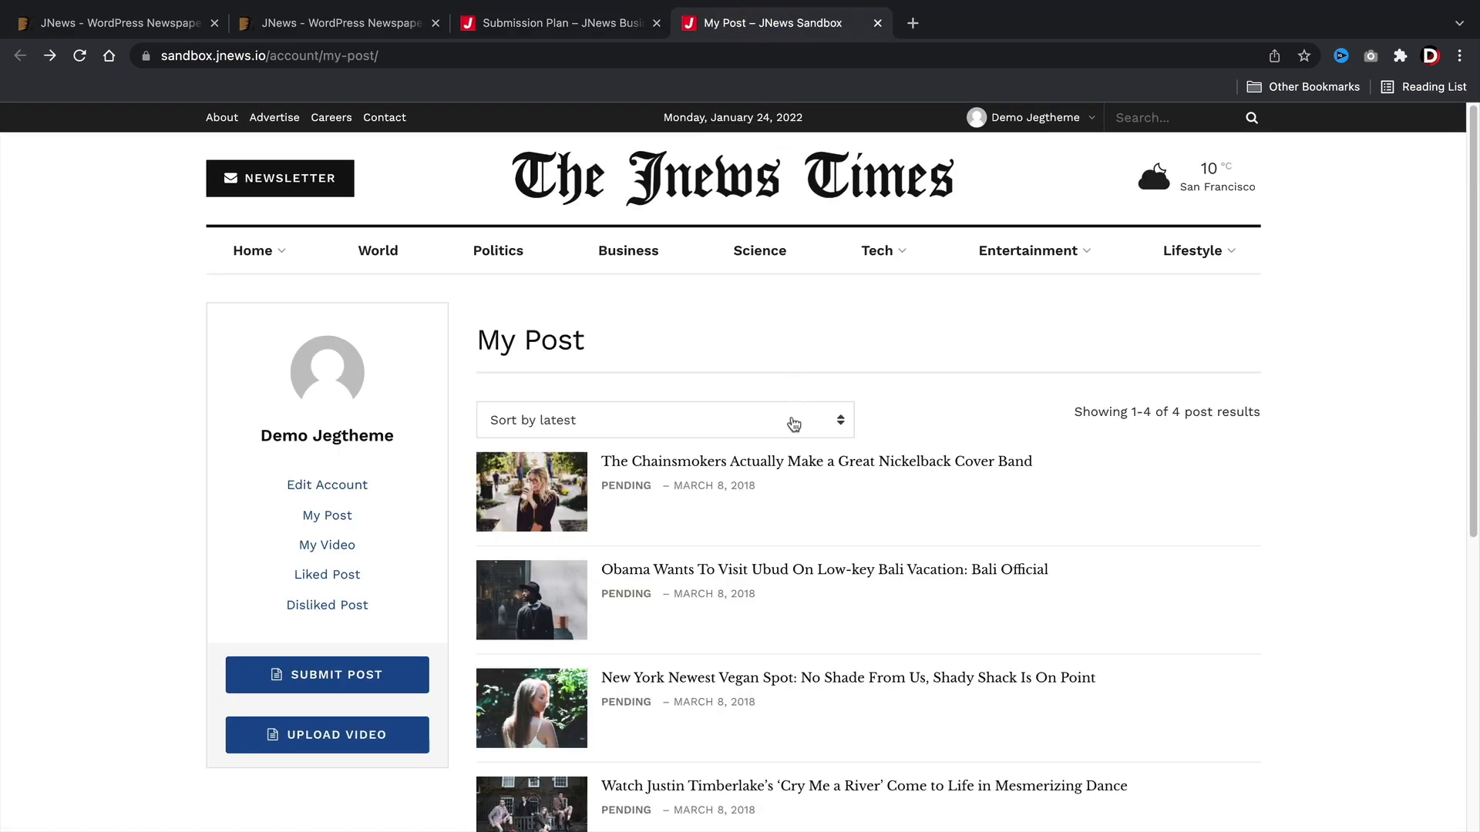
{"action": "scroll", "coordinate": [794, 424], "scroll_direction": "down", "scroll_amount": 1}
{"action": "left_click", "coordinate": [377, 656]}
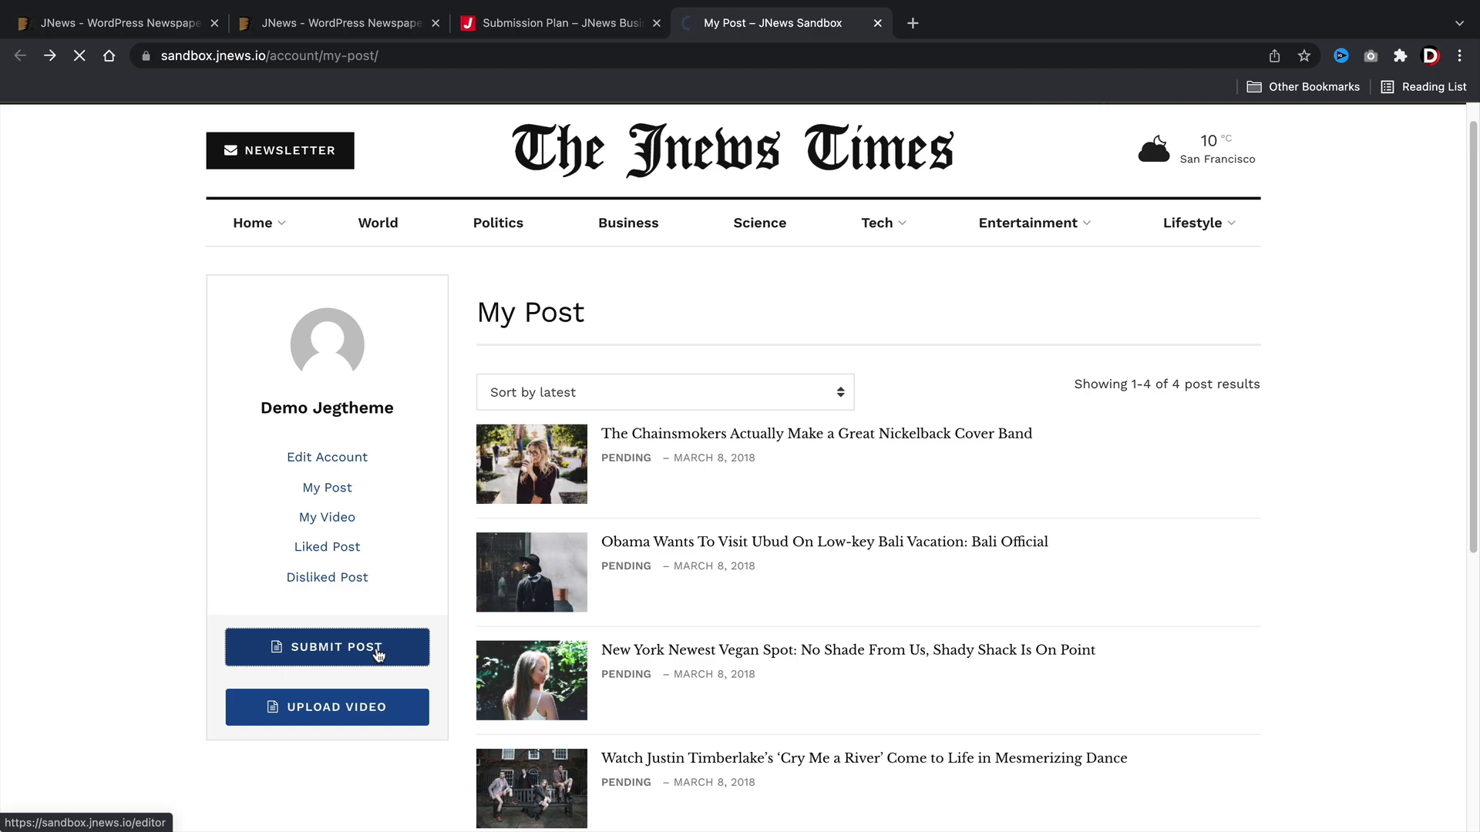
{"action": "scroll", "coordinate": [372, 540], "scroll_direction": "down", "scroll_amount": 1}
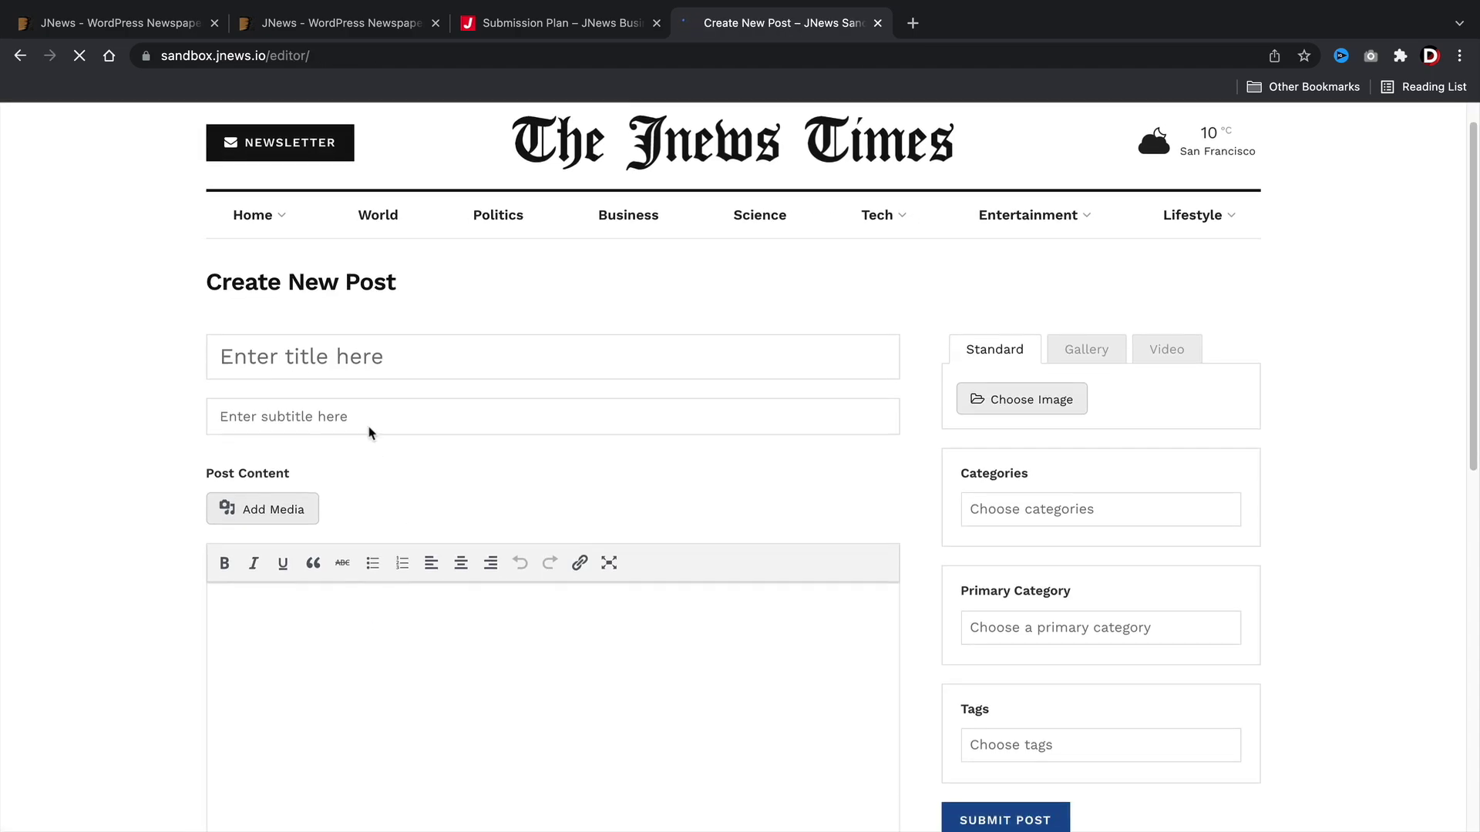
Step: Enter title '10 things men love to do', subtitle 'why you should read this', and begin the body text
{"action": "left_click", "coordinate": [334, 359]}
{"action": "type", "text": "10 things men love to do"}
{"action": "key", "text": "Tab"}
{"action": "type", "text": "w"}
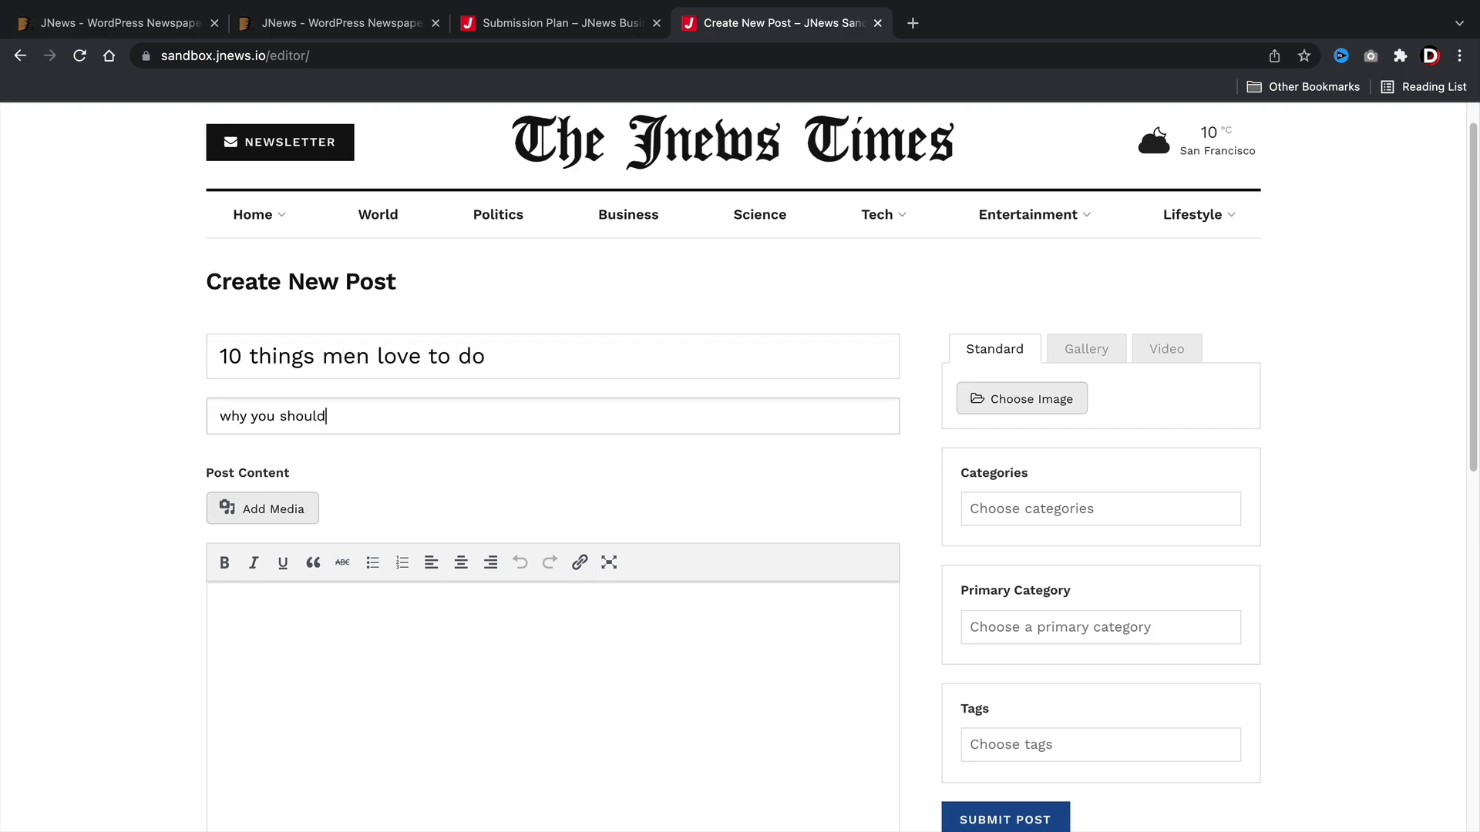
{"action": "type", "text": "hy you should read this"}
{"action": "key", "text": "Tab"}
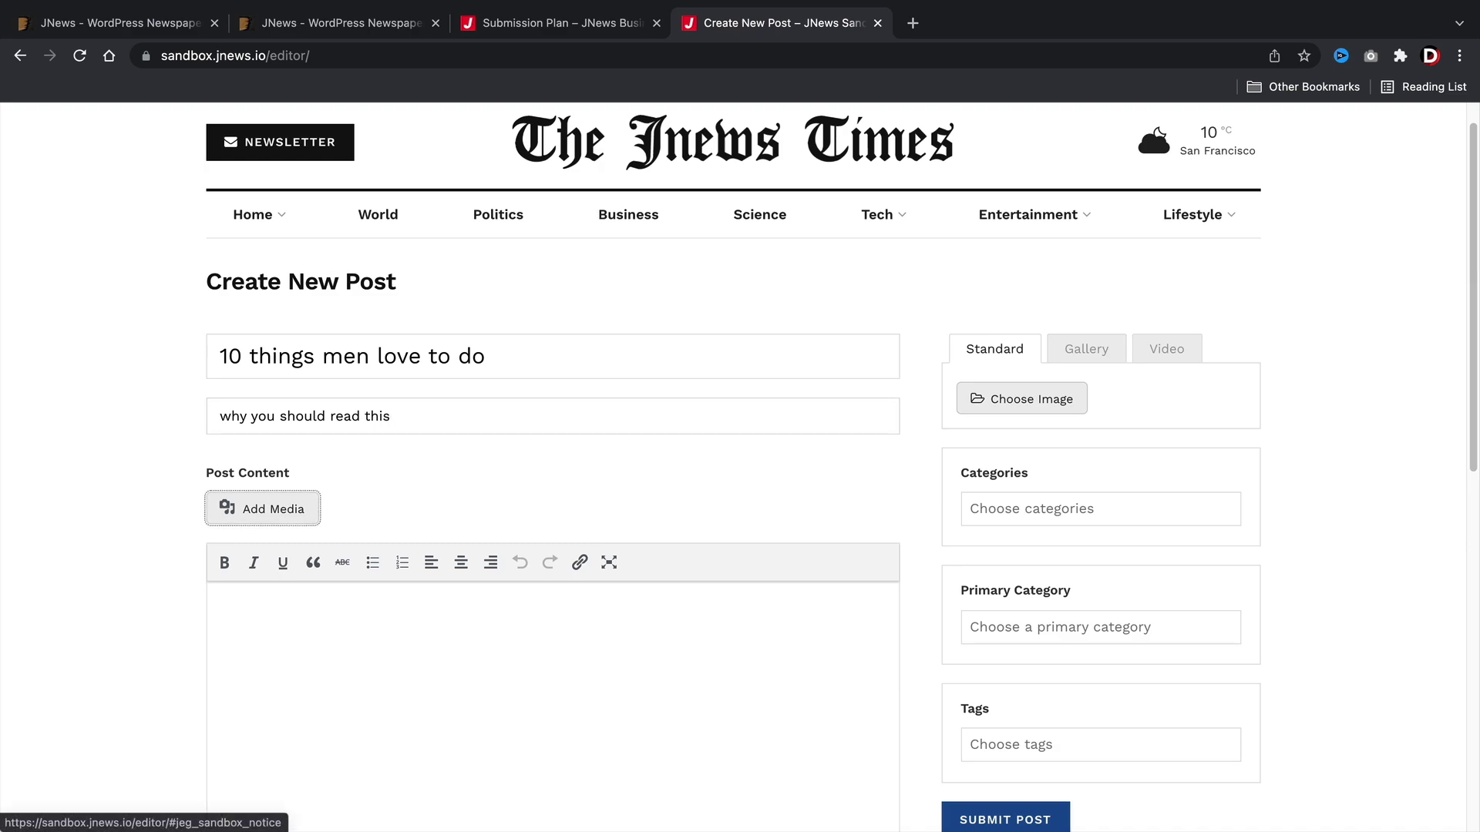
{"action": "scroll", "coordinate": [334, 367], "scroll_direction": "down", "scroll_amount": 3}
{"action": "left_click", "coordinate": [346, 486]}
{"action": "type", "text": "thi"}
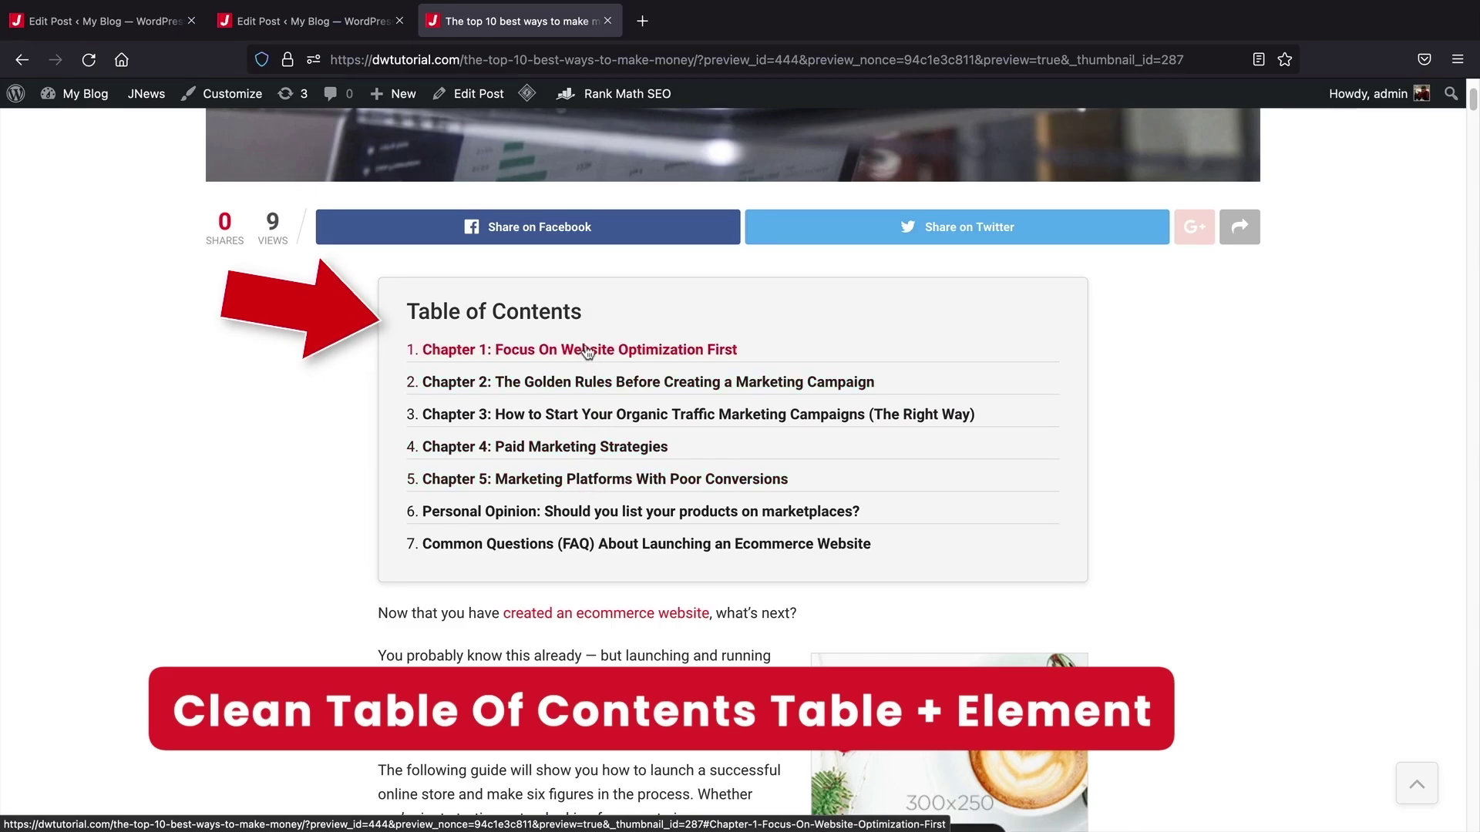
Step: Jump to Chapter 1 via the table of contents, then play another post's floating YouTube video
{"action": "left_click", "coordinate": [587, 352]}
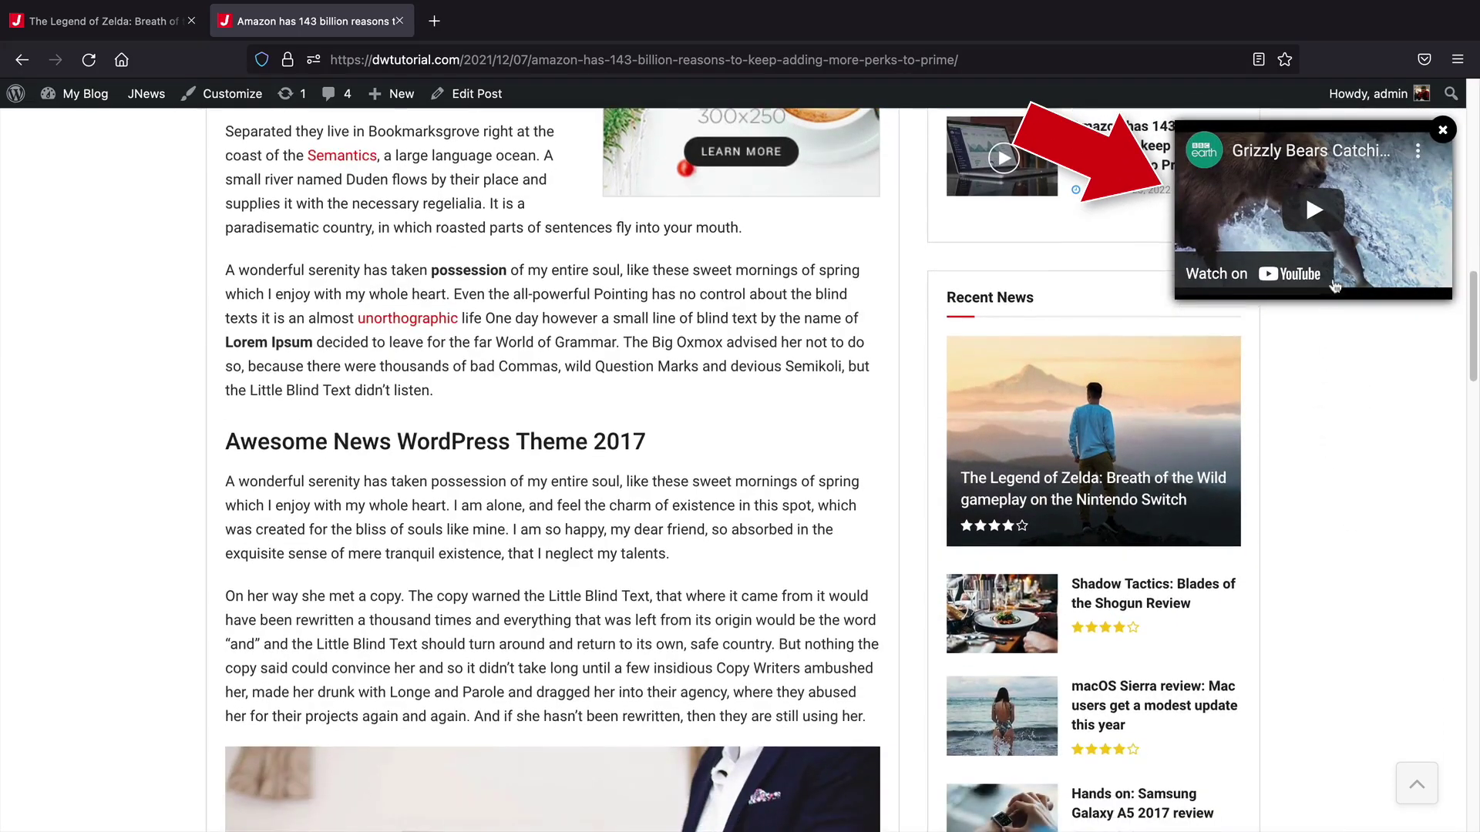
{"action": "left_click", "coordinate": [1325, 206]}
{"action": "middle_click", "coordinate": [1316, 353]}
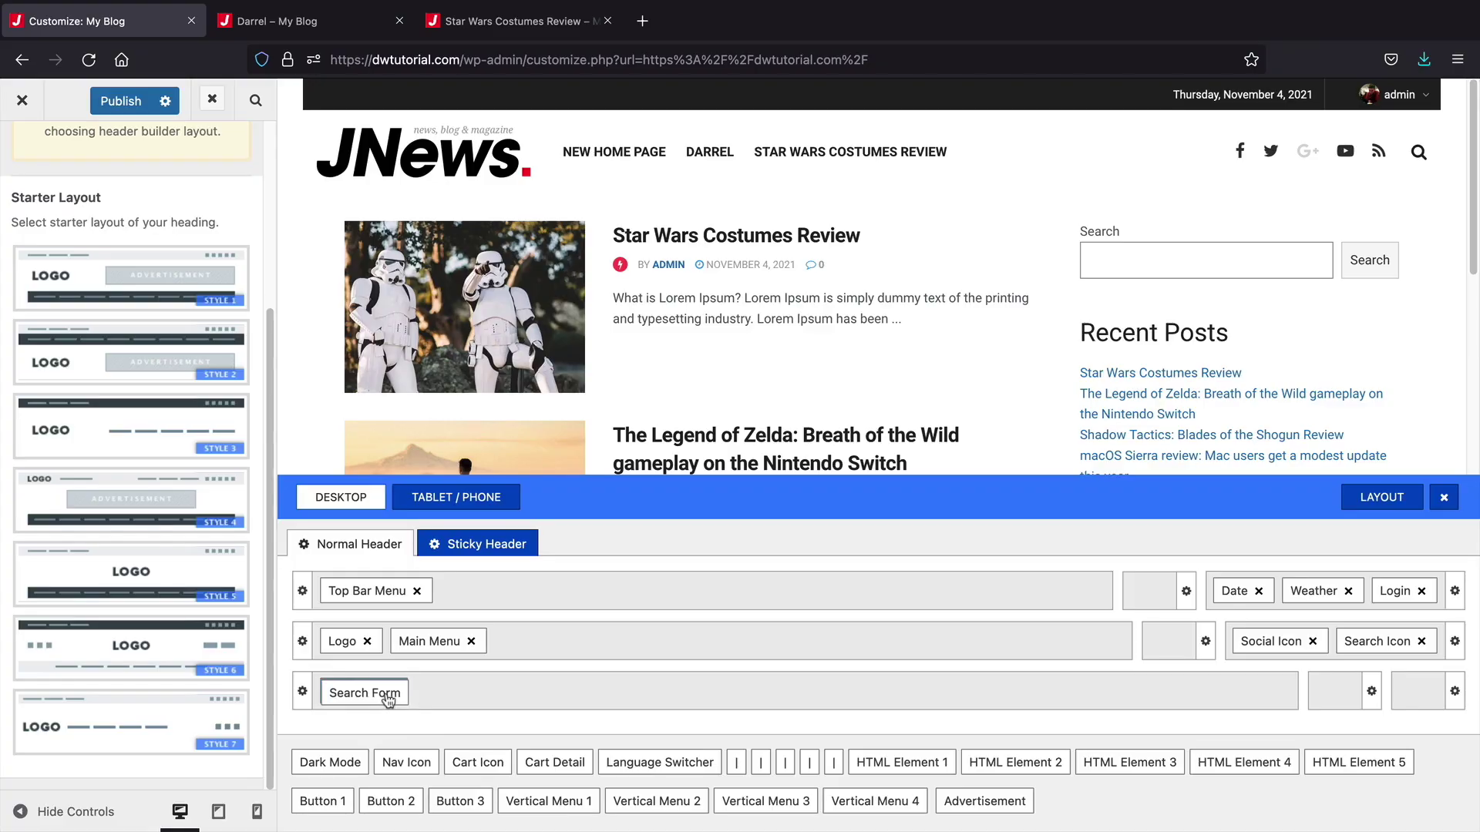
Step: Place Search Form in the header's bottom row and Button 1 in the Mid Bar after Search Icon
{"action": "left_click_drag", "start_coordinate": [387, 699], "coordinate": [384, 696]}
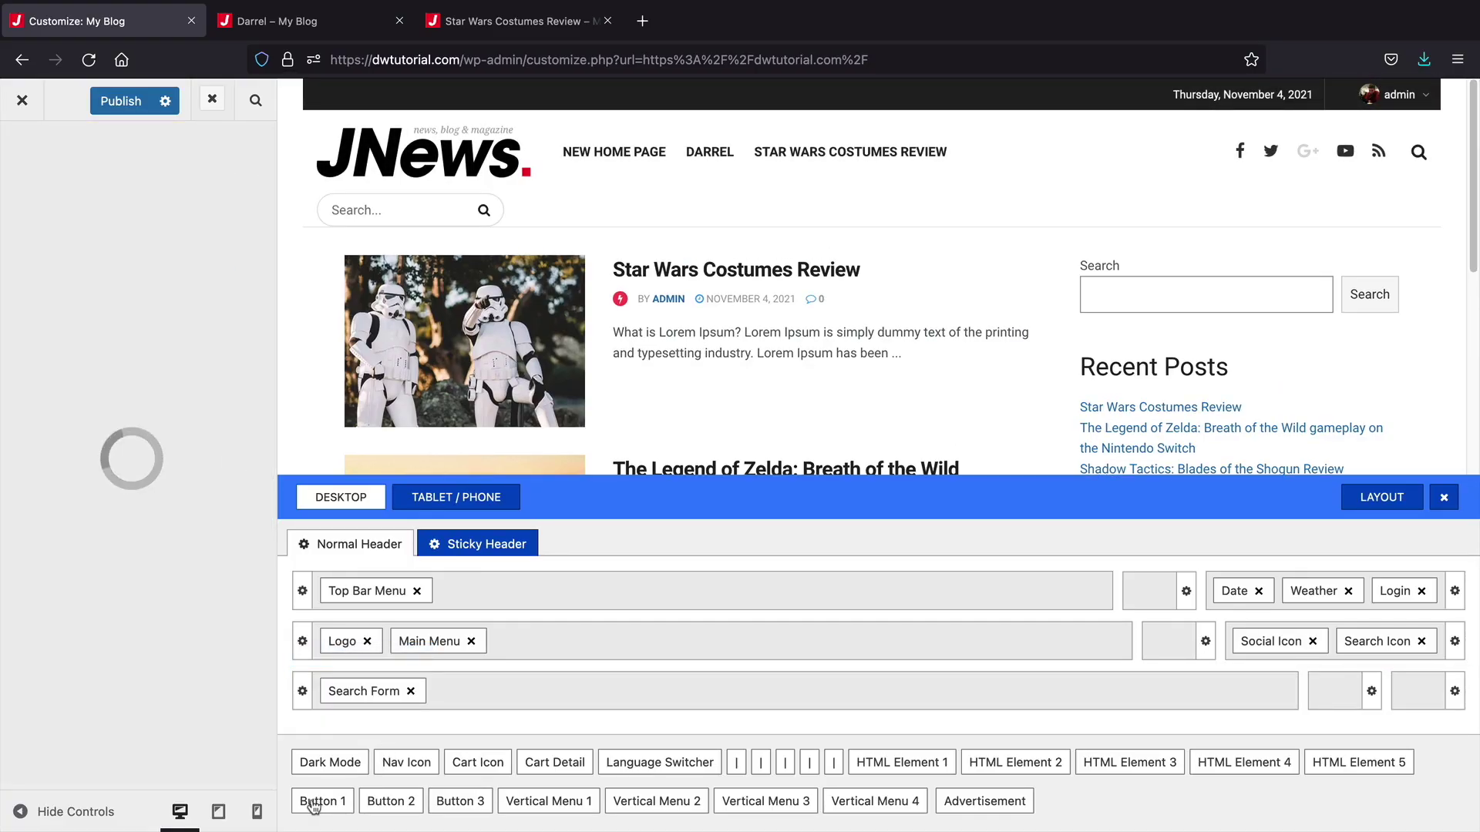
{"action": "left_click_drag", "start_coordinate": [314, 805], "coordinate": [1401, 650]}
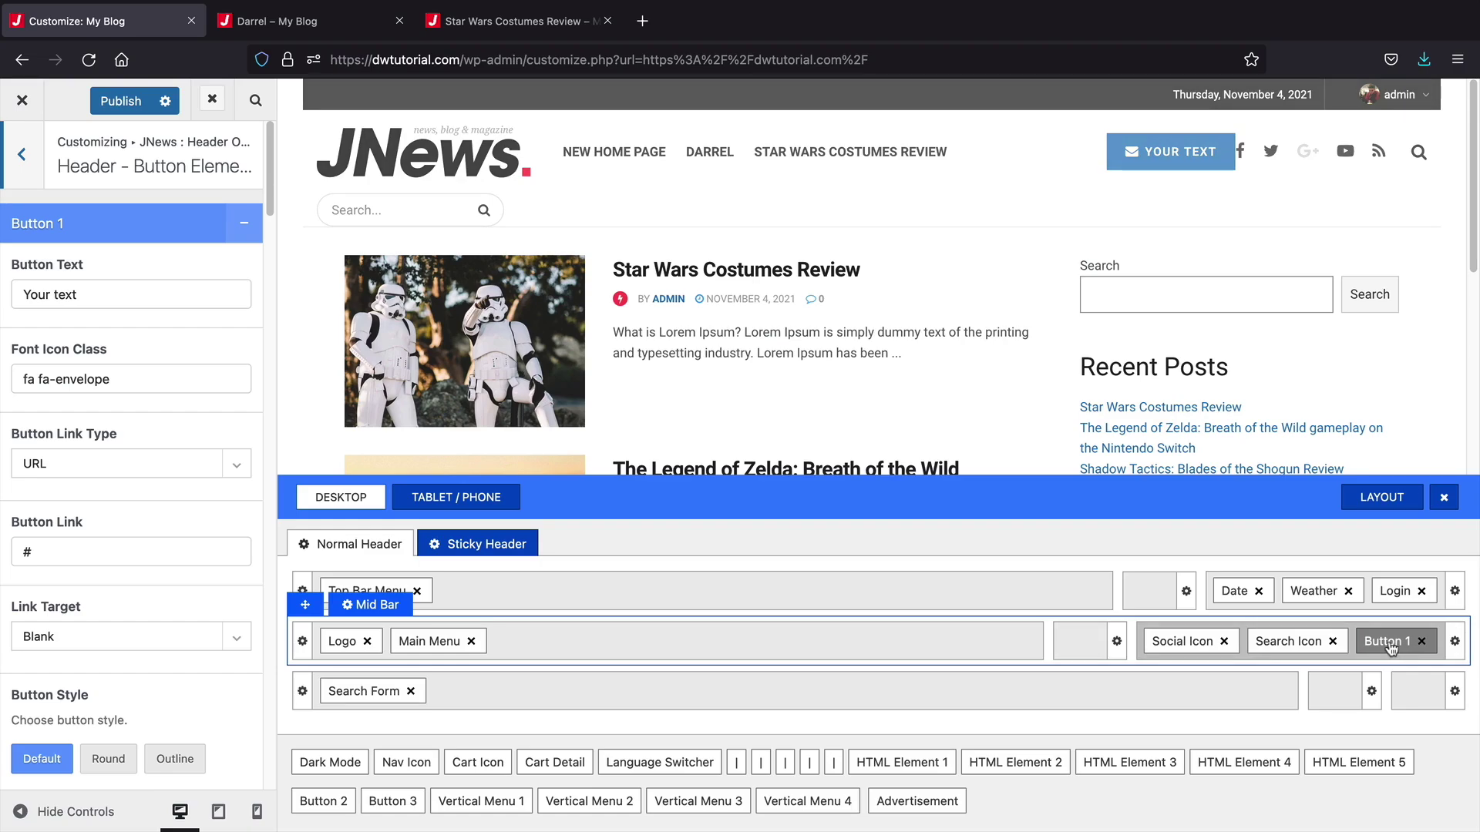